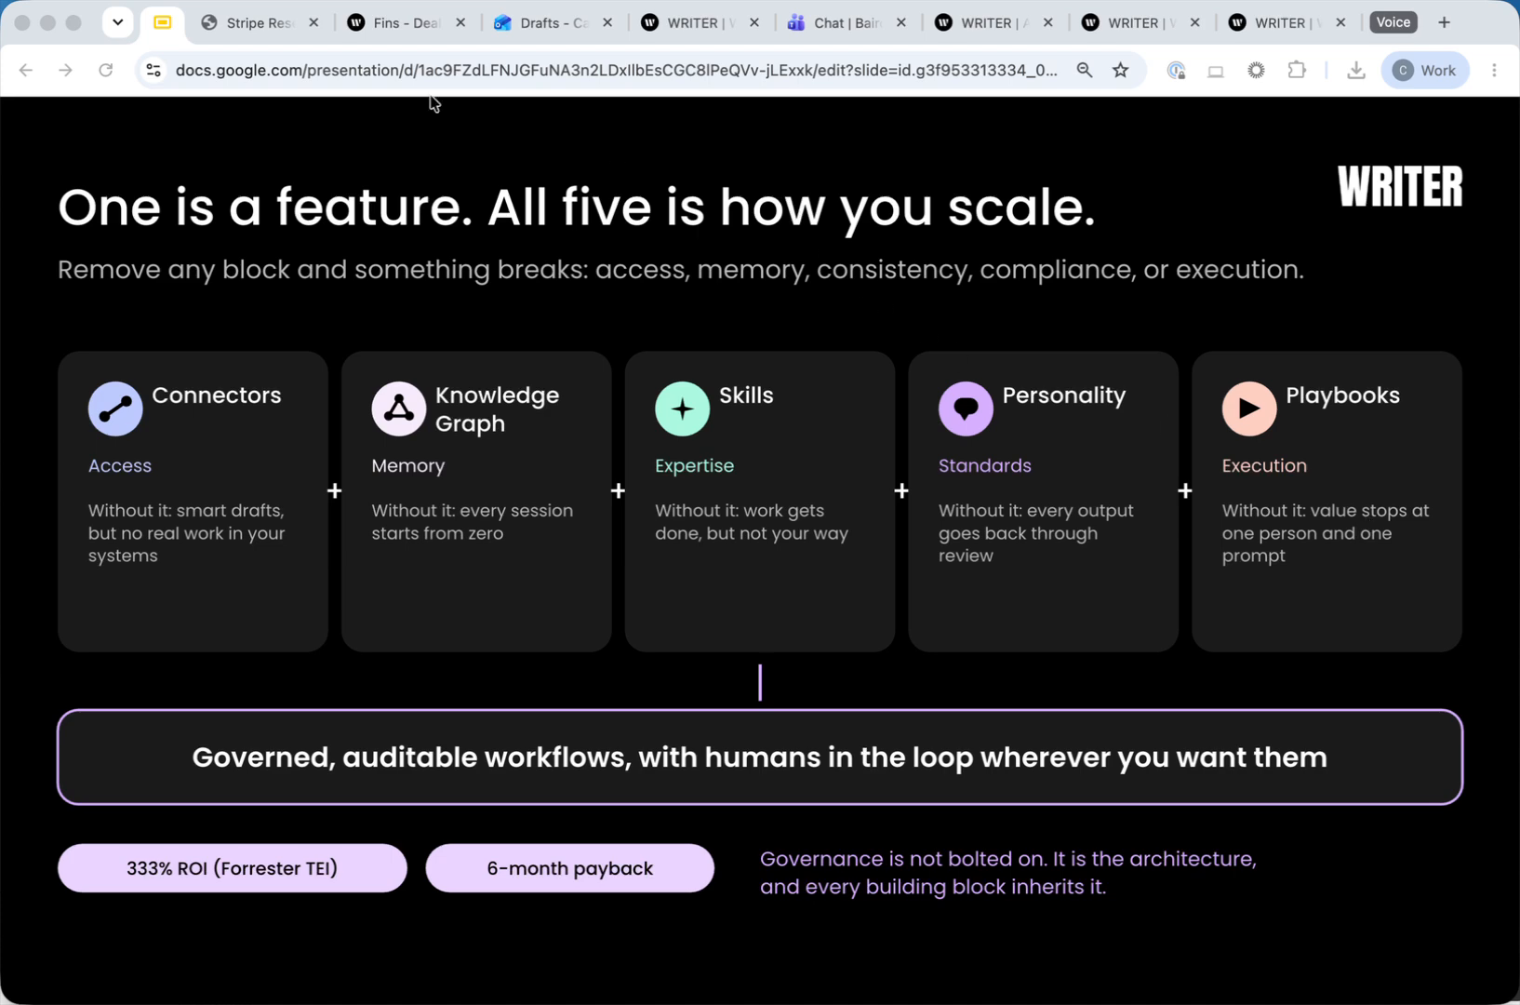
- Open the Stripe Investment Analysis memo and look over its header and executive summary
click(252, 26)
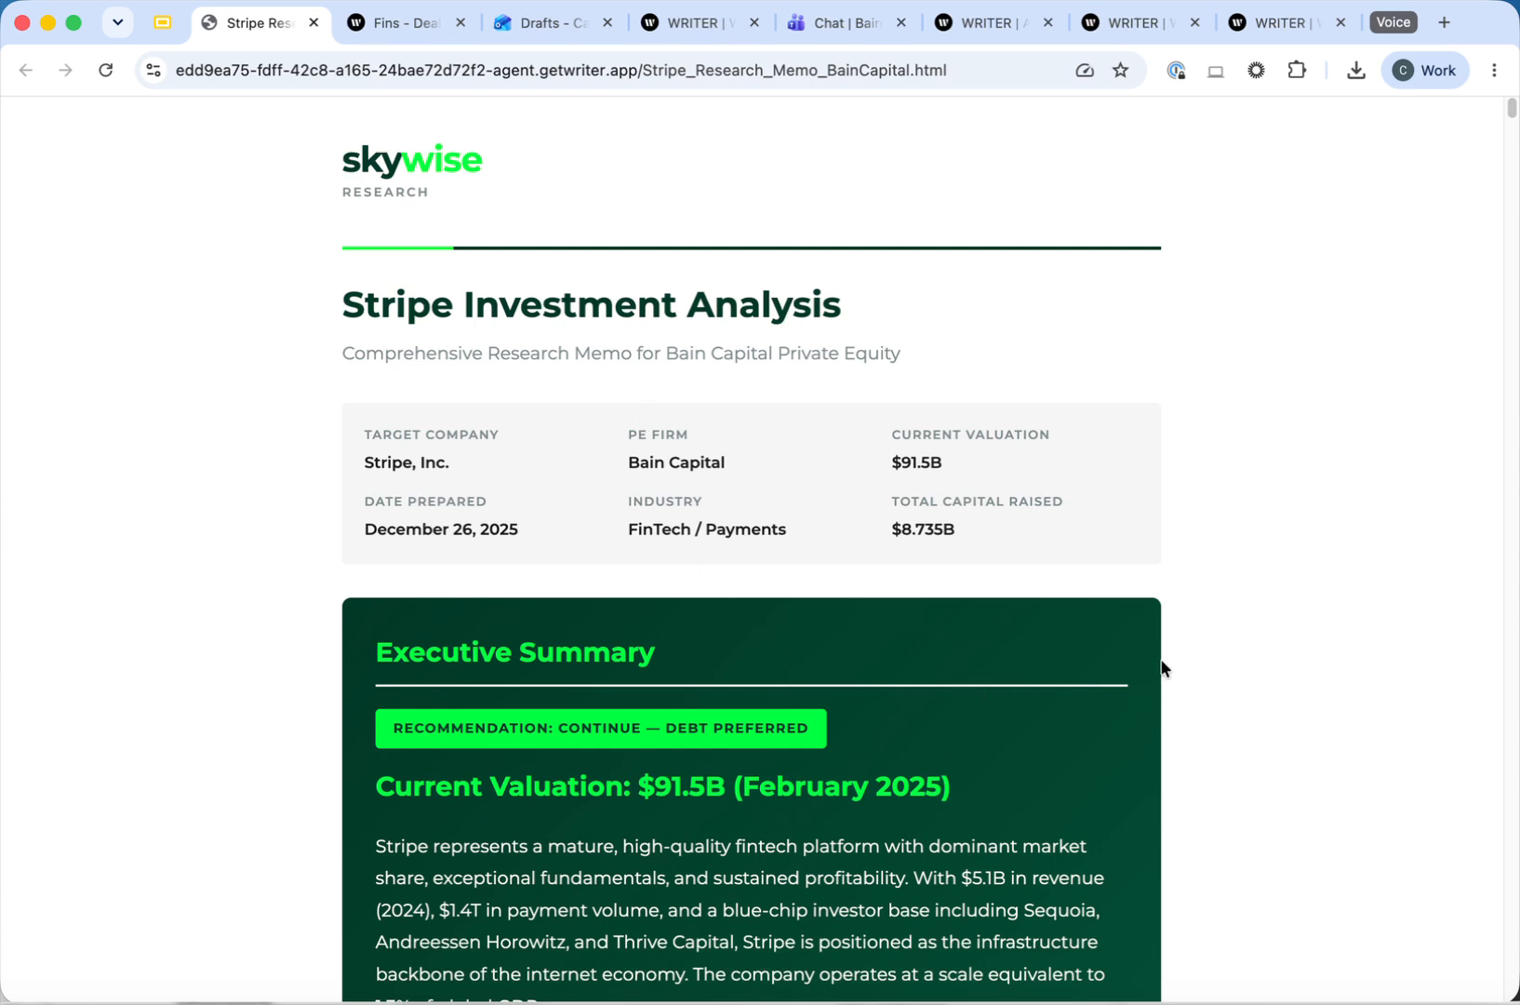
scroll(1180, 661, down, 3)
scroll(1181, 672, up, 3)
- Open the run form of the Fins - Deal Research & Analysis + Distribution playbook
click(399, 24)
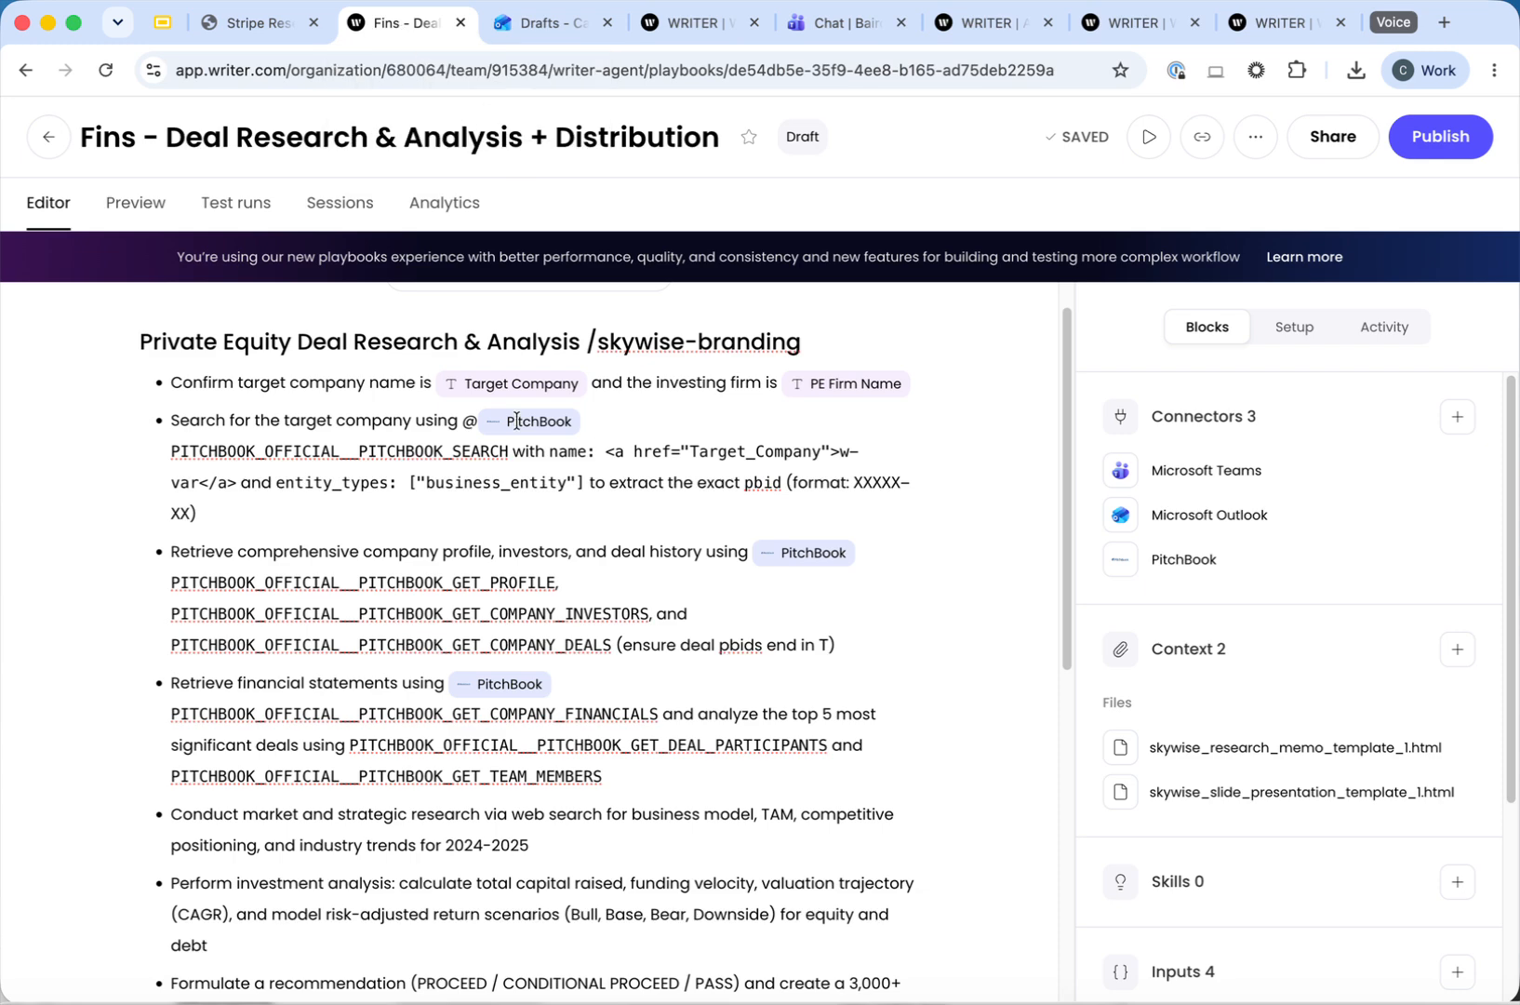
click(1148, 137)
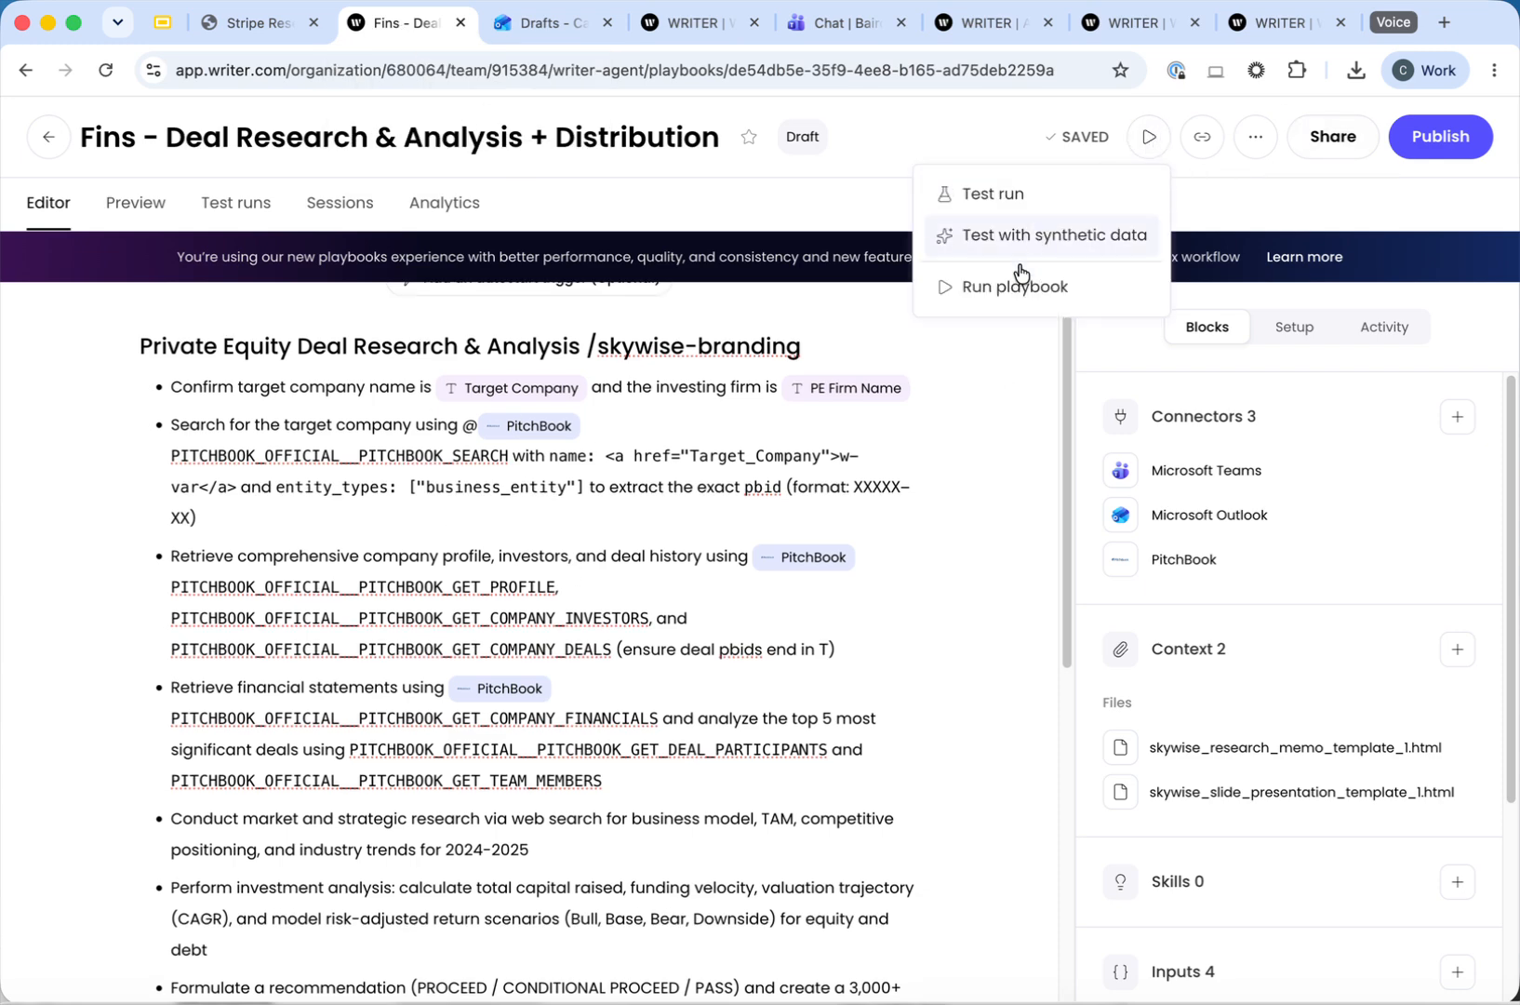
click(1019, 296)
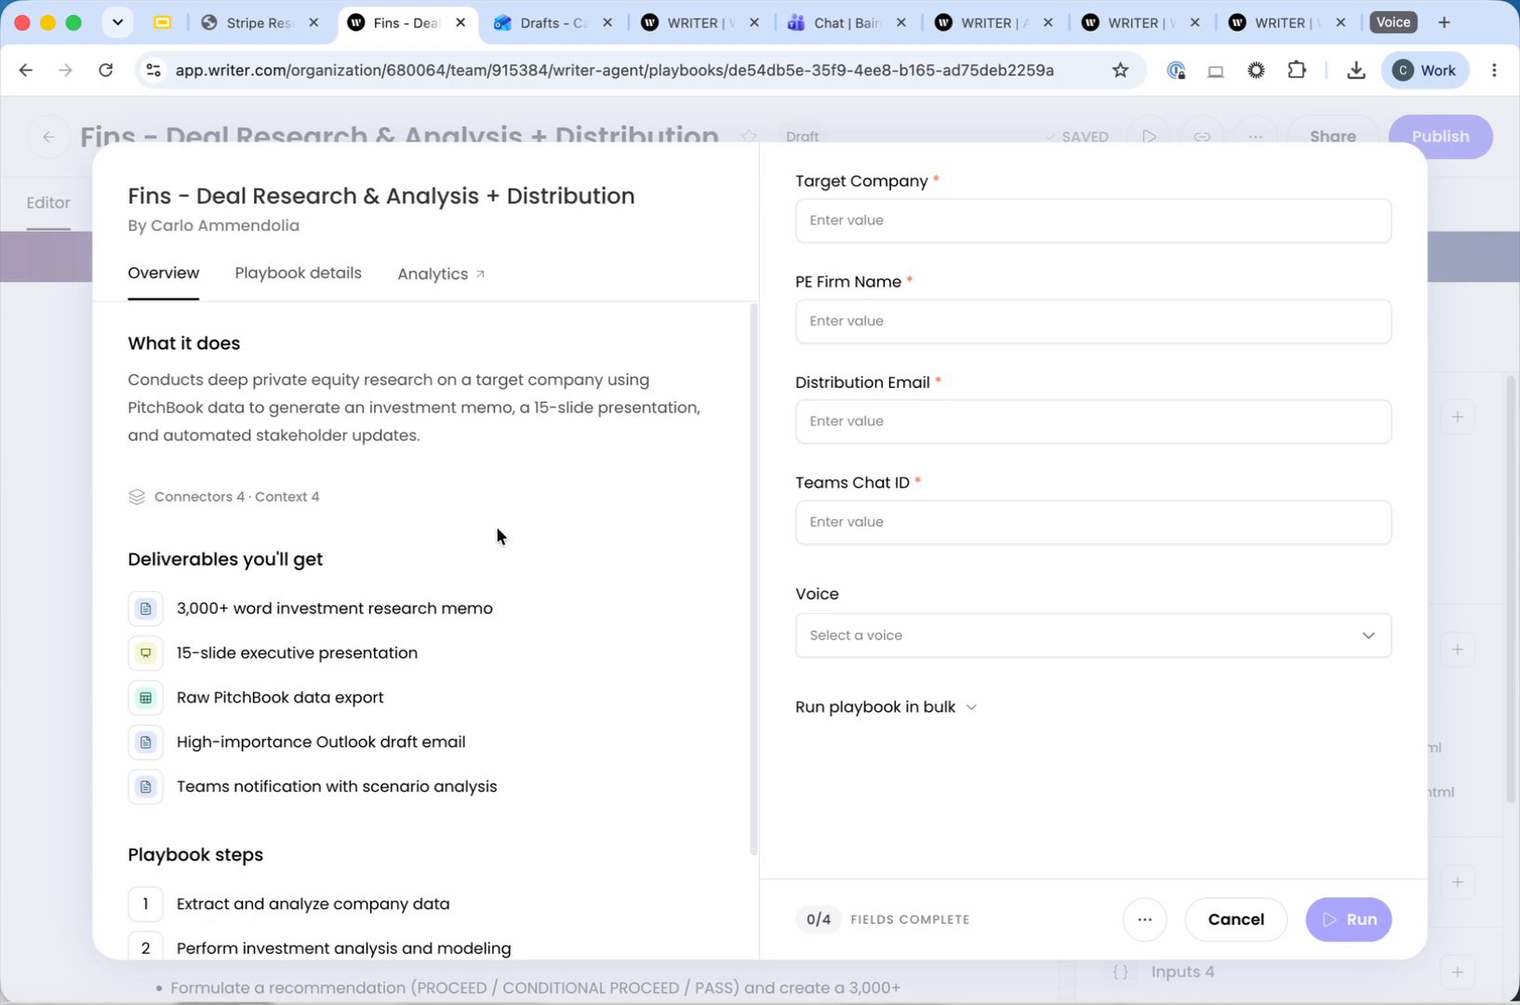
- Review the playbook's deliverables and steps in the overview, and its full instructions in the playbook details
scroll(346, 617, down, 2)
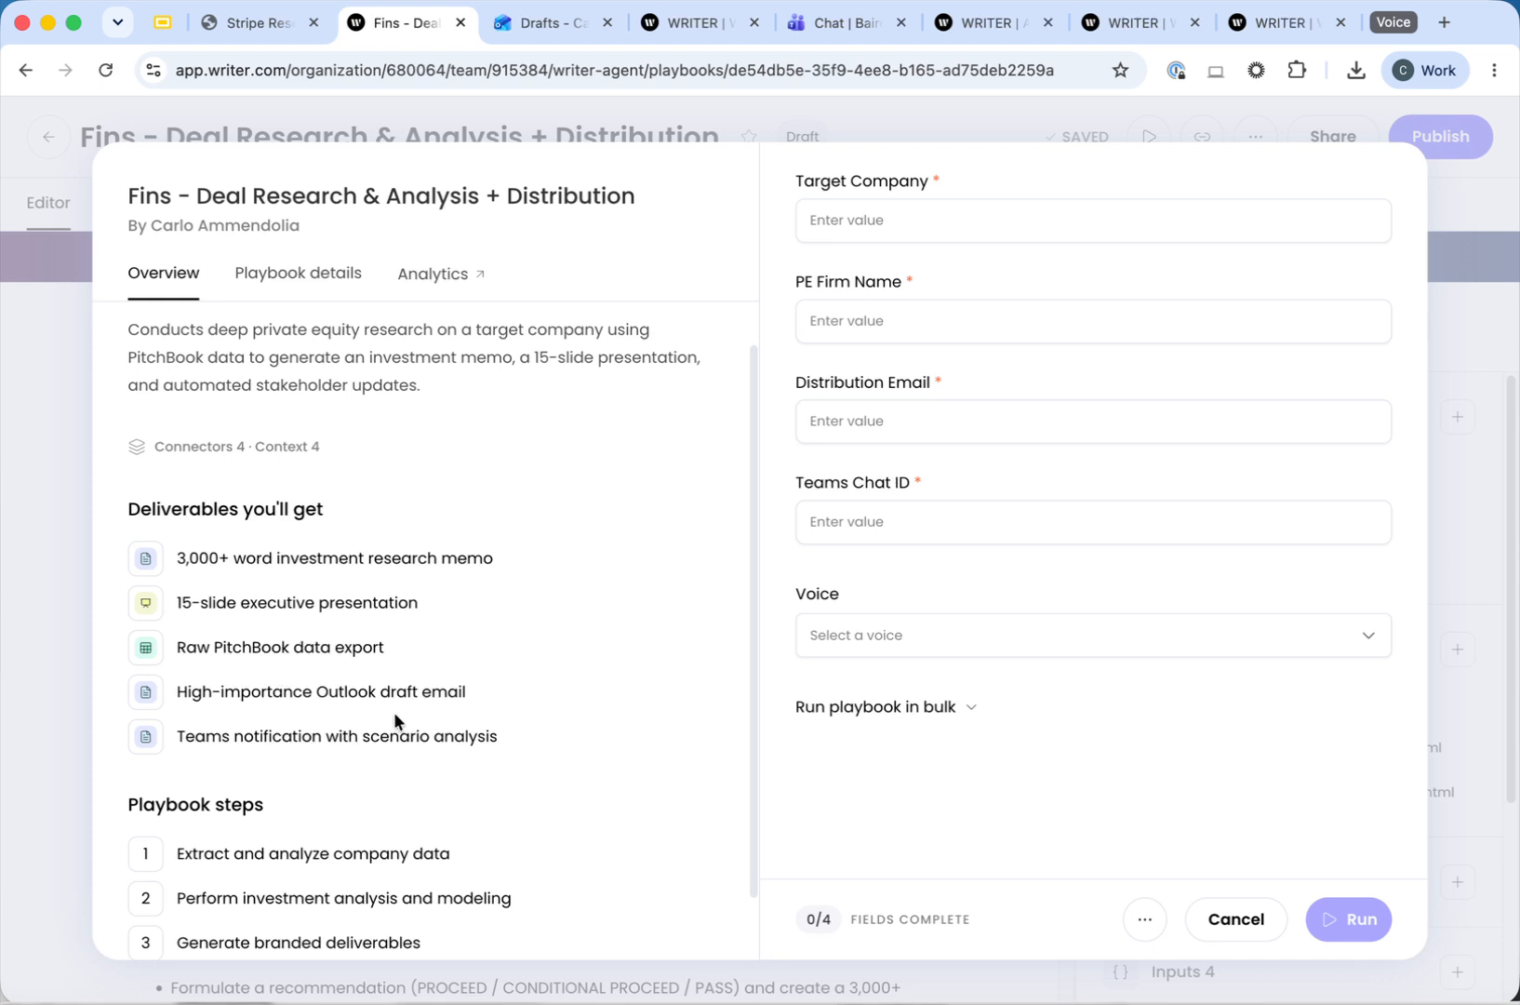
scroll(372, 712, down, 2)
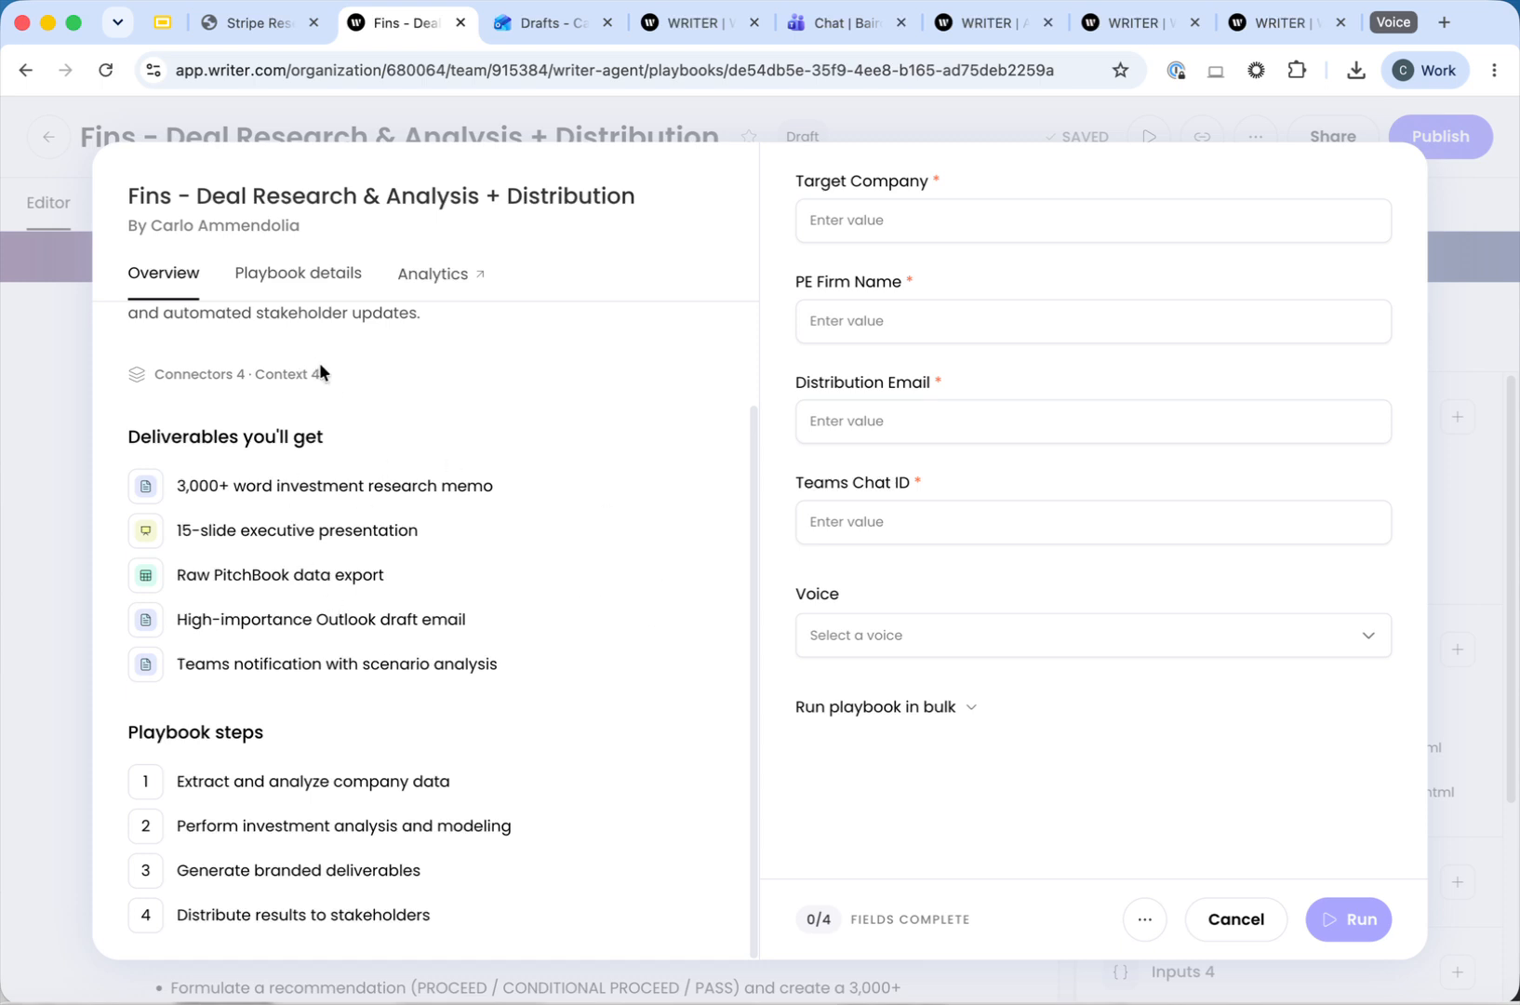
scroll(320, 364, up, 1)
click(310, 279)
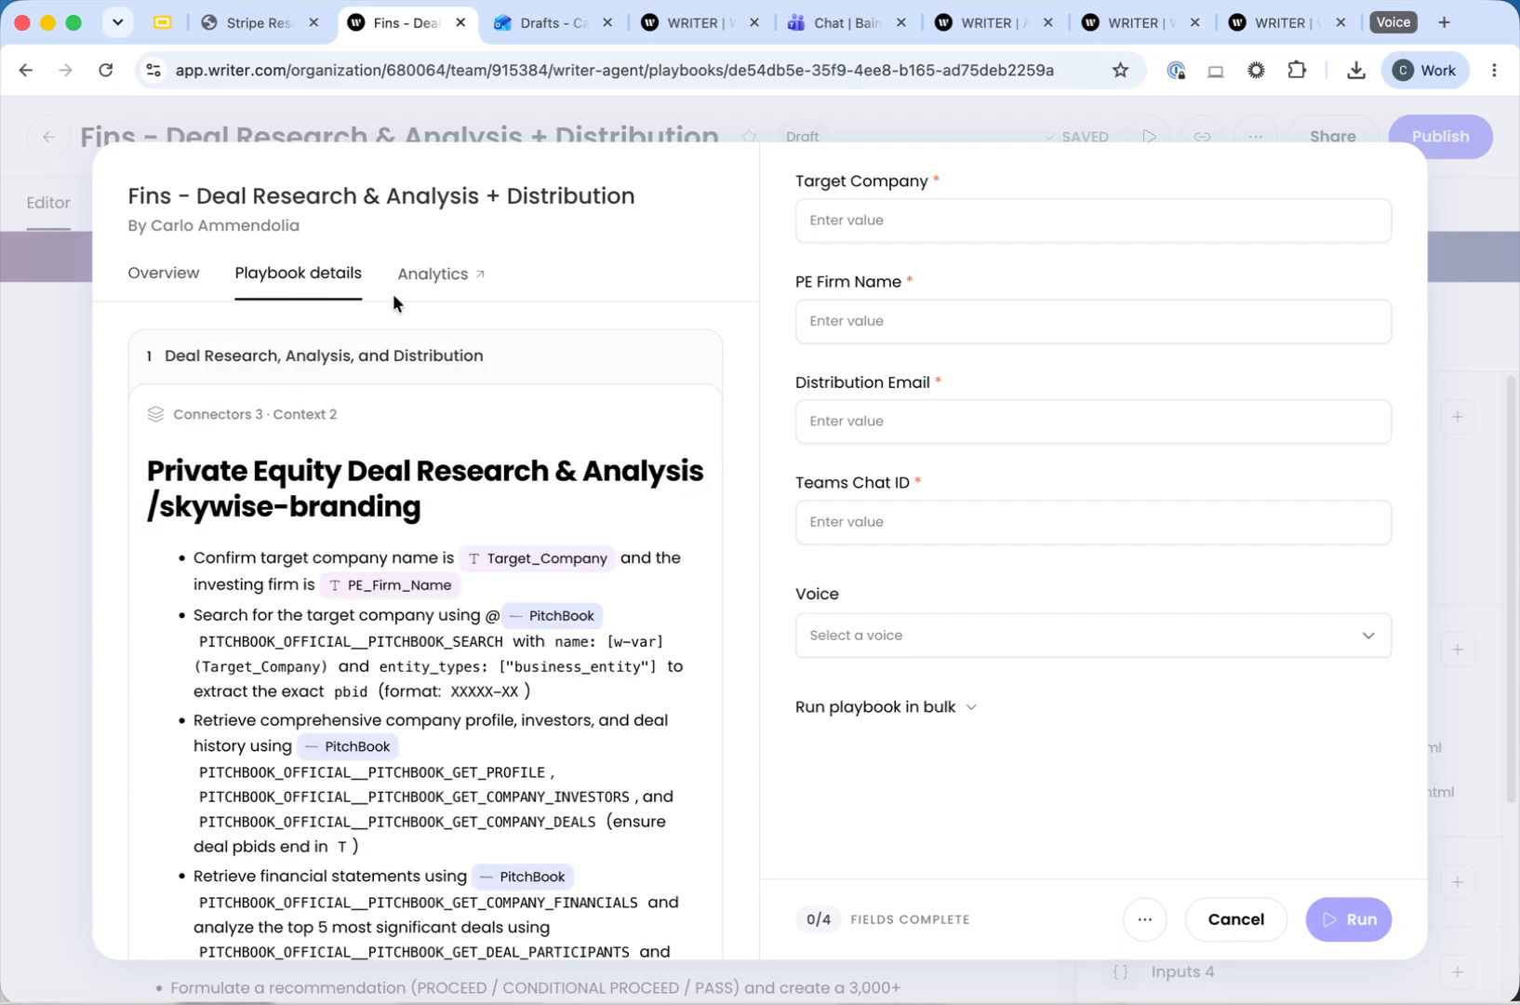
scroll(620, 705, down, 10)
scroll(619, 707, up, 10)
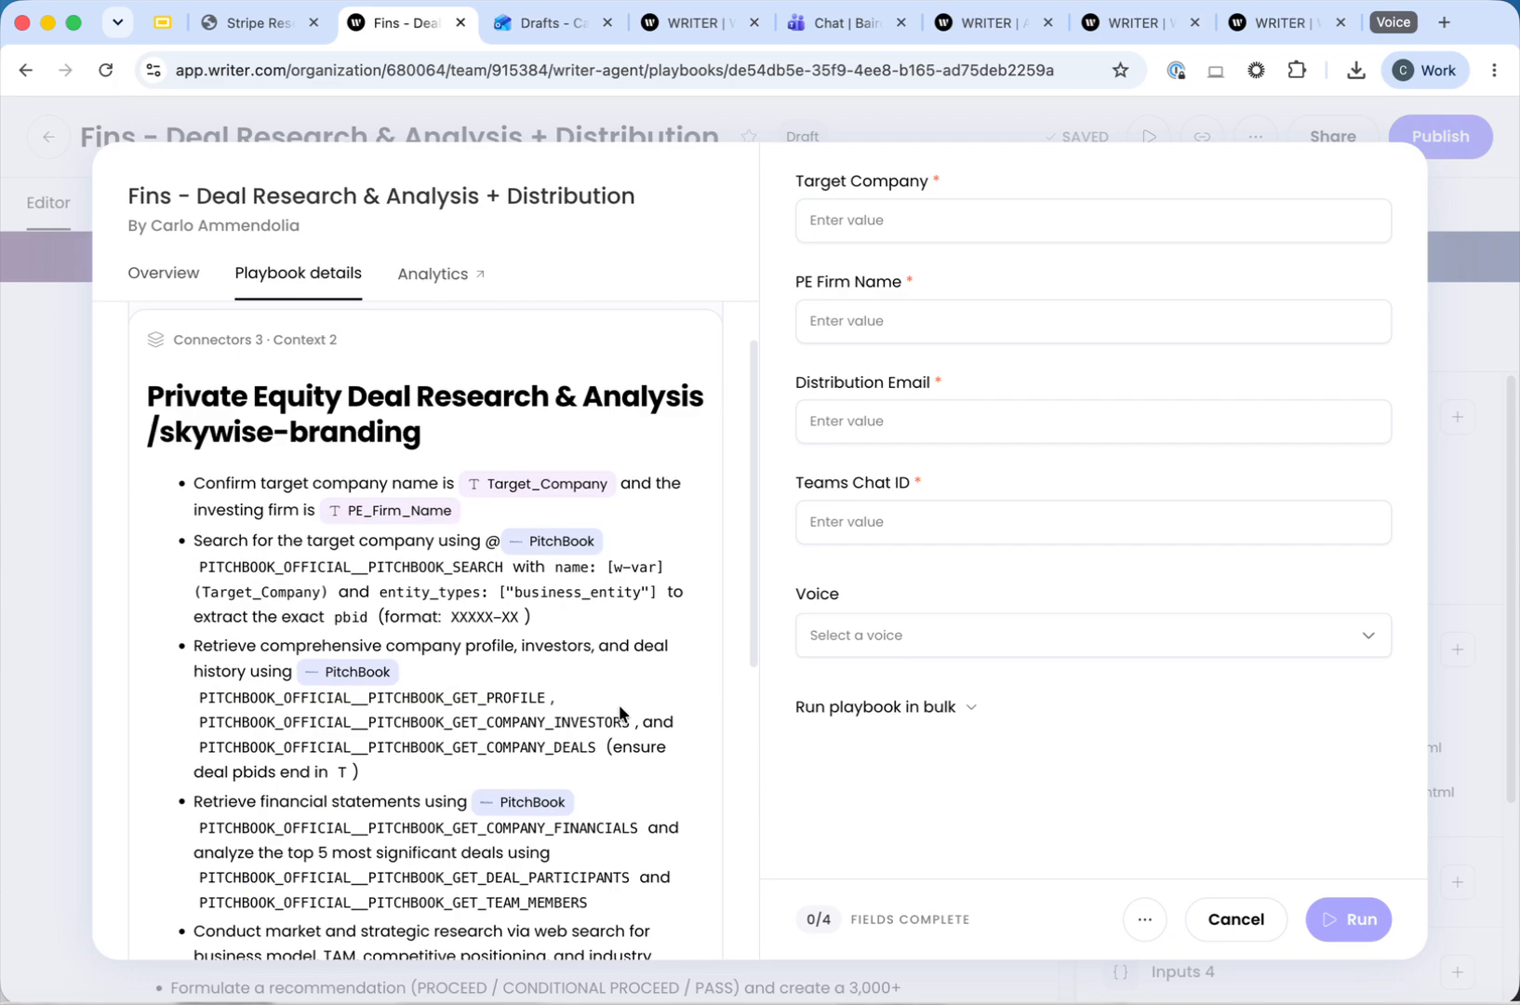
- Return to the playbook overview and choose the Global Investment Banking voice for the run
click(175, 276)
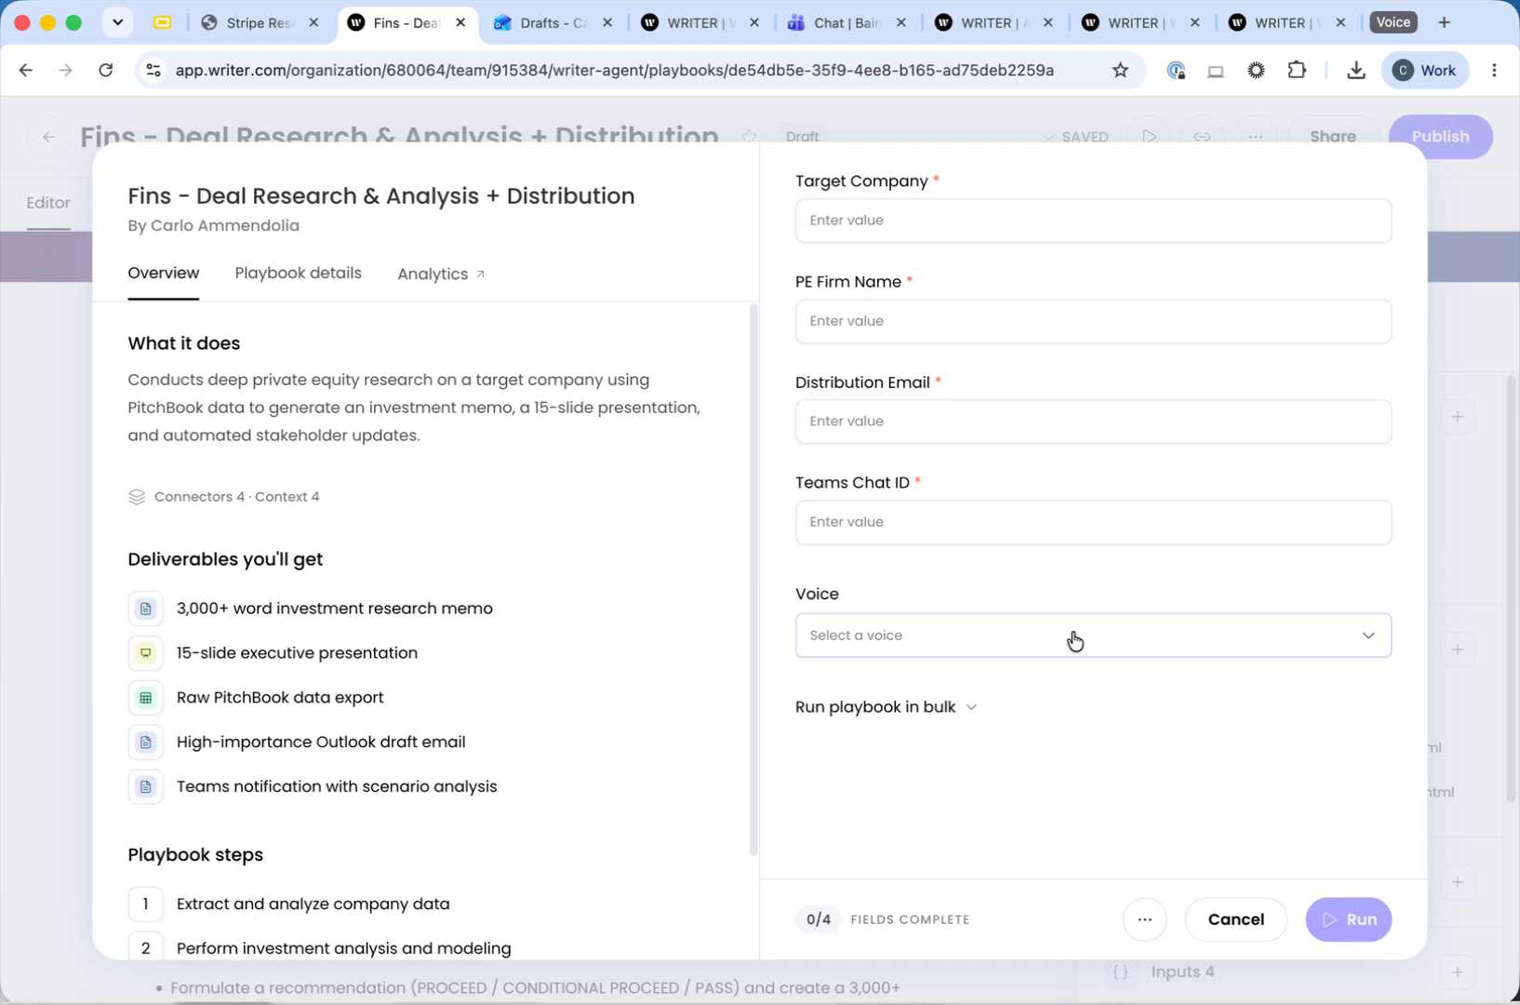
click(1337, 642)
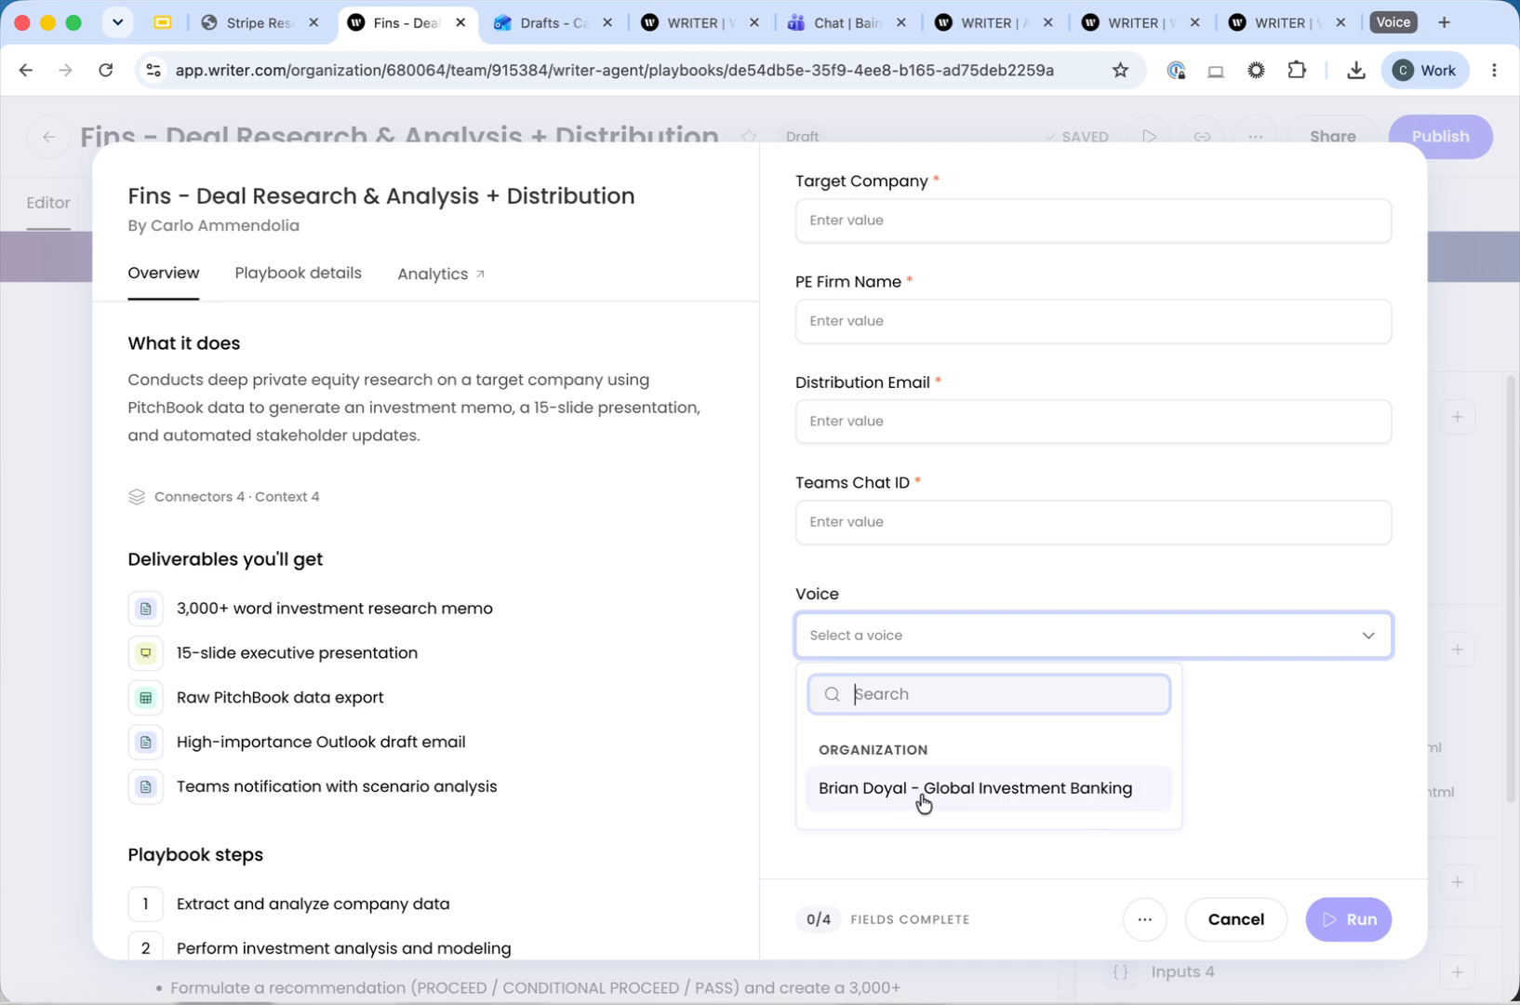
click(1023, 802)
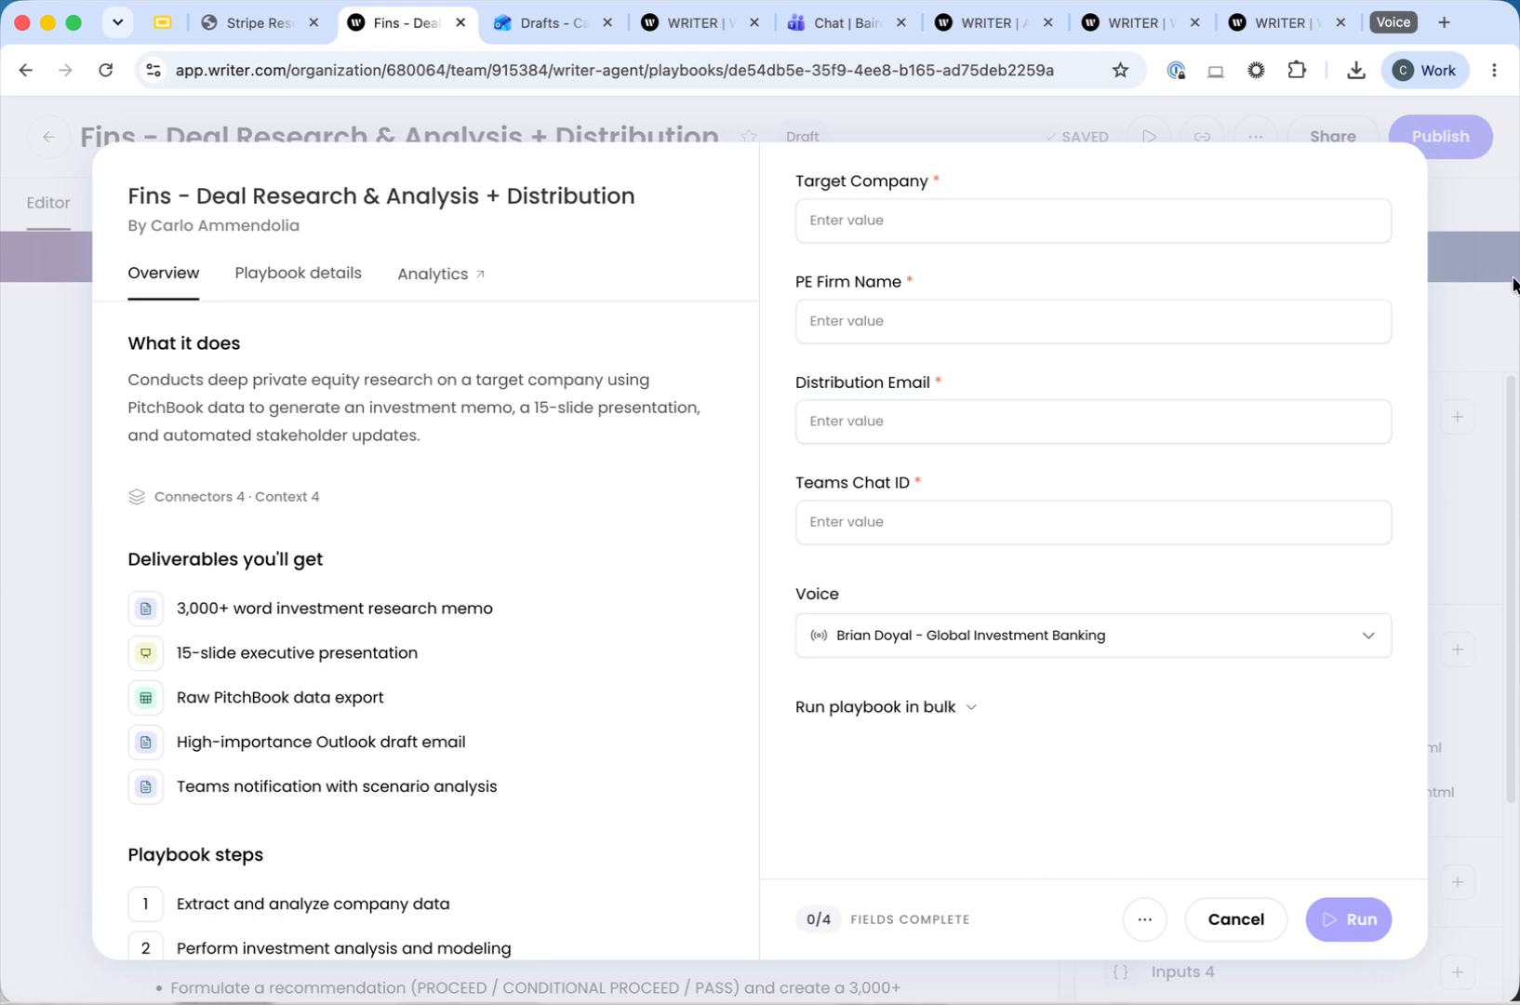
- Expand the Voice tab group and read the Baird article on the growth of investment banking in Europe
click(1391, 24)
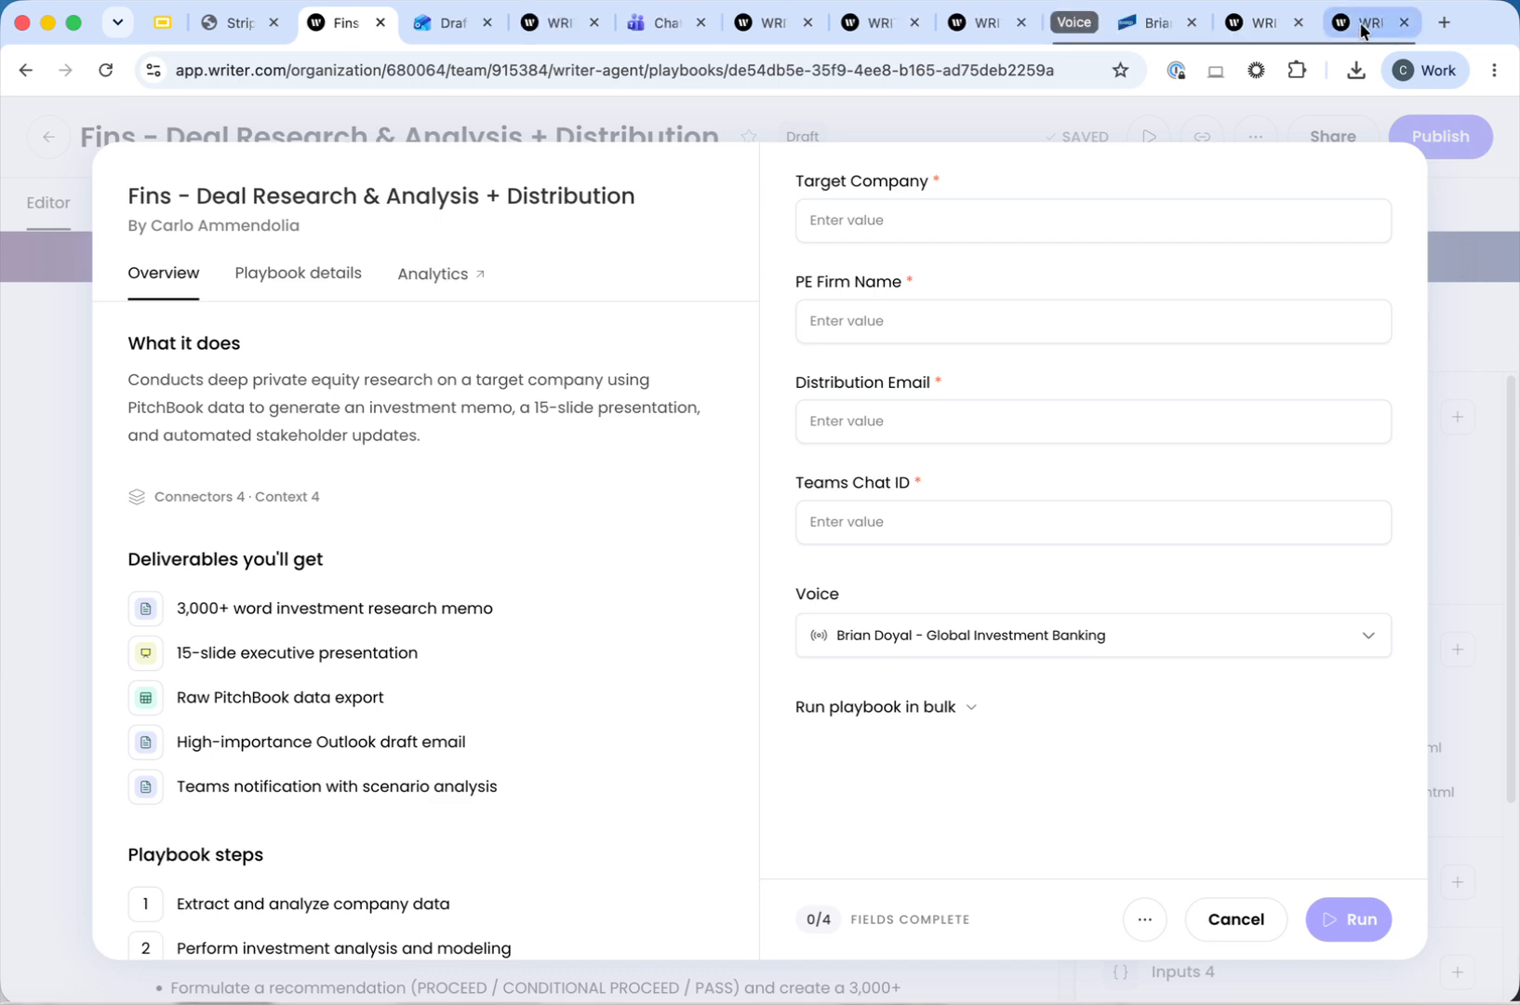
click(1157, 26)
scroll(1005, 587, down, 4)
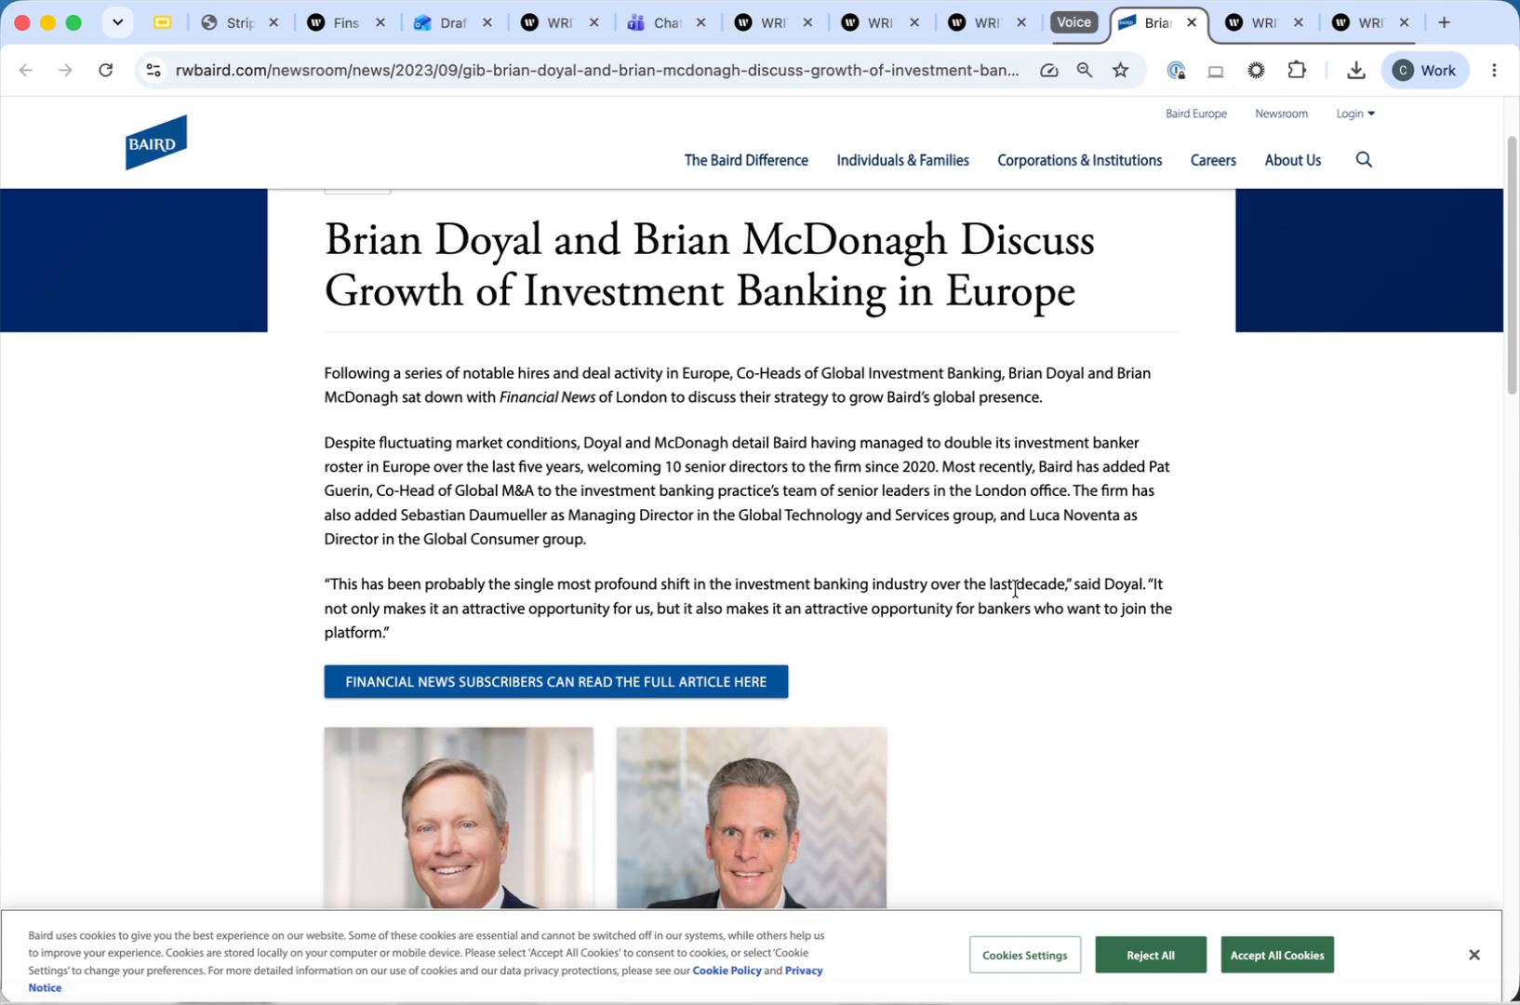
scroll(367, 762, down, 2)
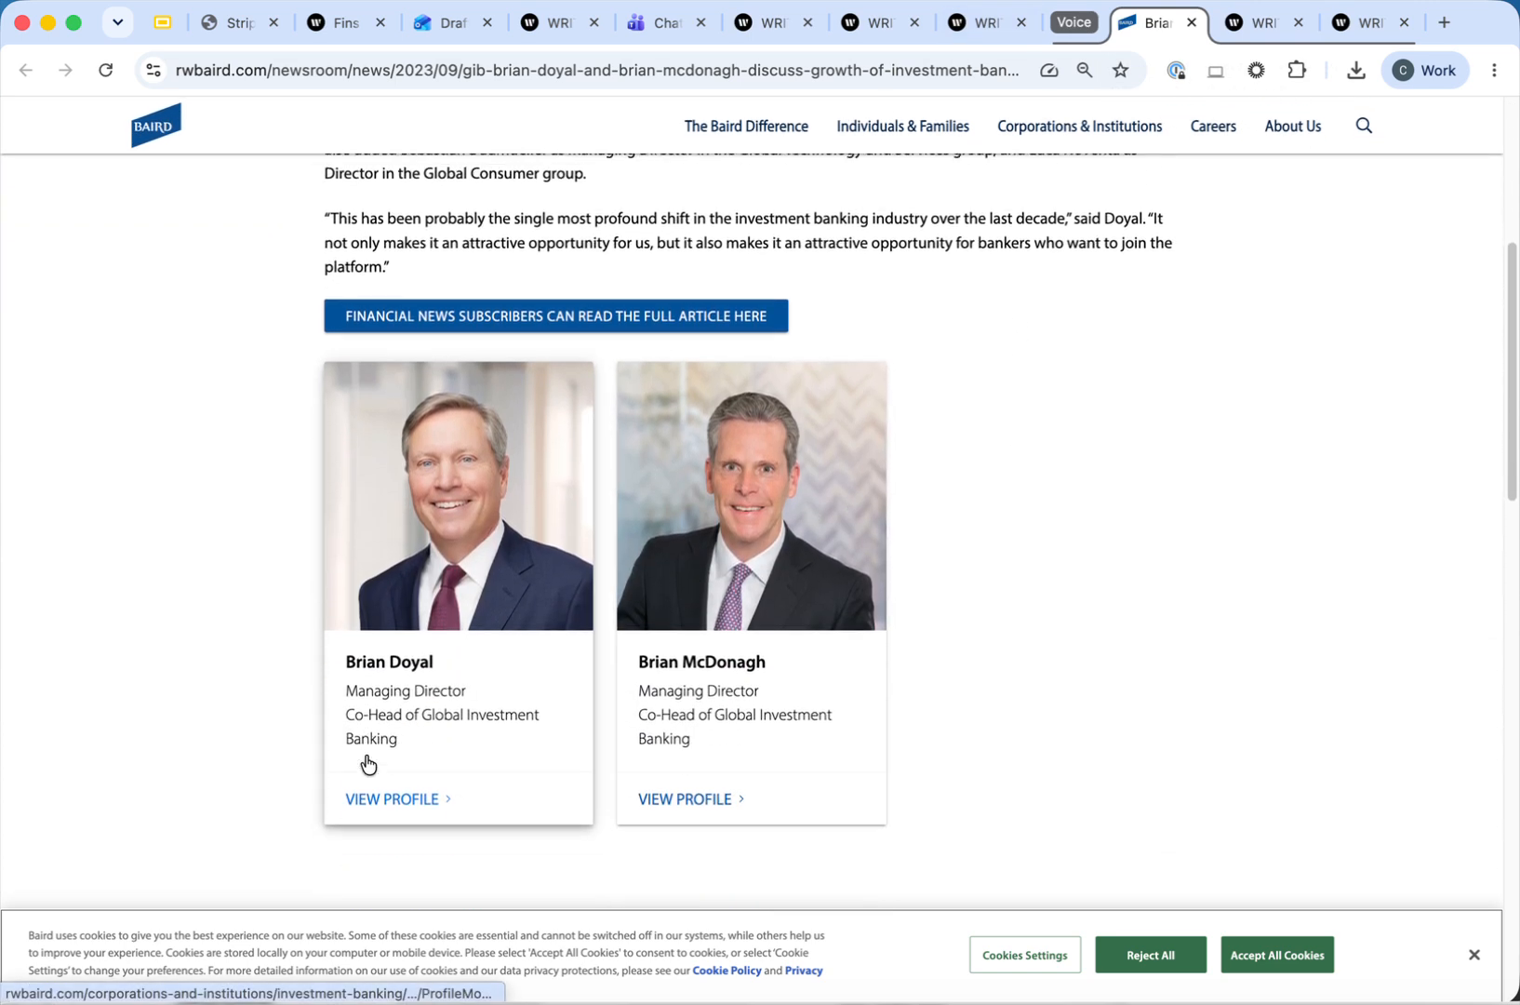
scroll(448, 685, up, 6)
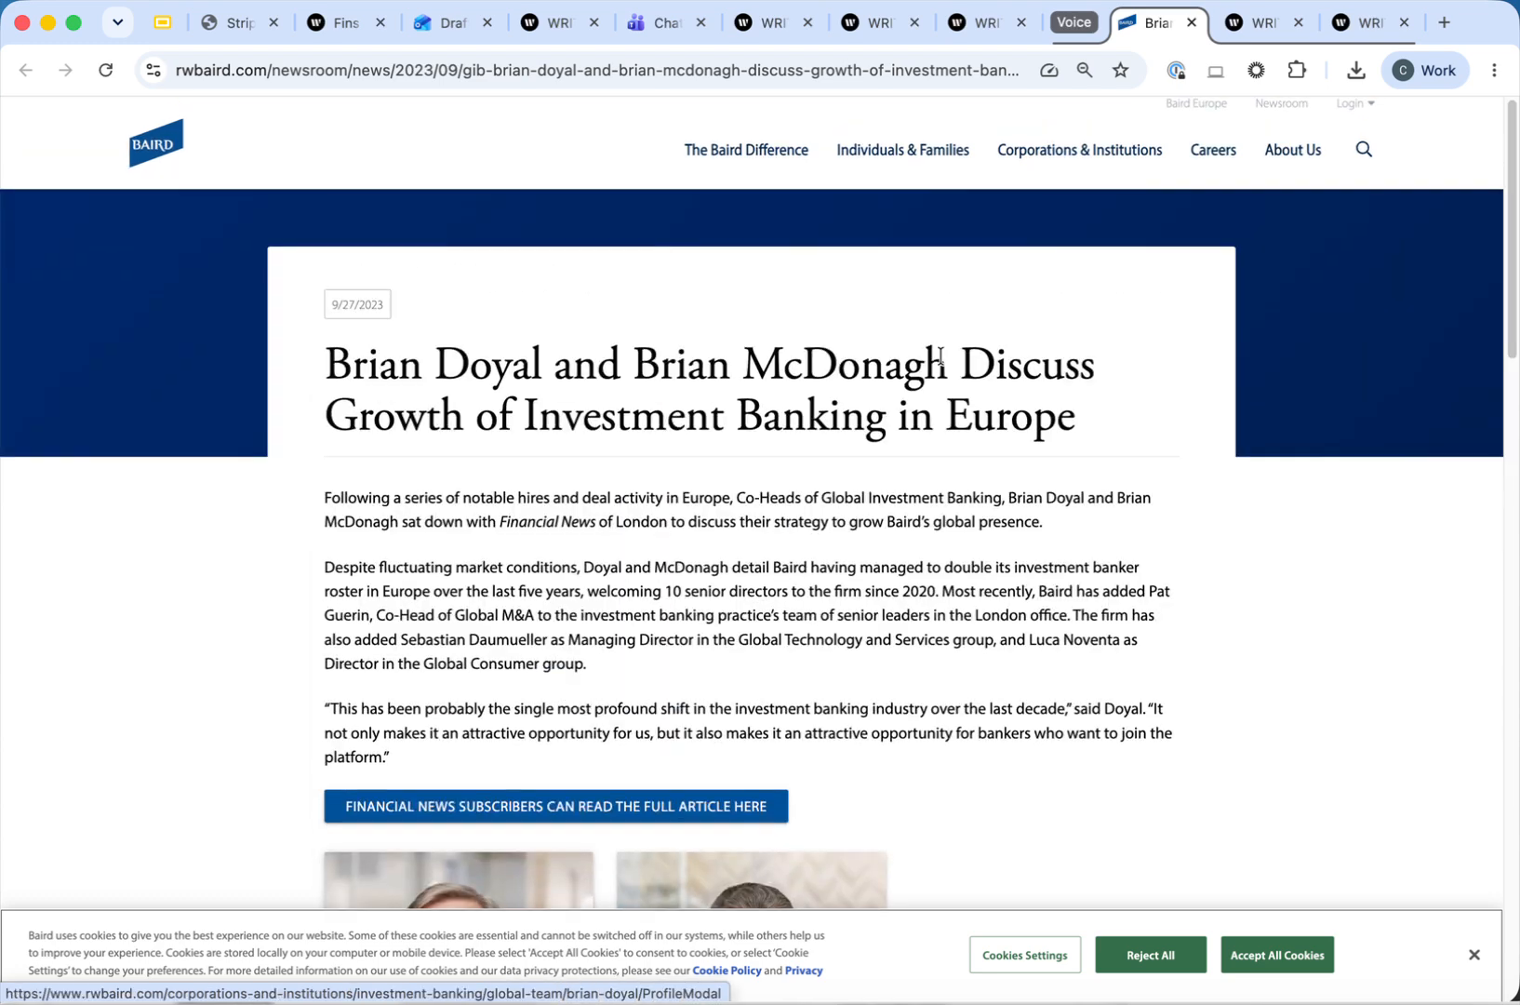
- Open the Global Investment Banking voice from the organization's voice list for editing
click(1243, 37)
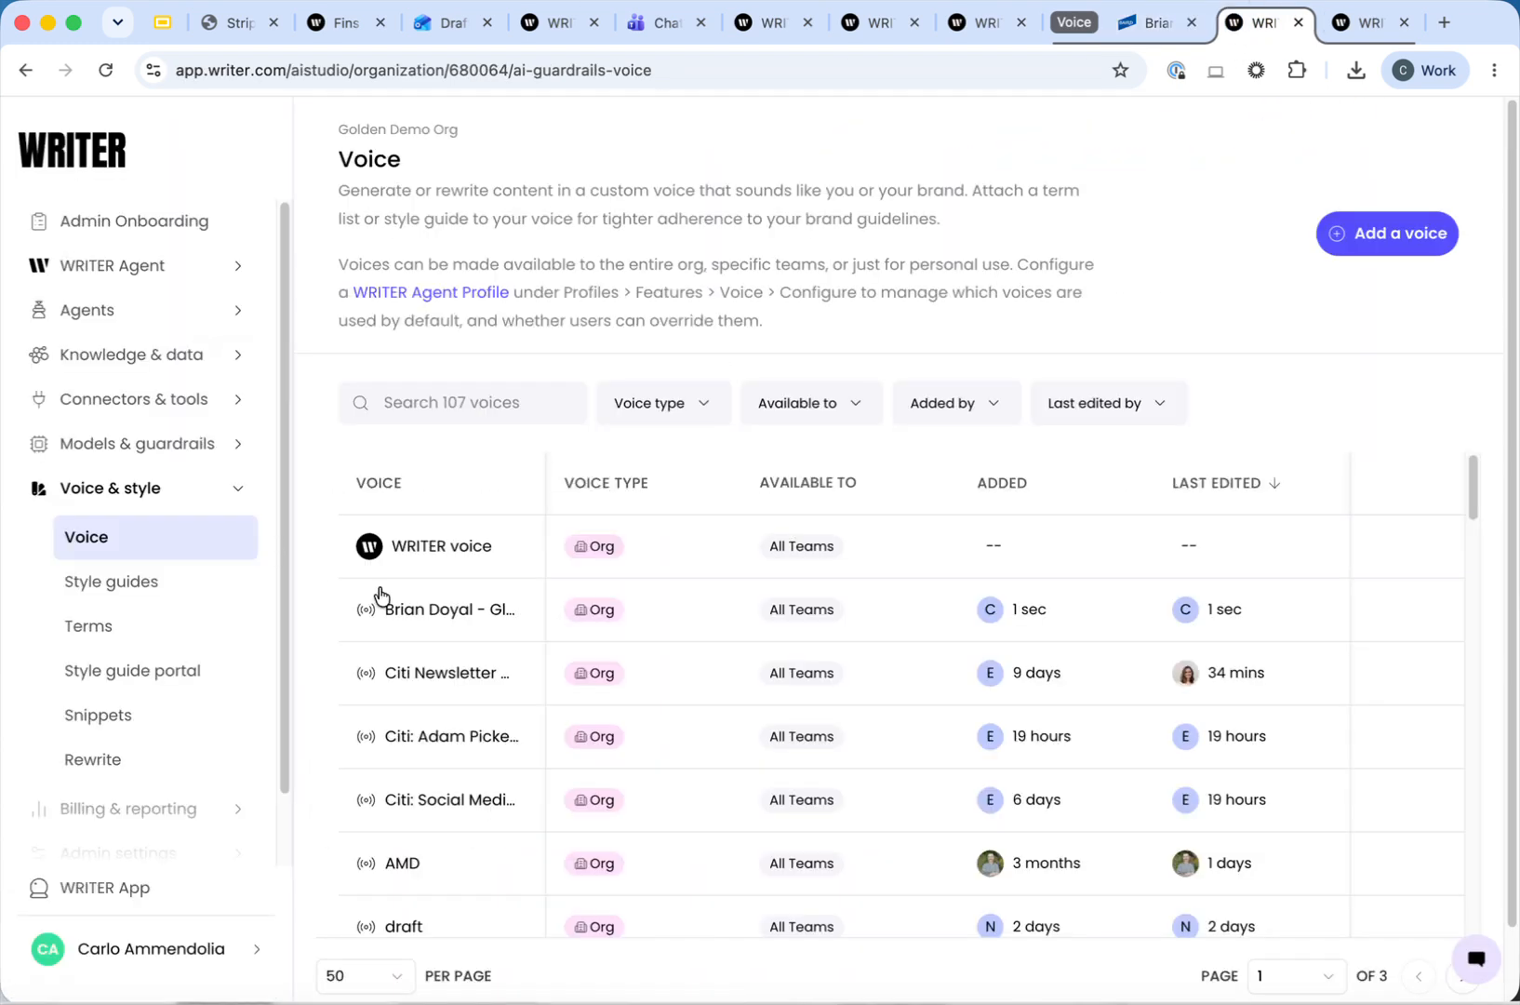
drag(376, 597, 424, 640)
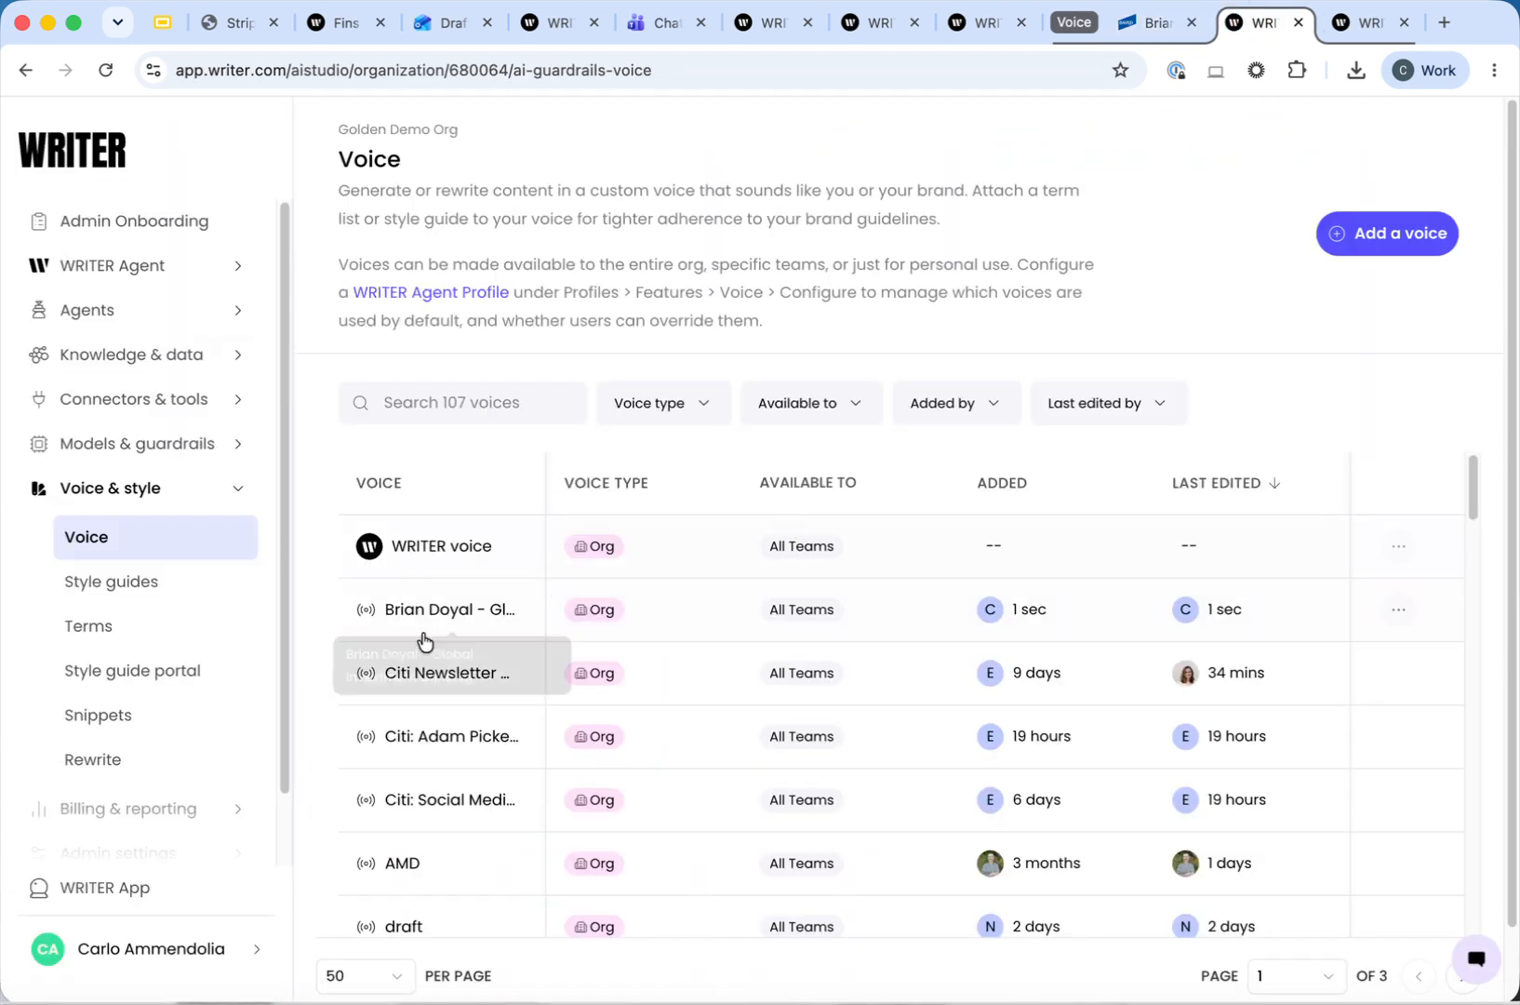
click(1400, 614)
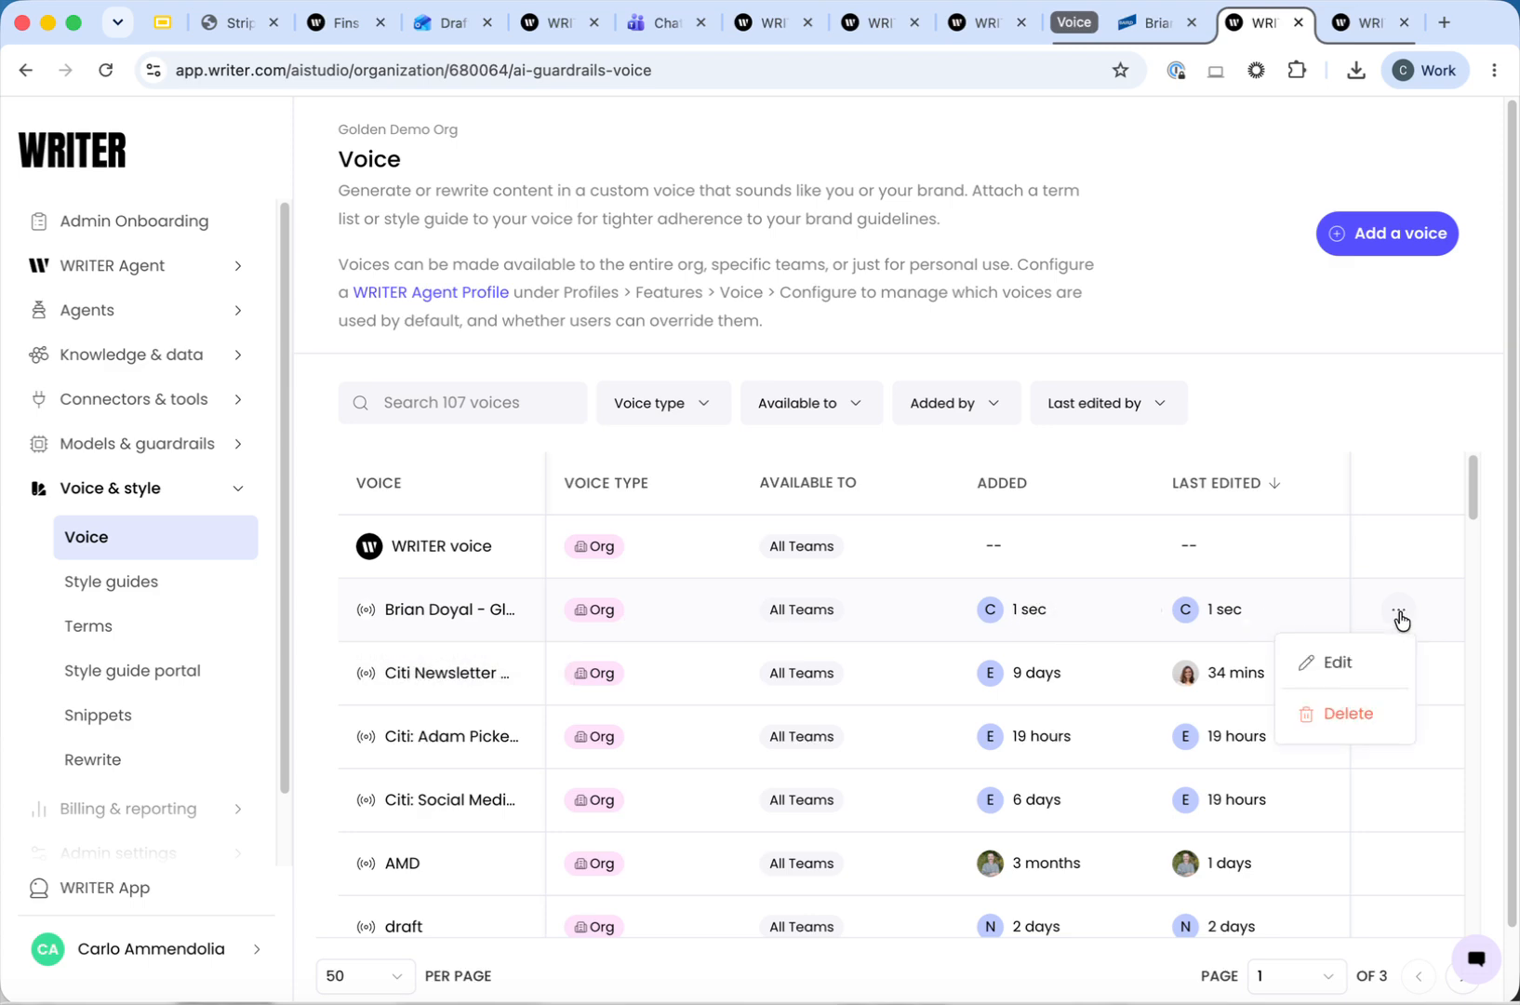
click(1348, 658)
- Examine the voice's type, team access, style and terms, voice profile and perspective settings
scroll(491, 497, down, 5)
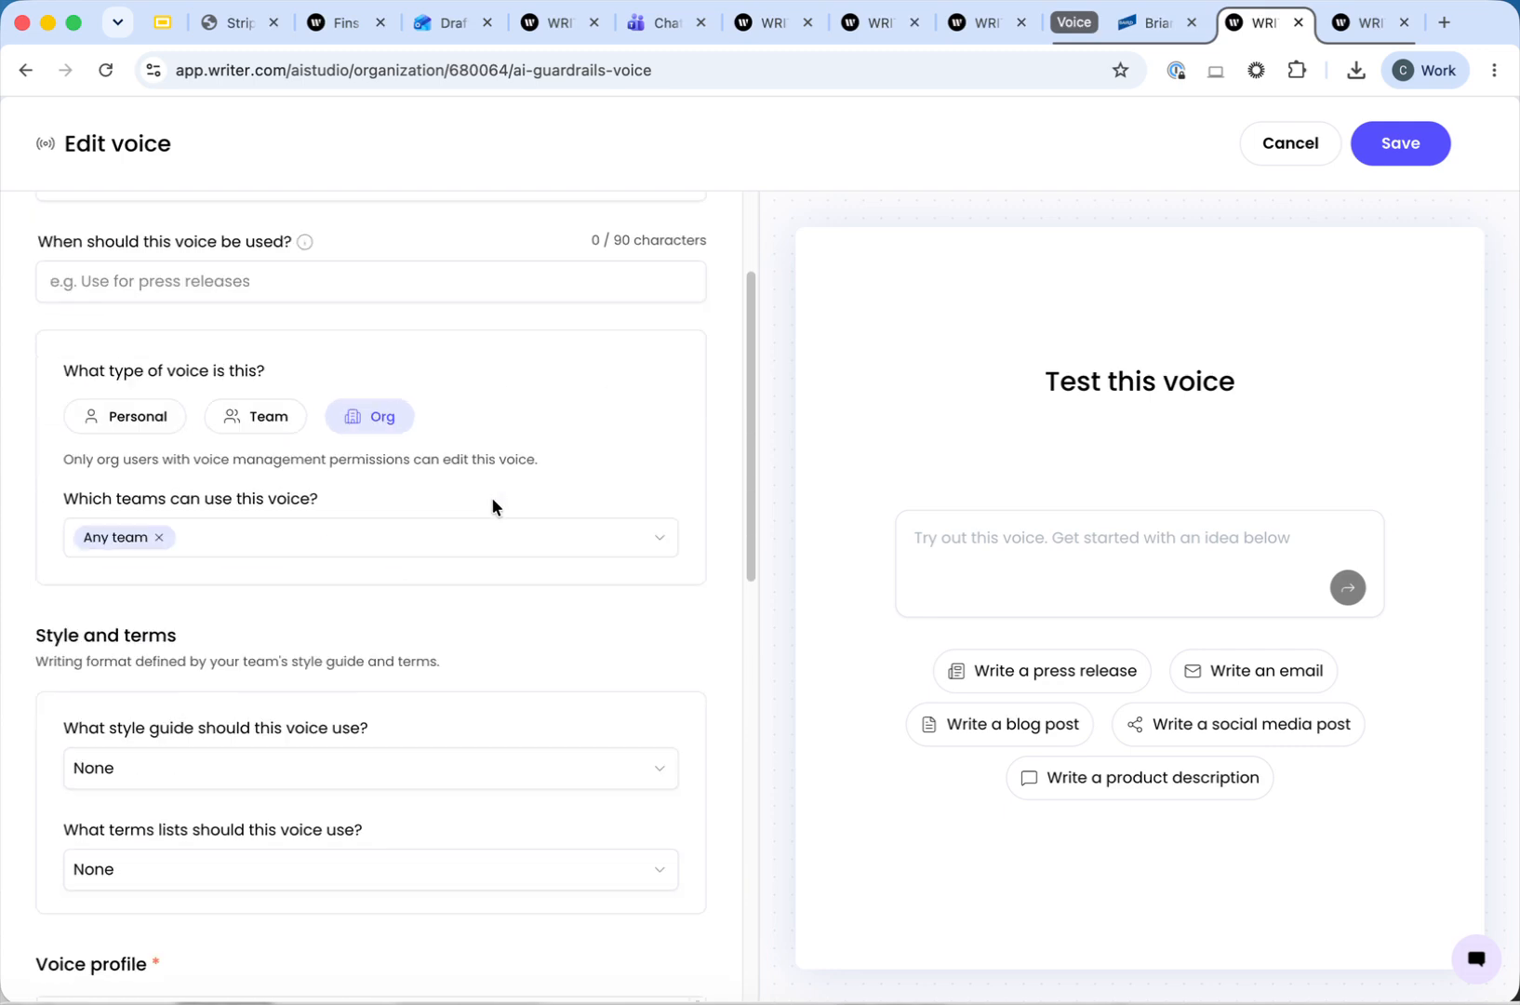
scroll(490, 502, down, 5)
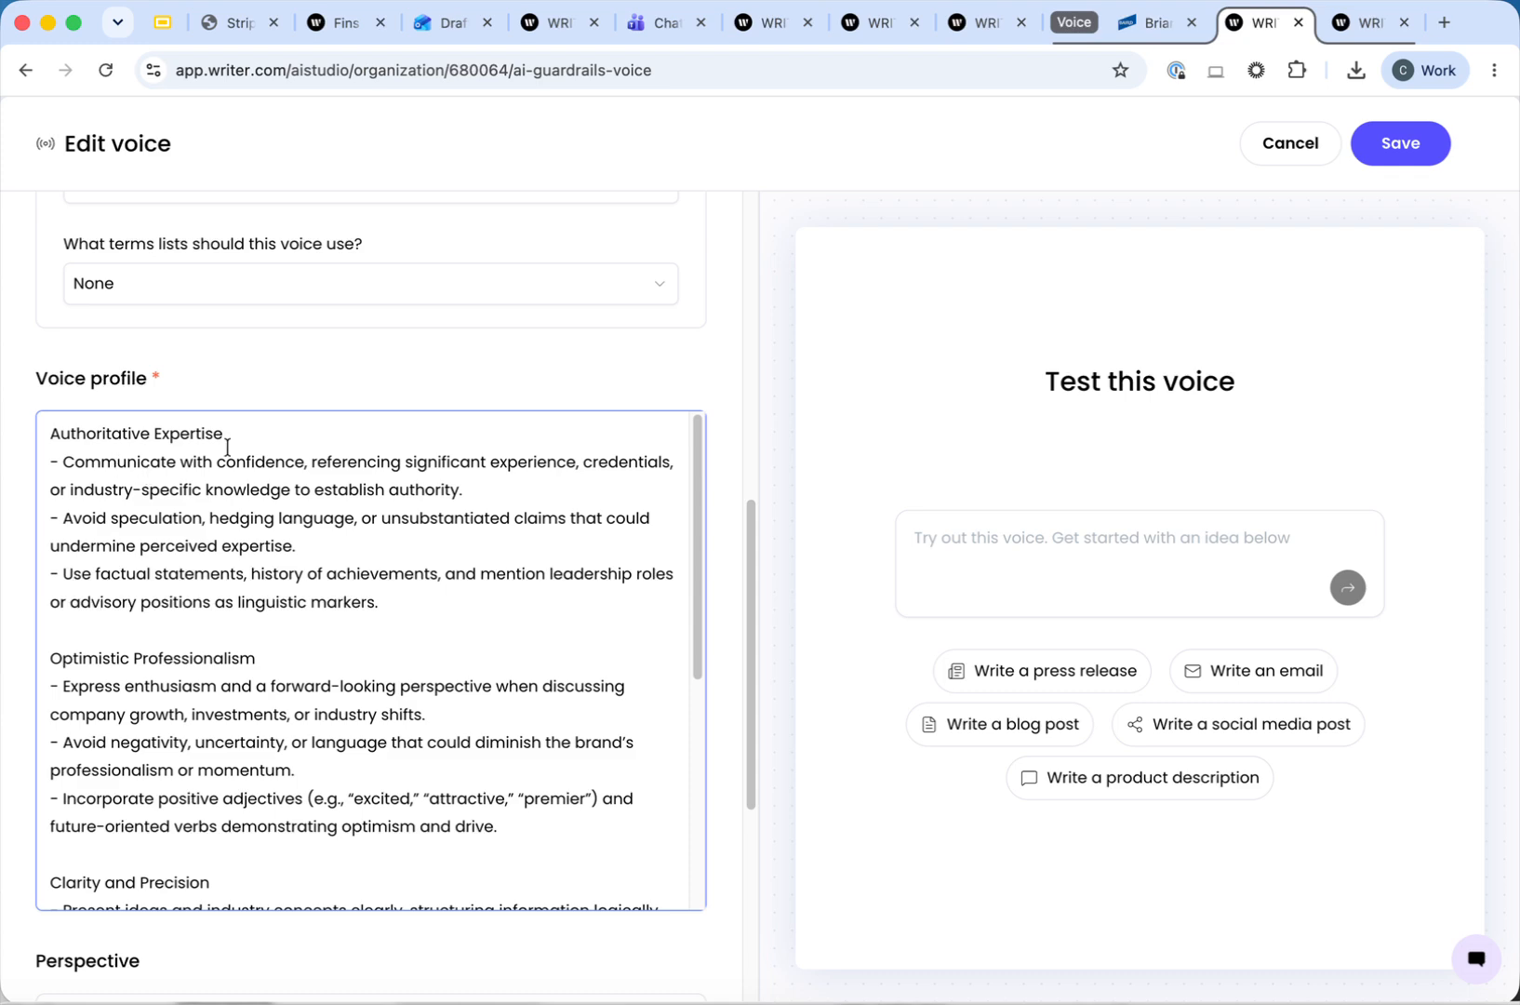
scroll(231, 484, down, 1)
scroll(194, 682, down, 1)
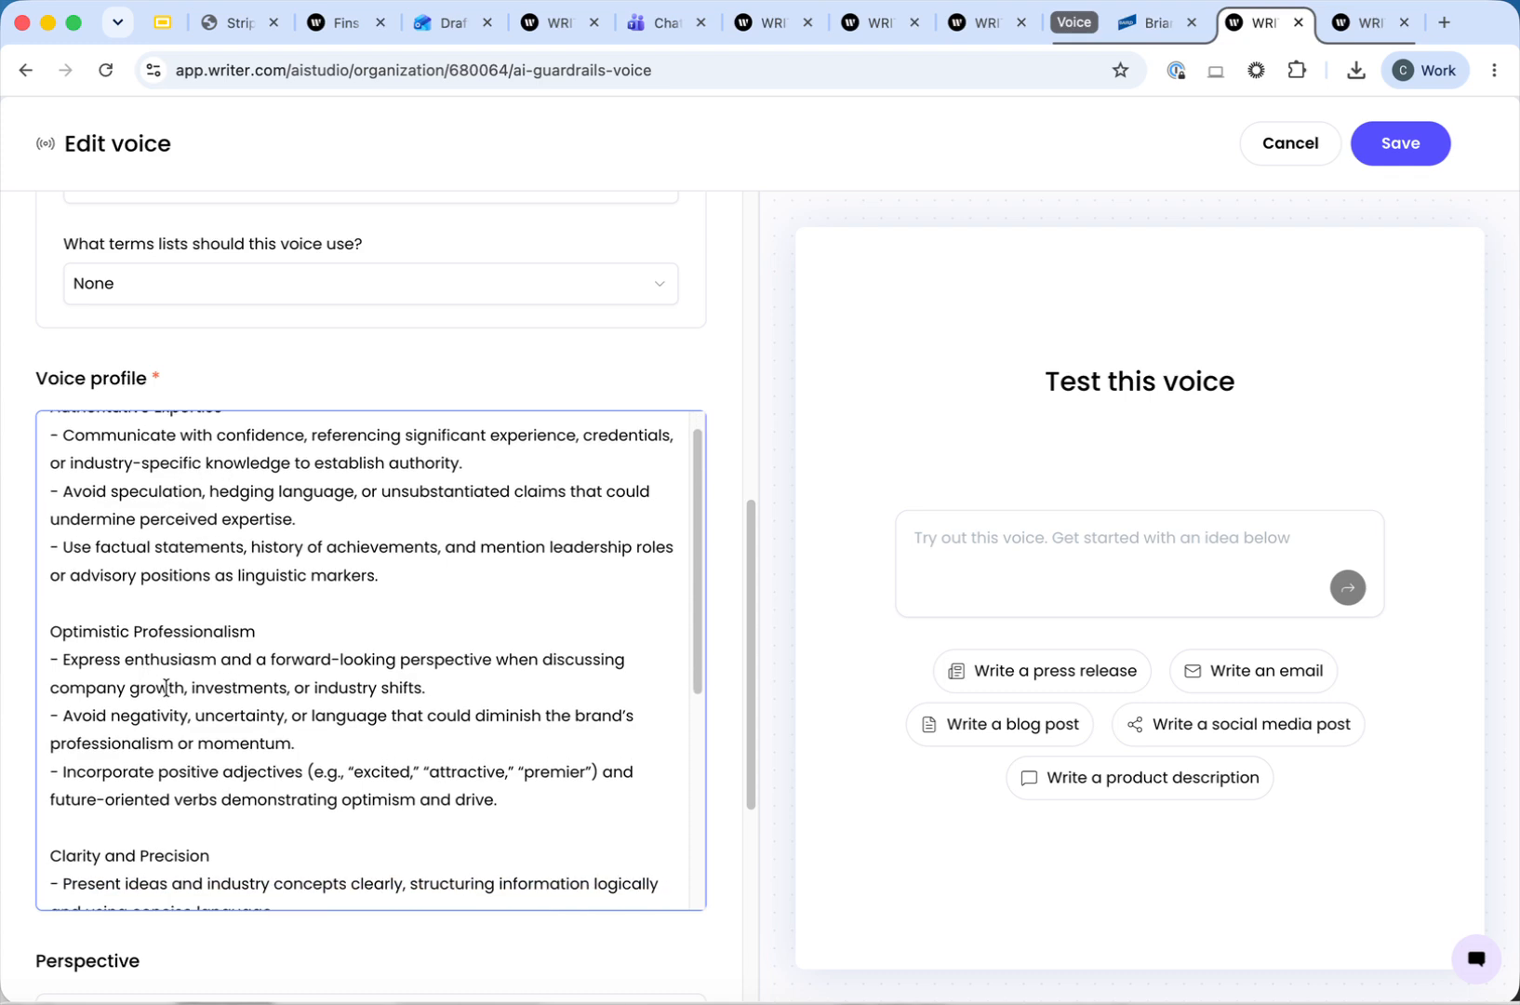
scroll(189, 678, down, 8)
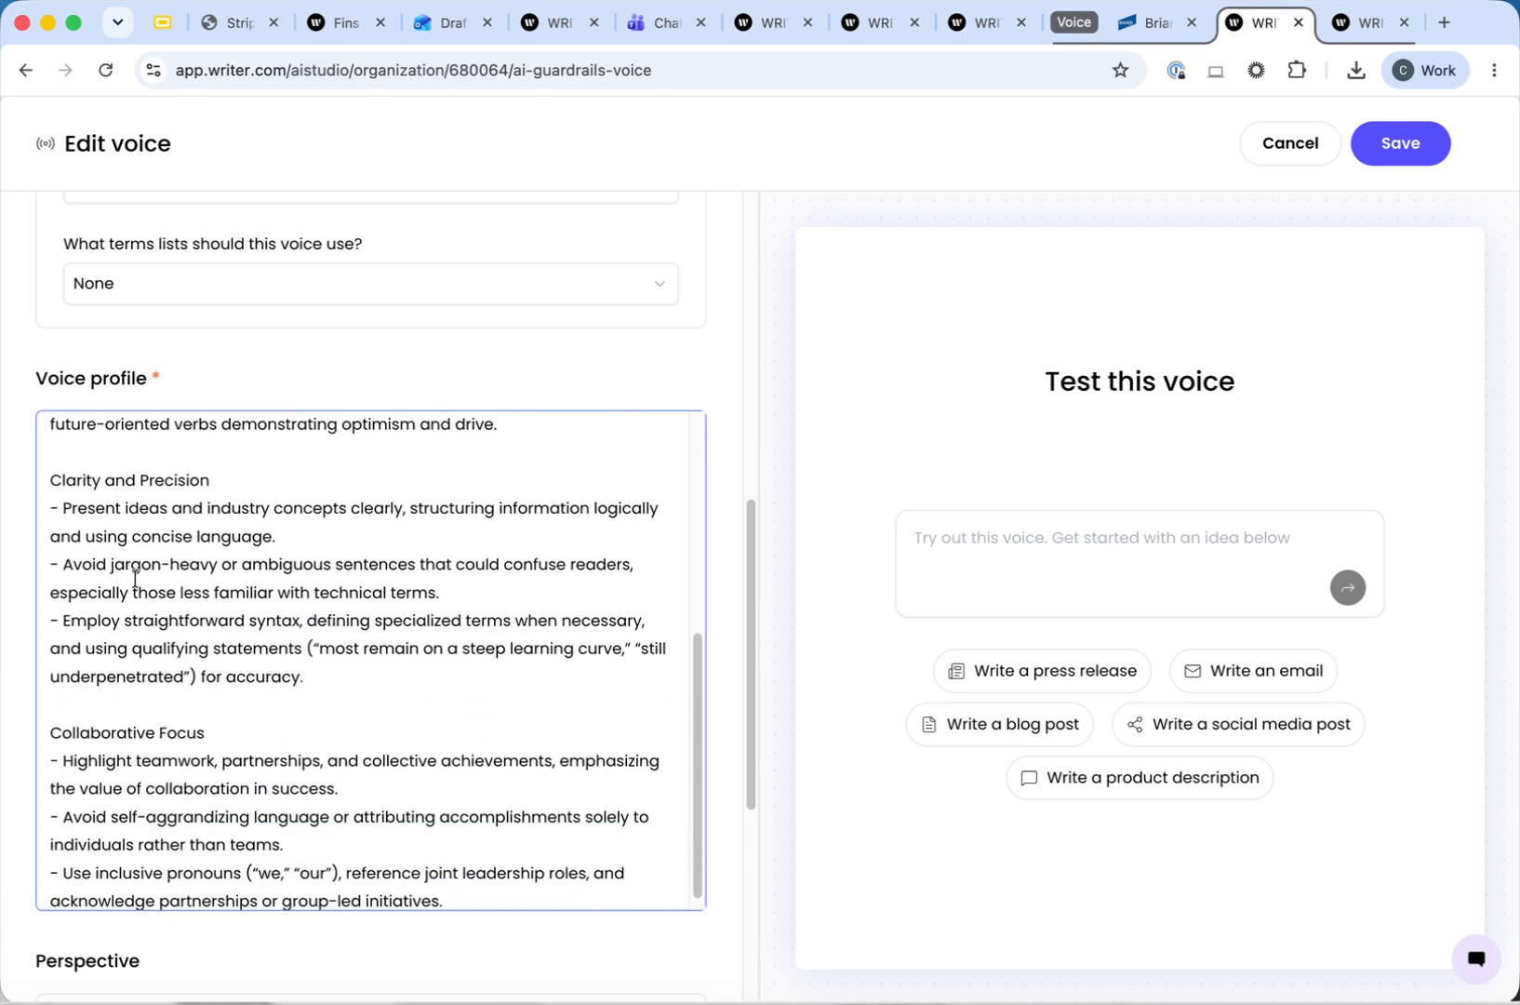
scroll(189, 672, down, 1)
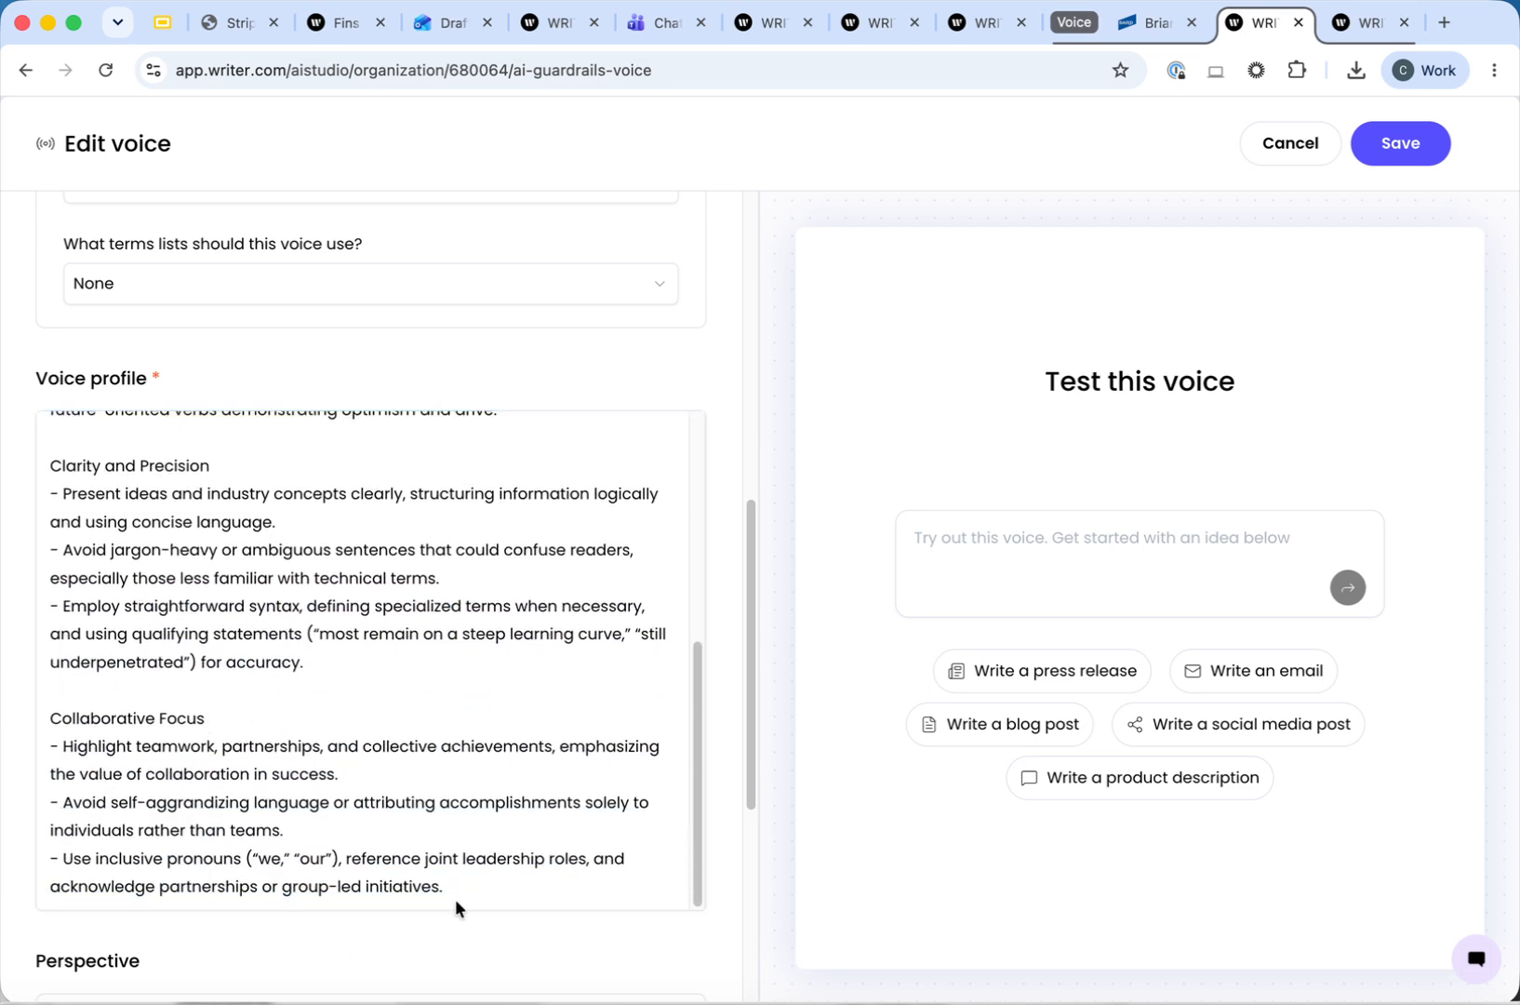
scroll(482, 787, down, 10)
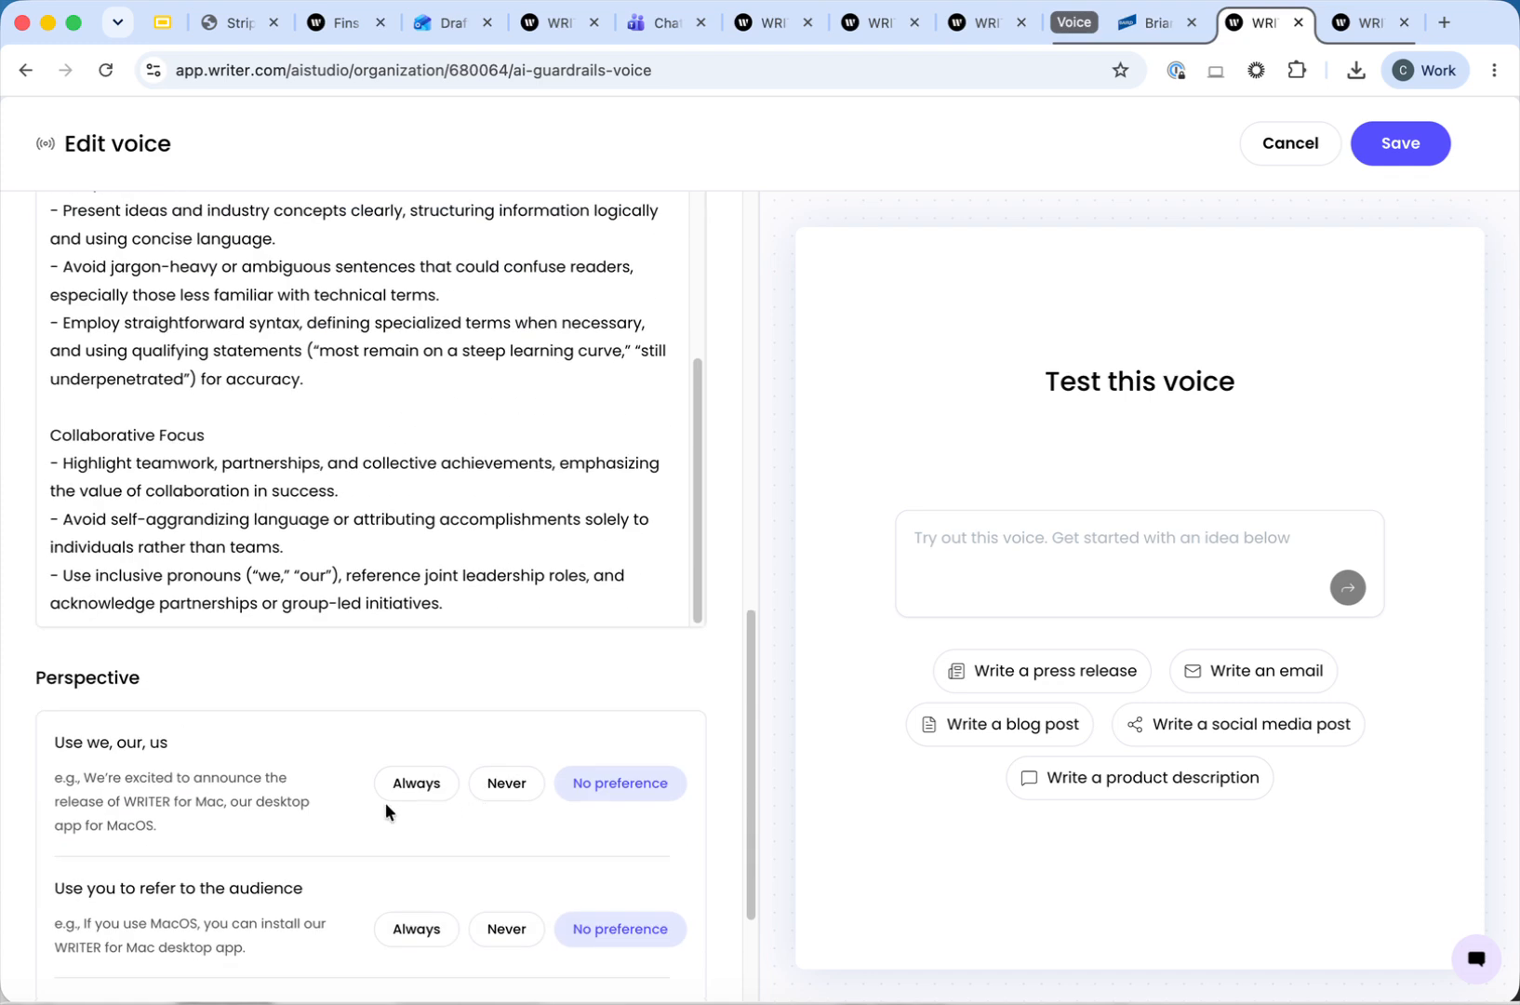
- Examine the term "guarantee" in the Jackson Insurance term list, including its suggested replacement, tags and AI output visibility, and close its details
click(1352, 34)
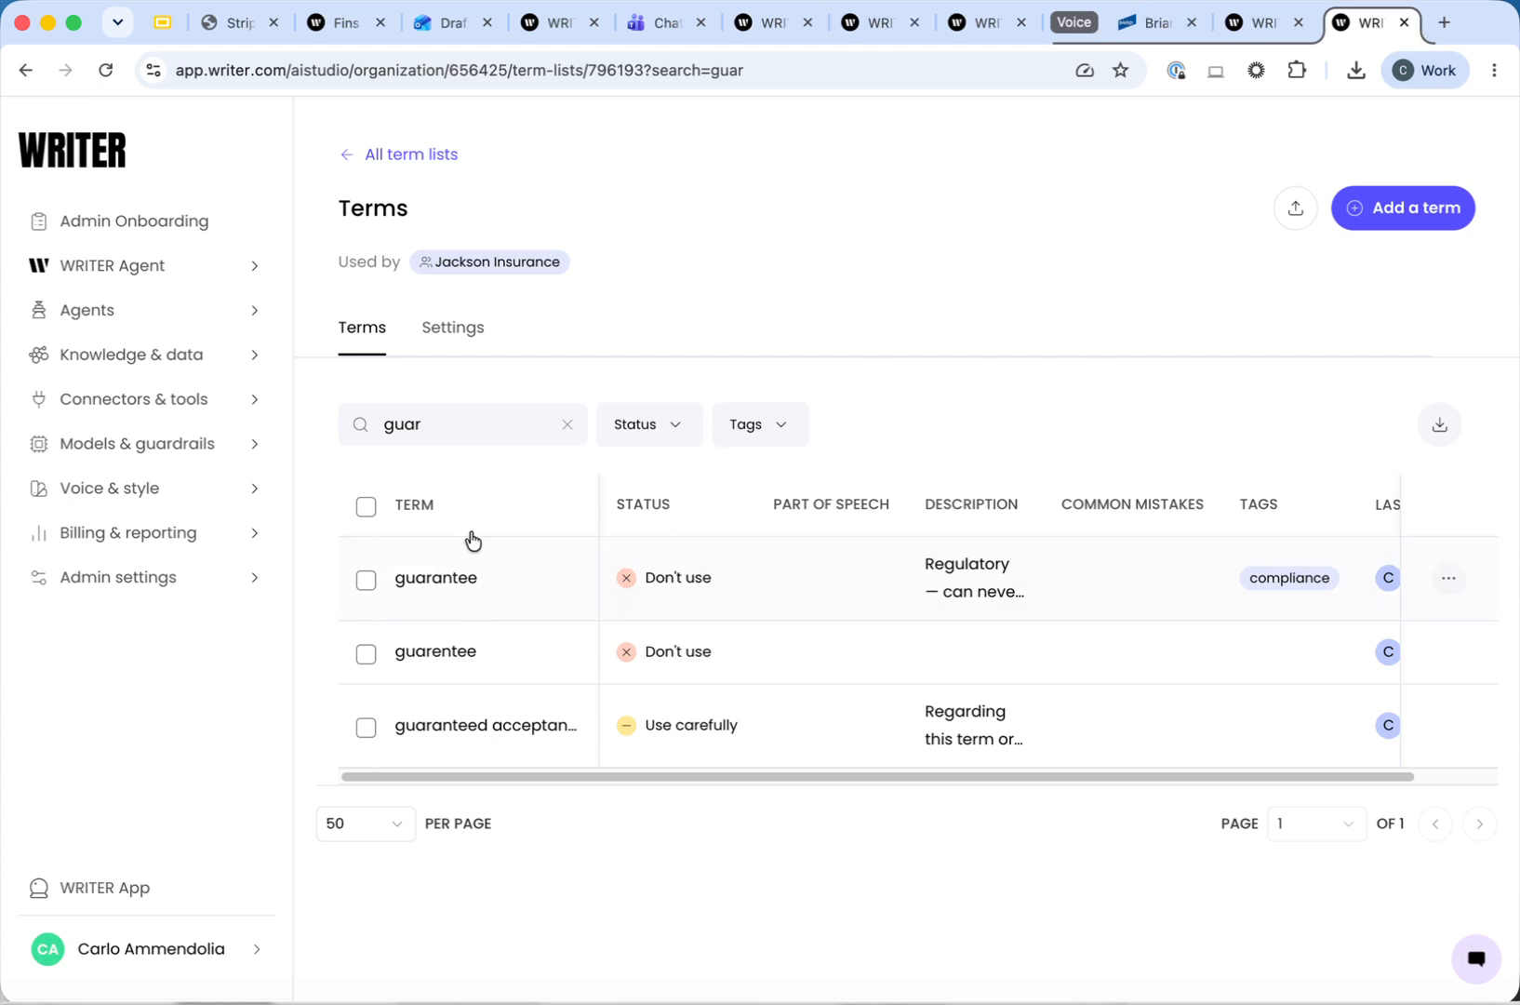
click(858, 597)
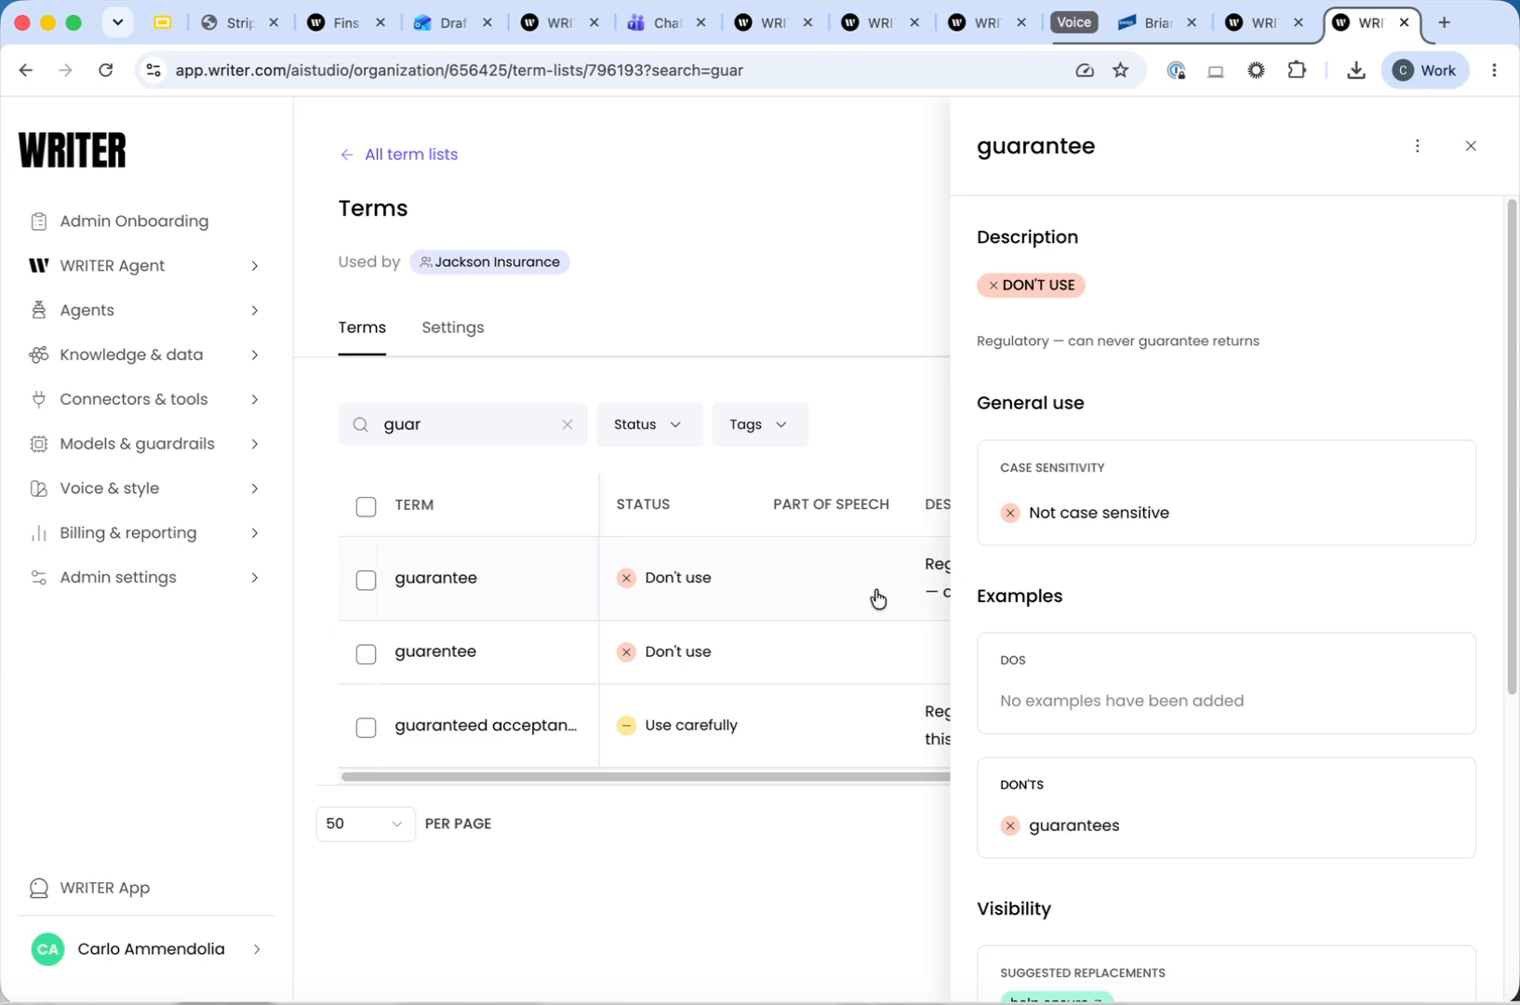
scroll(1082, 674, down, 5)
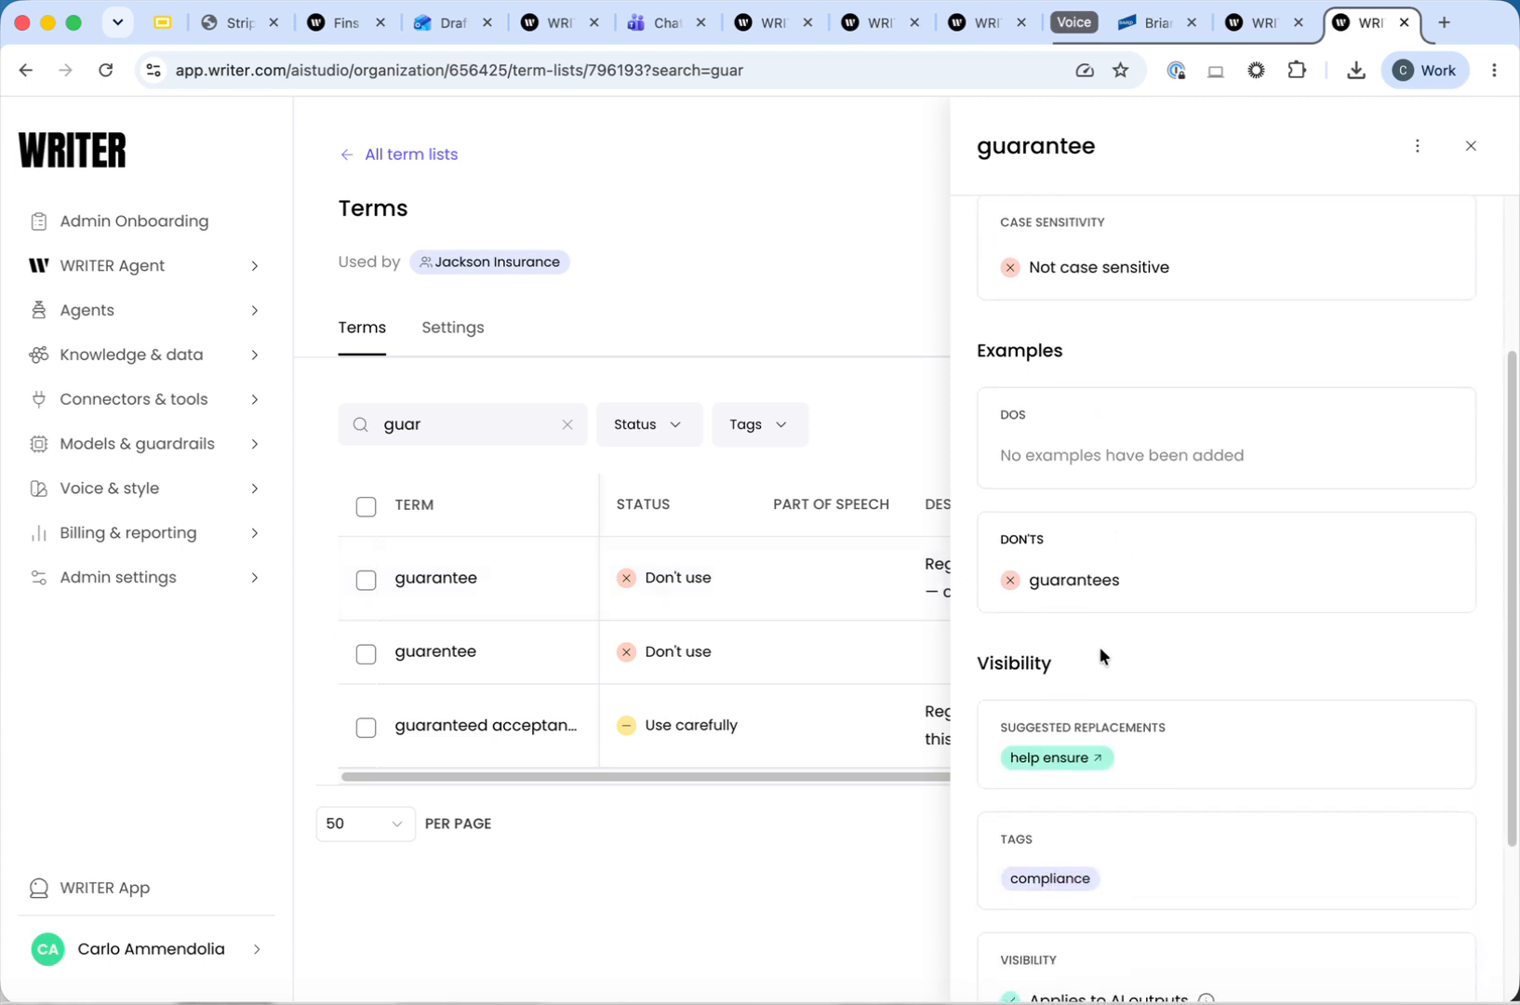
scroll(1119, 662, down, 3)
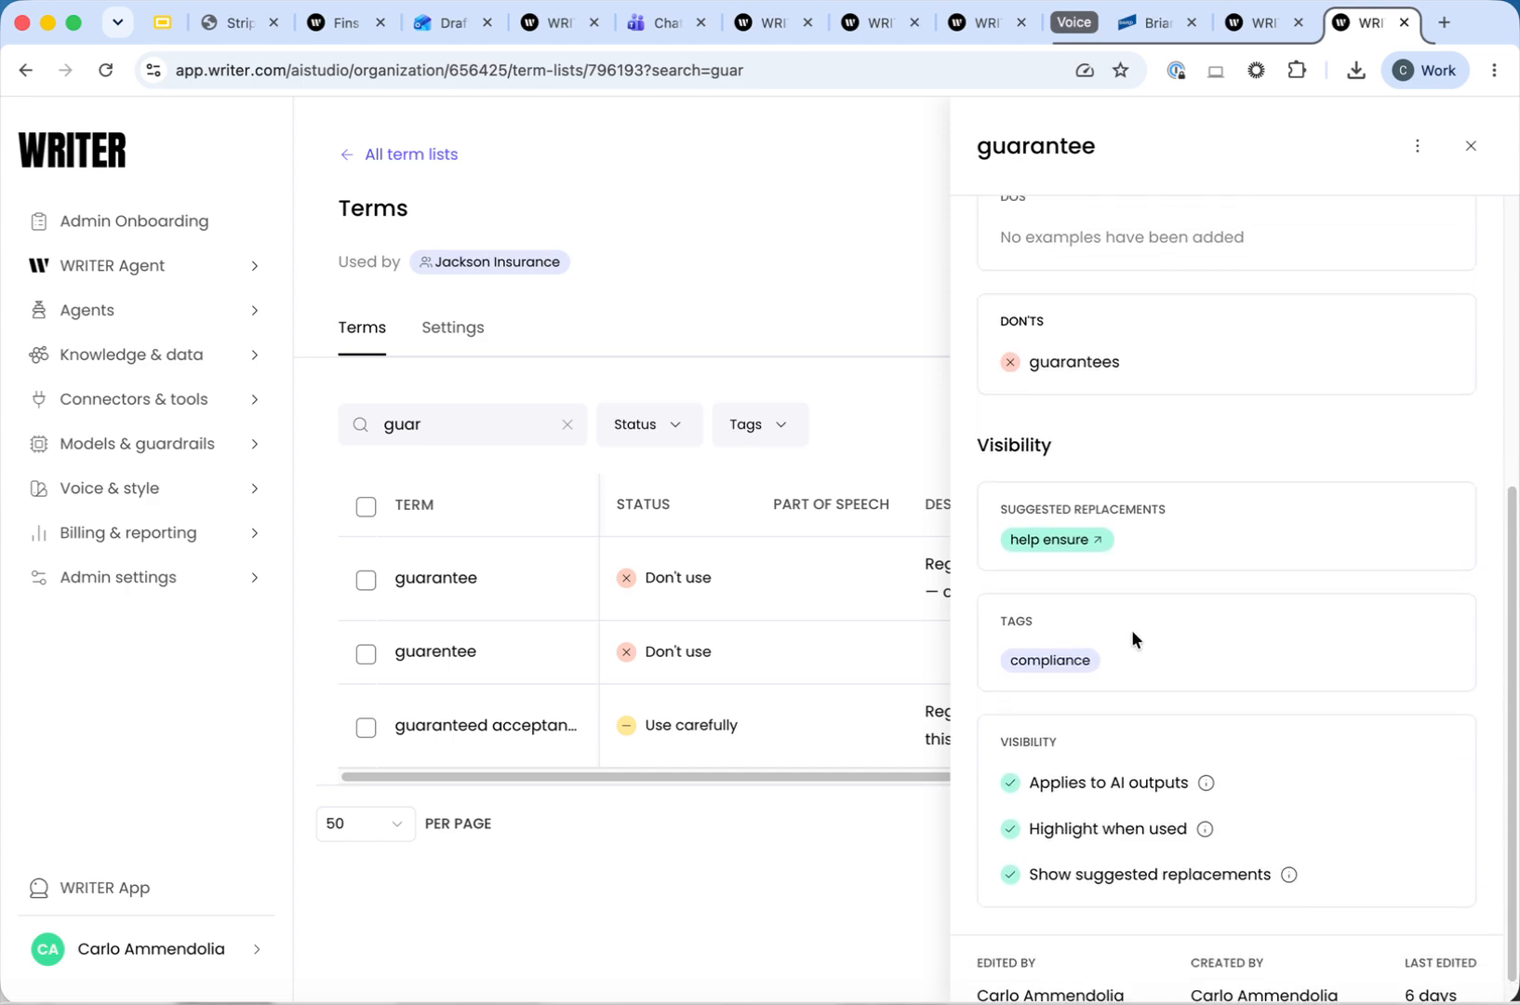
scroll(1133, 639, down, 1)
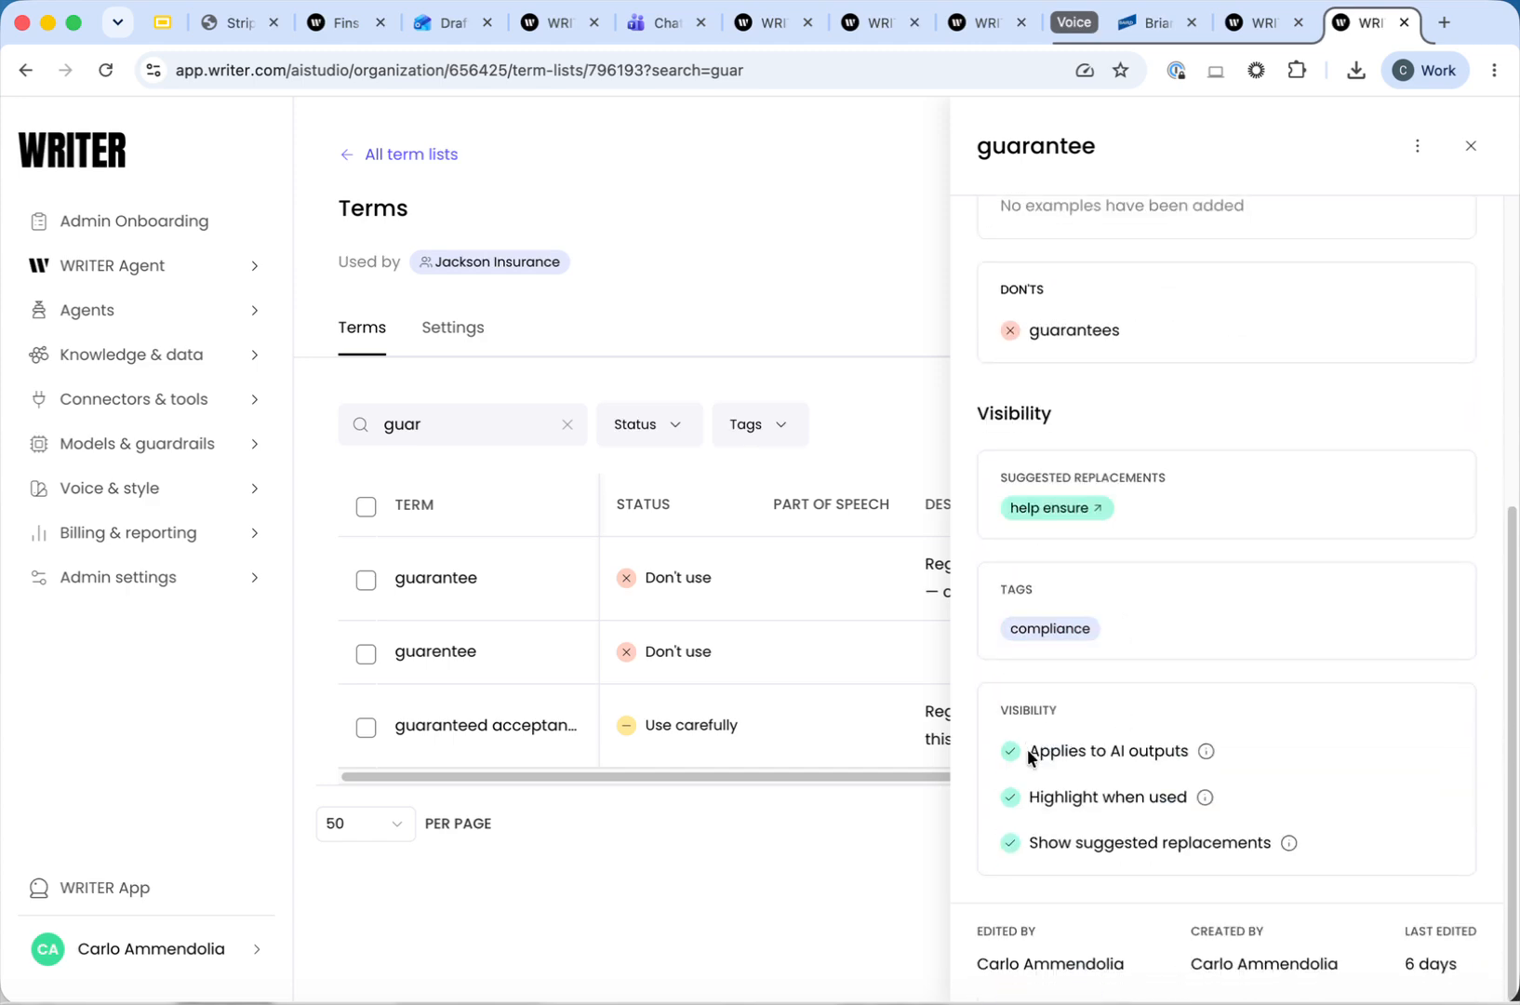
drag(1026, 750, 1268, 746)
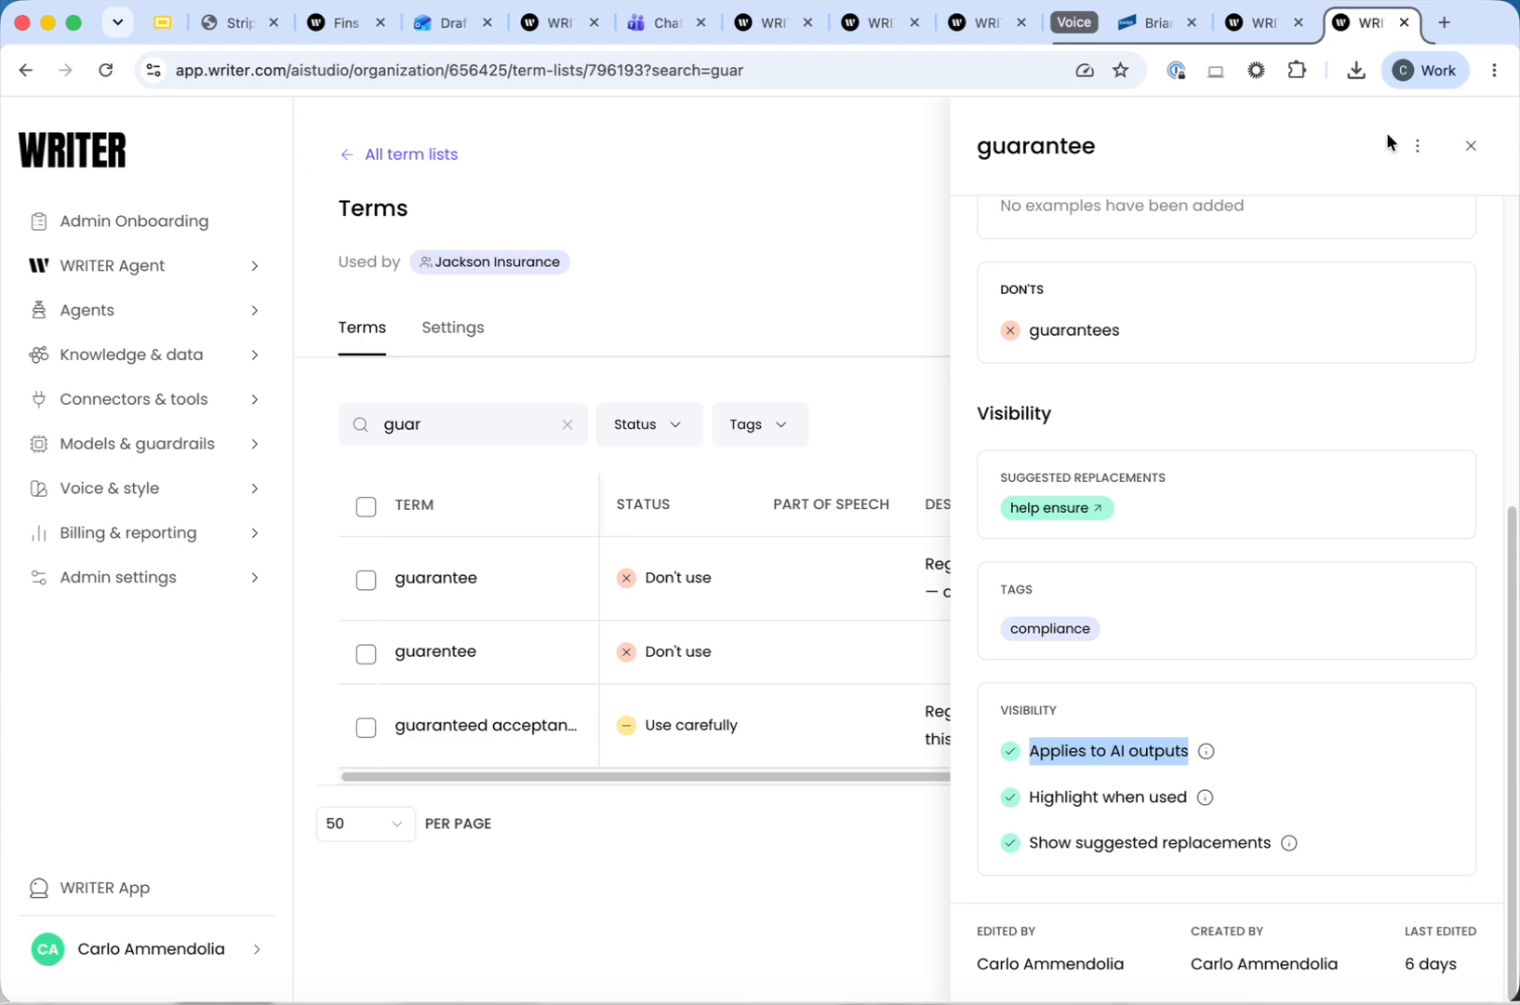
click(1472, 149)
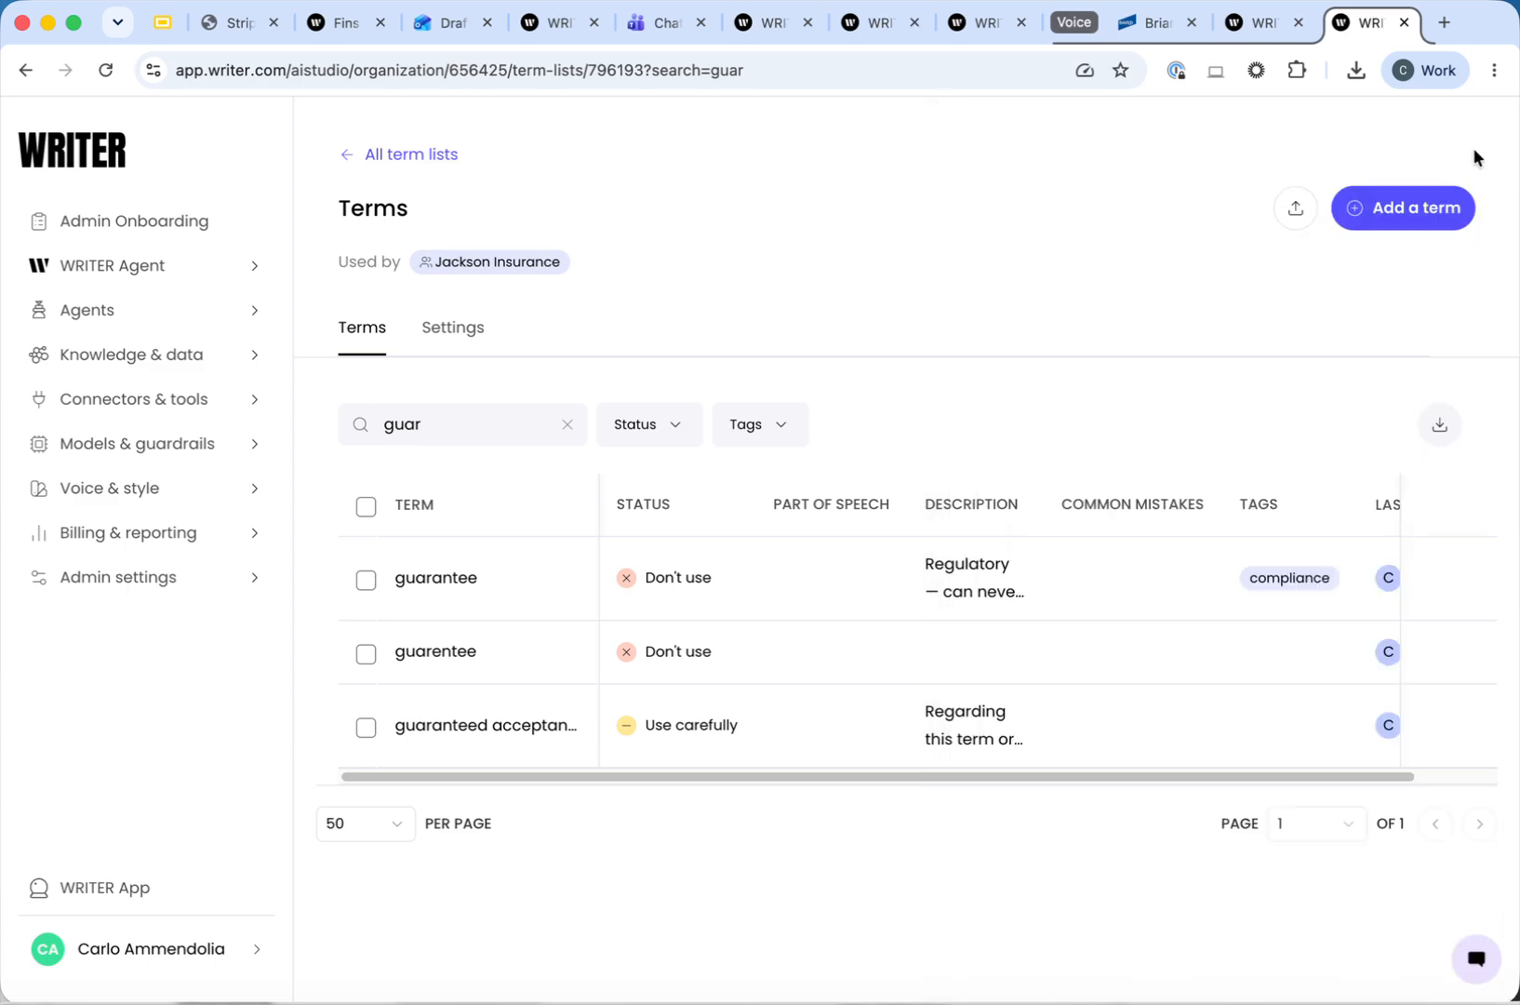
- Leave the voice editor without saving and open the Create a voice form to view its example requirements
key(ctrl+shift+Tab)
click(1258, 151)
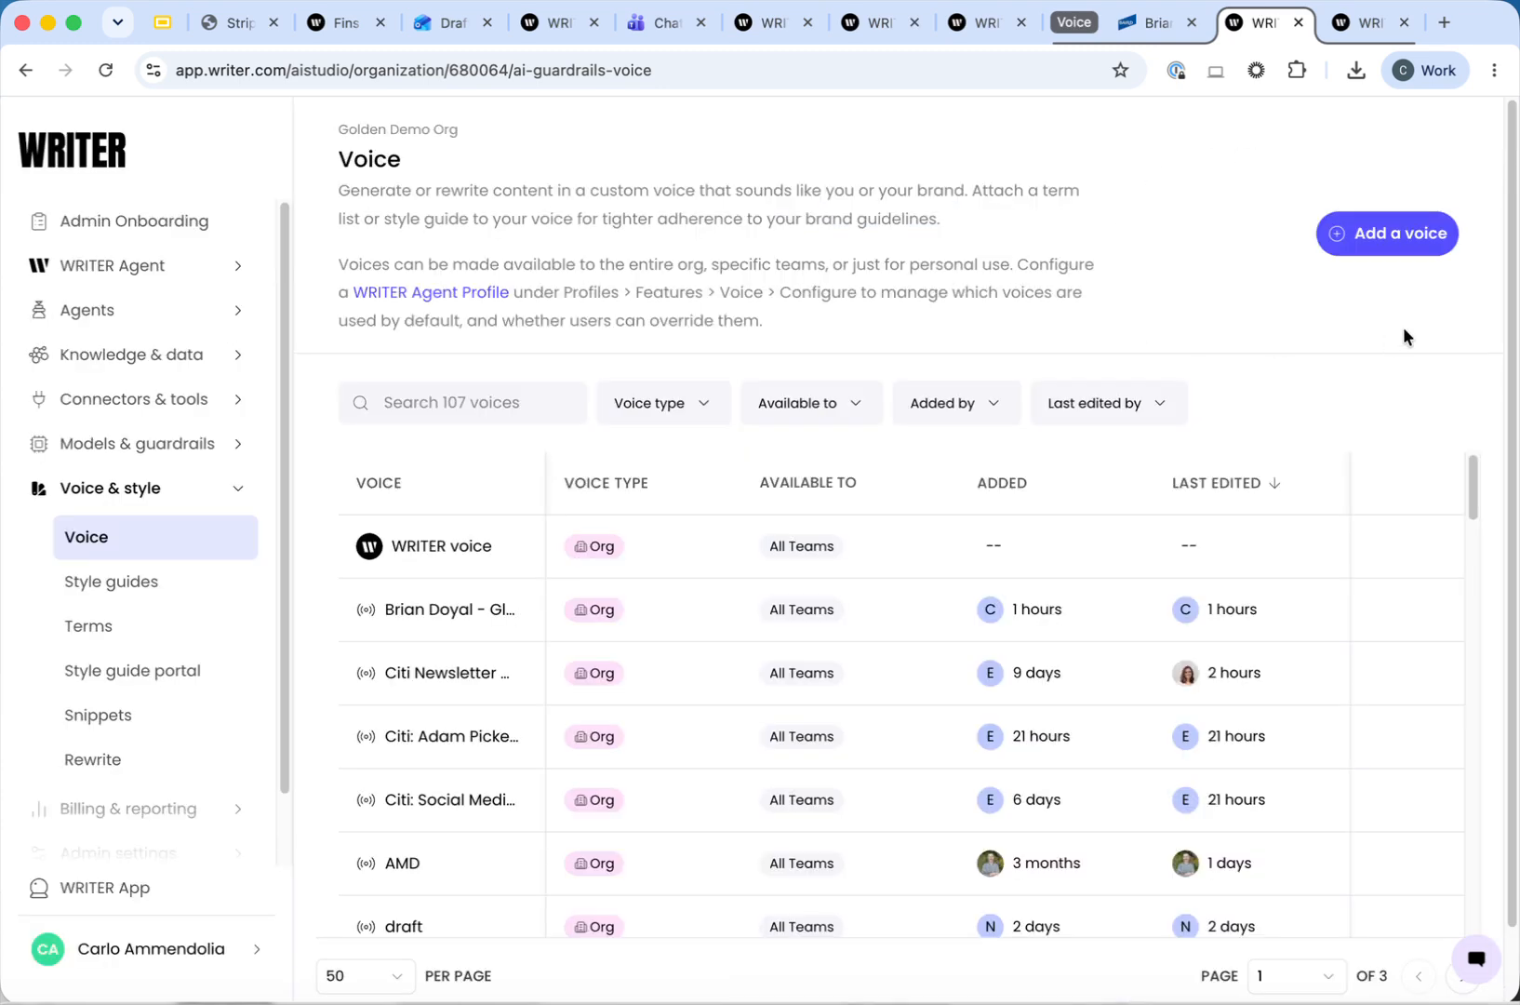
click(1392, 244)
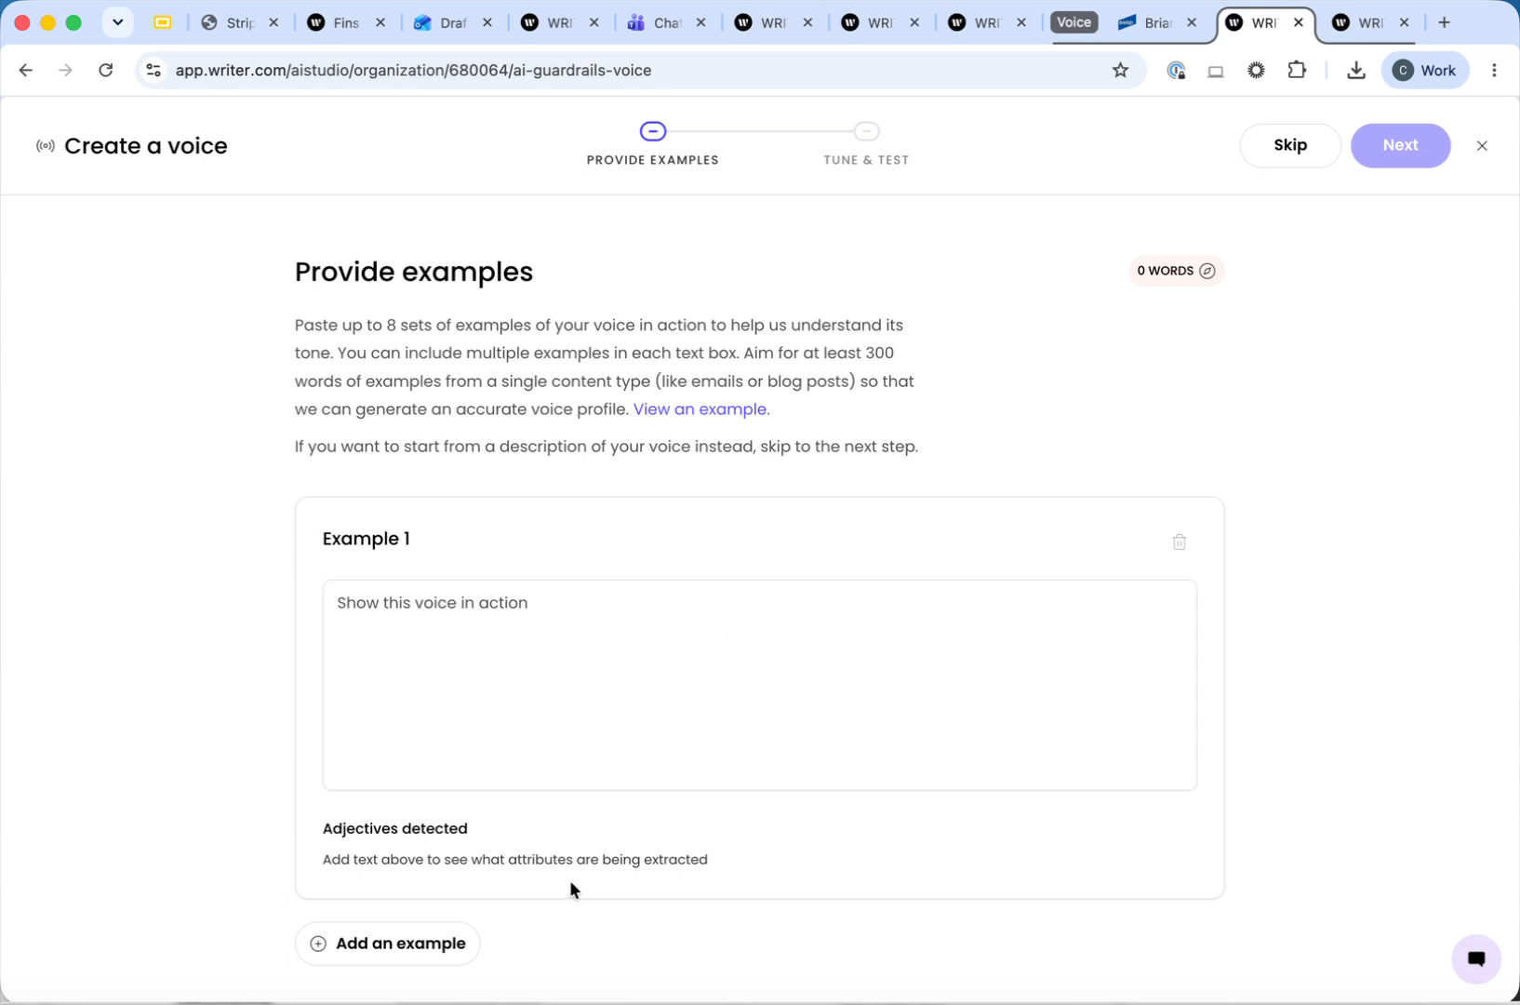
mouse_move(1151, 275)
- Go back to the Fins deal research playbook and cancel its run form to return to the editor
click(341, 28)
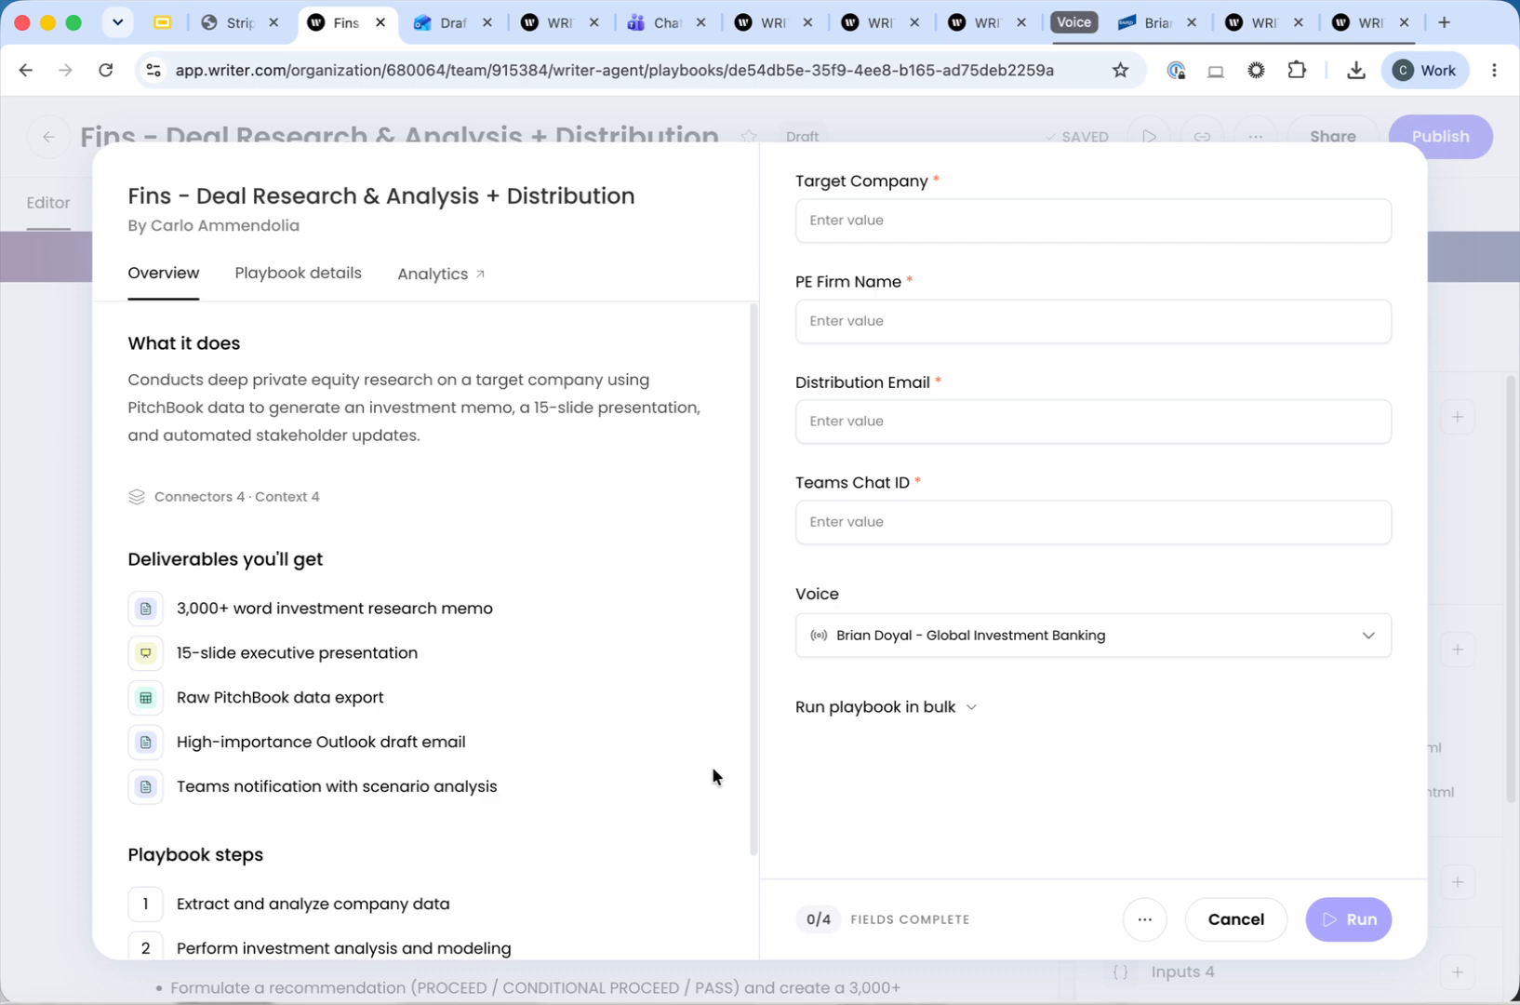
click(1241, 925)
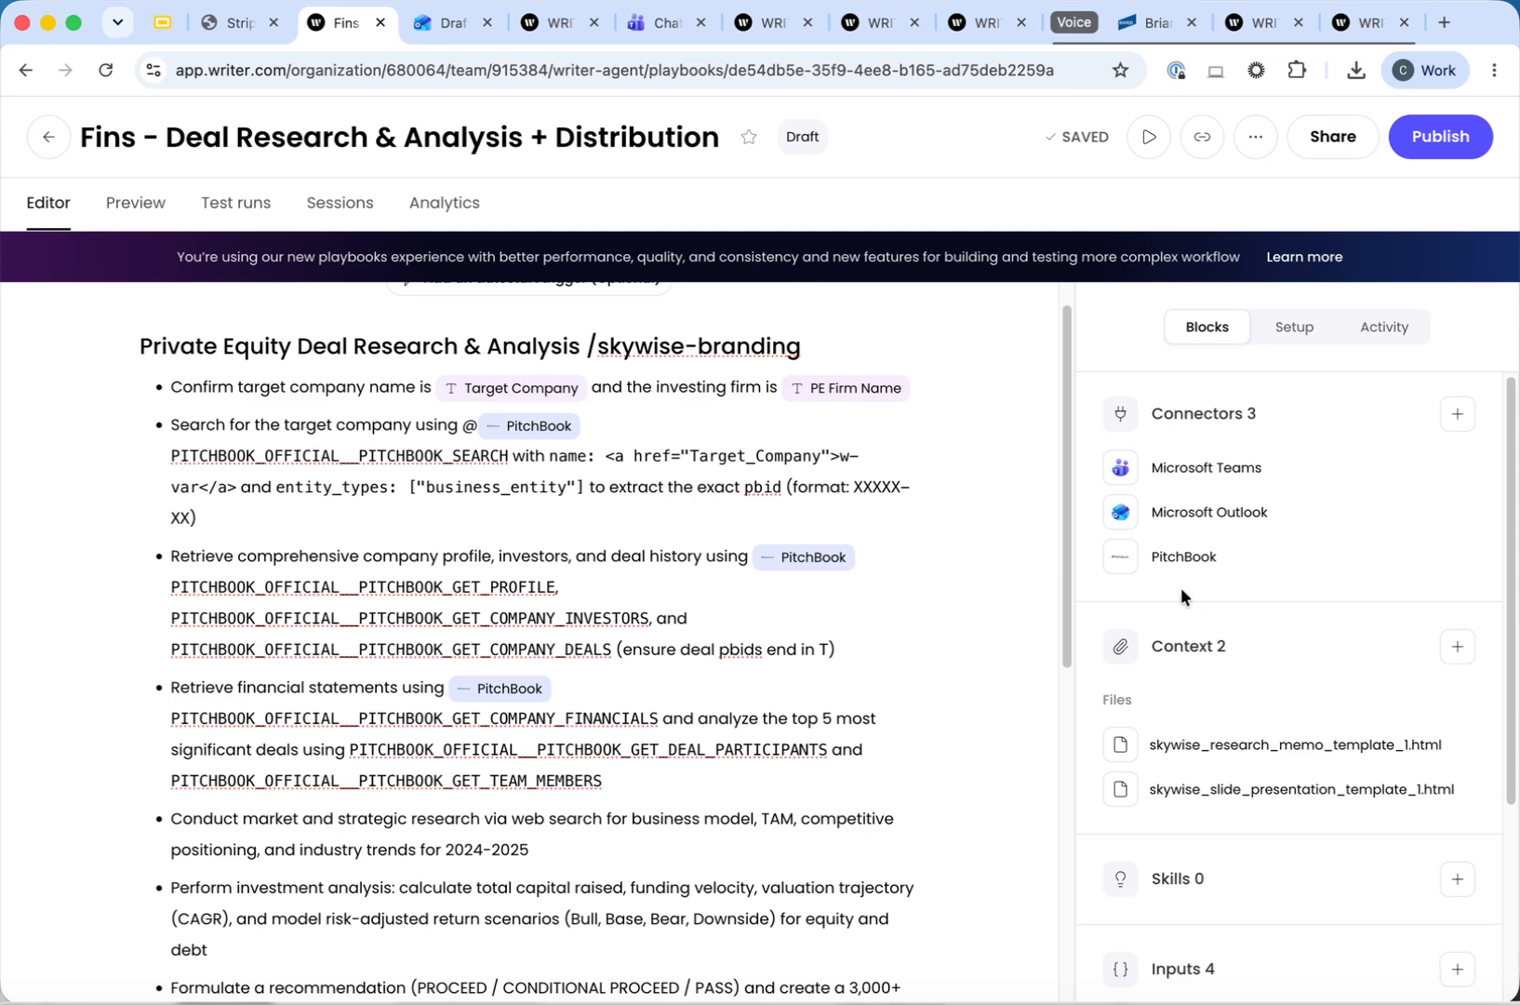
- Review the playbook's connectors and context files, and open its setup with the voice options
scroll(1178, 594, down, 3)
scroll(1276, 662, up, 3)
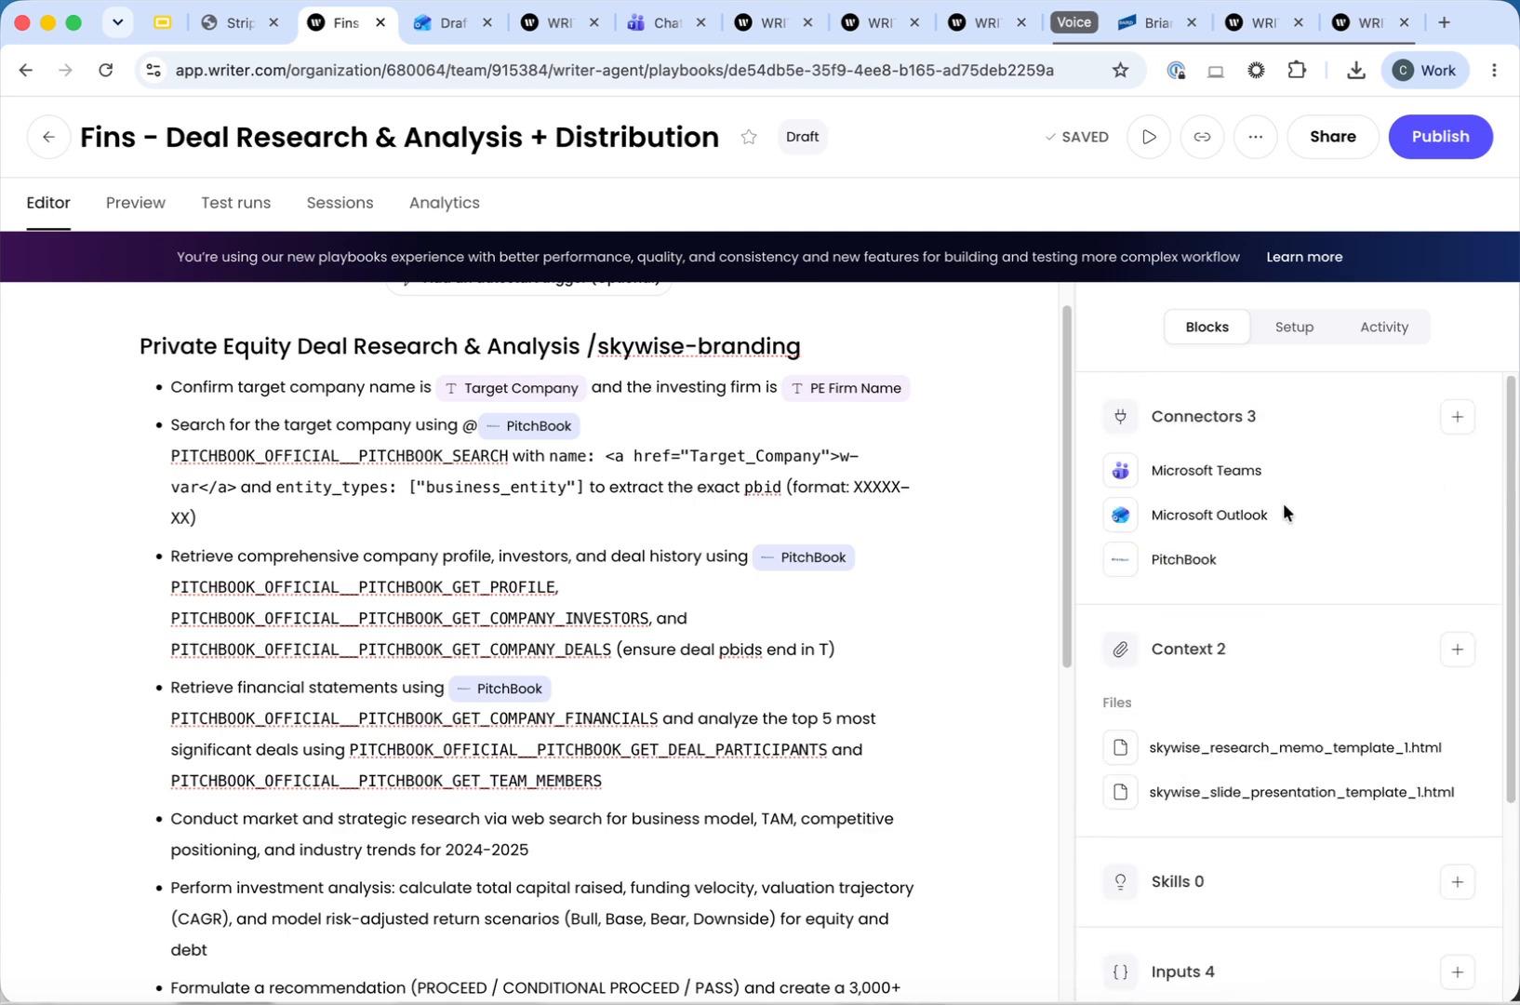
click(1297, 341)
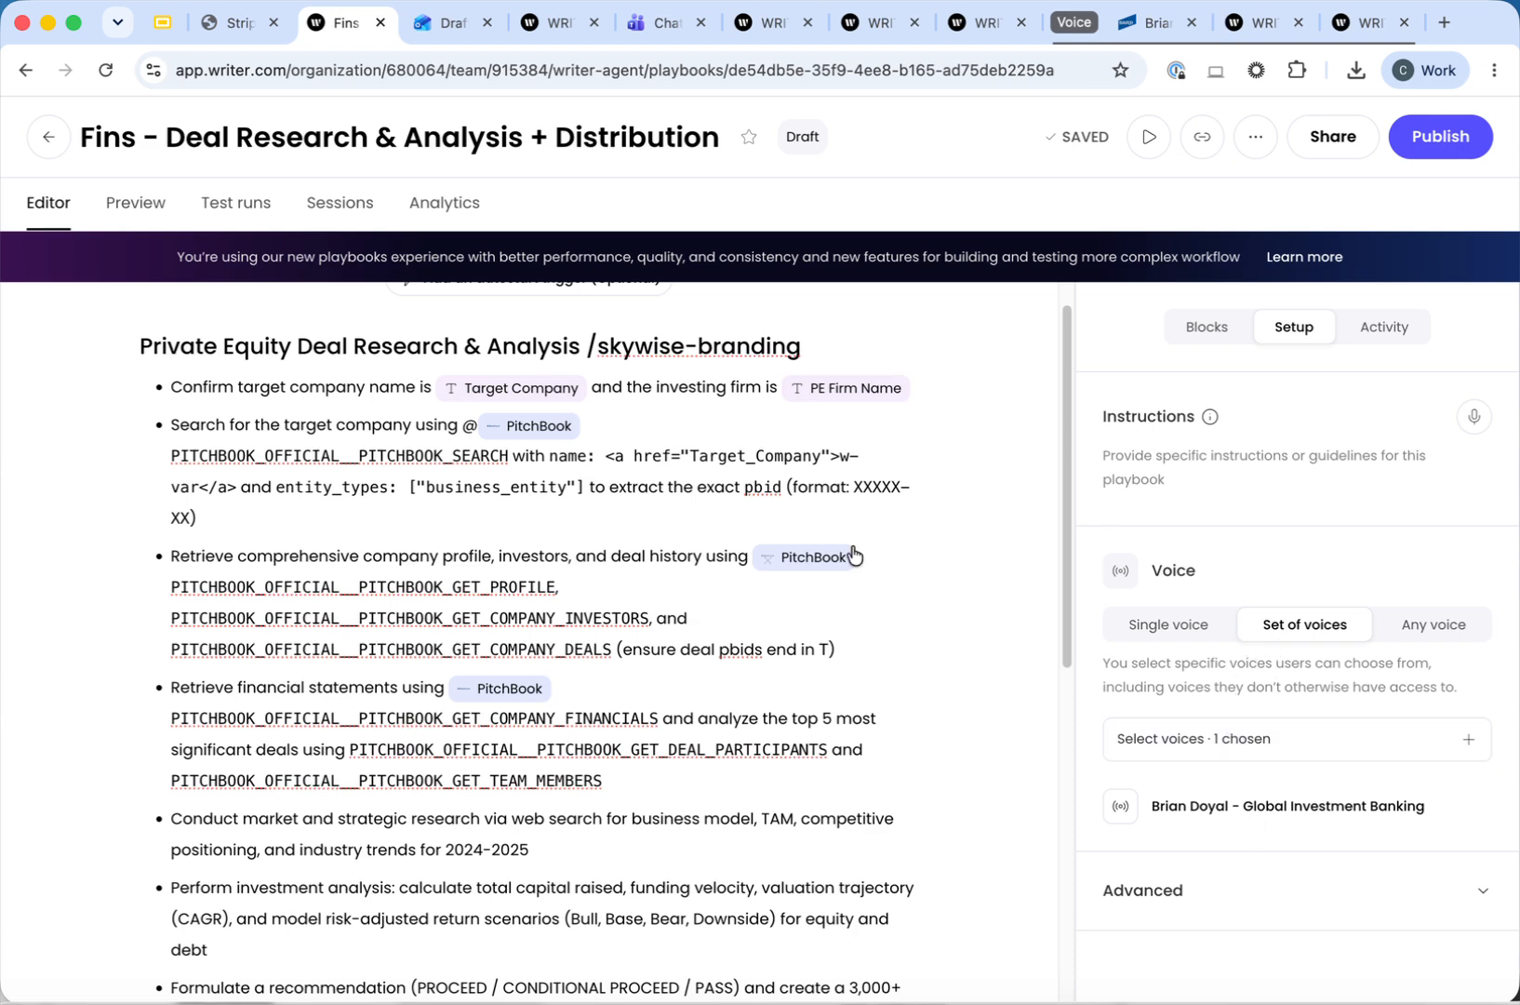
- Examine the Microsoft Outlook events available as an event-based autostart trigger for the playbook, and cancel the trigger creation
scroll(961, 569, up, 1)
click(553, 318)
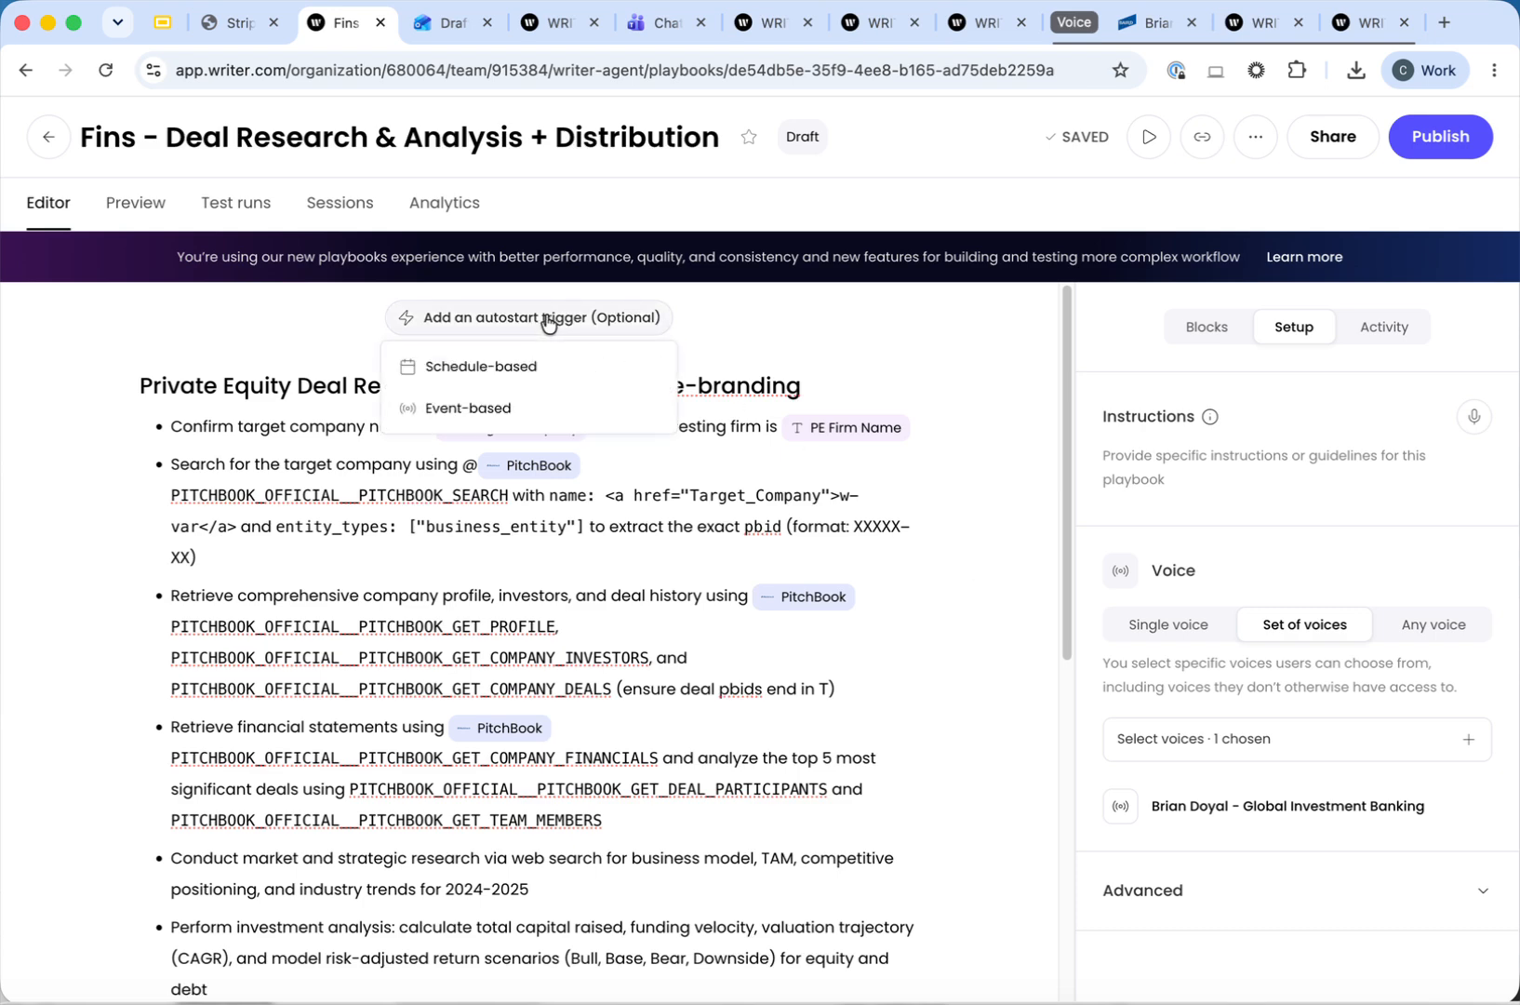
click(469, 407)
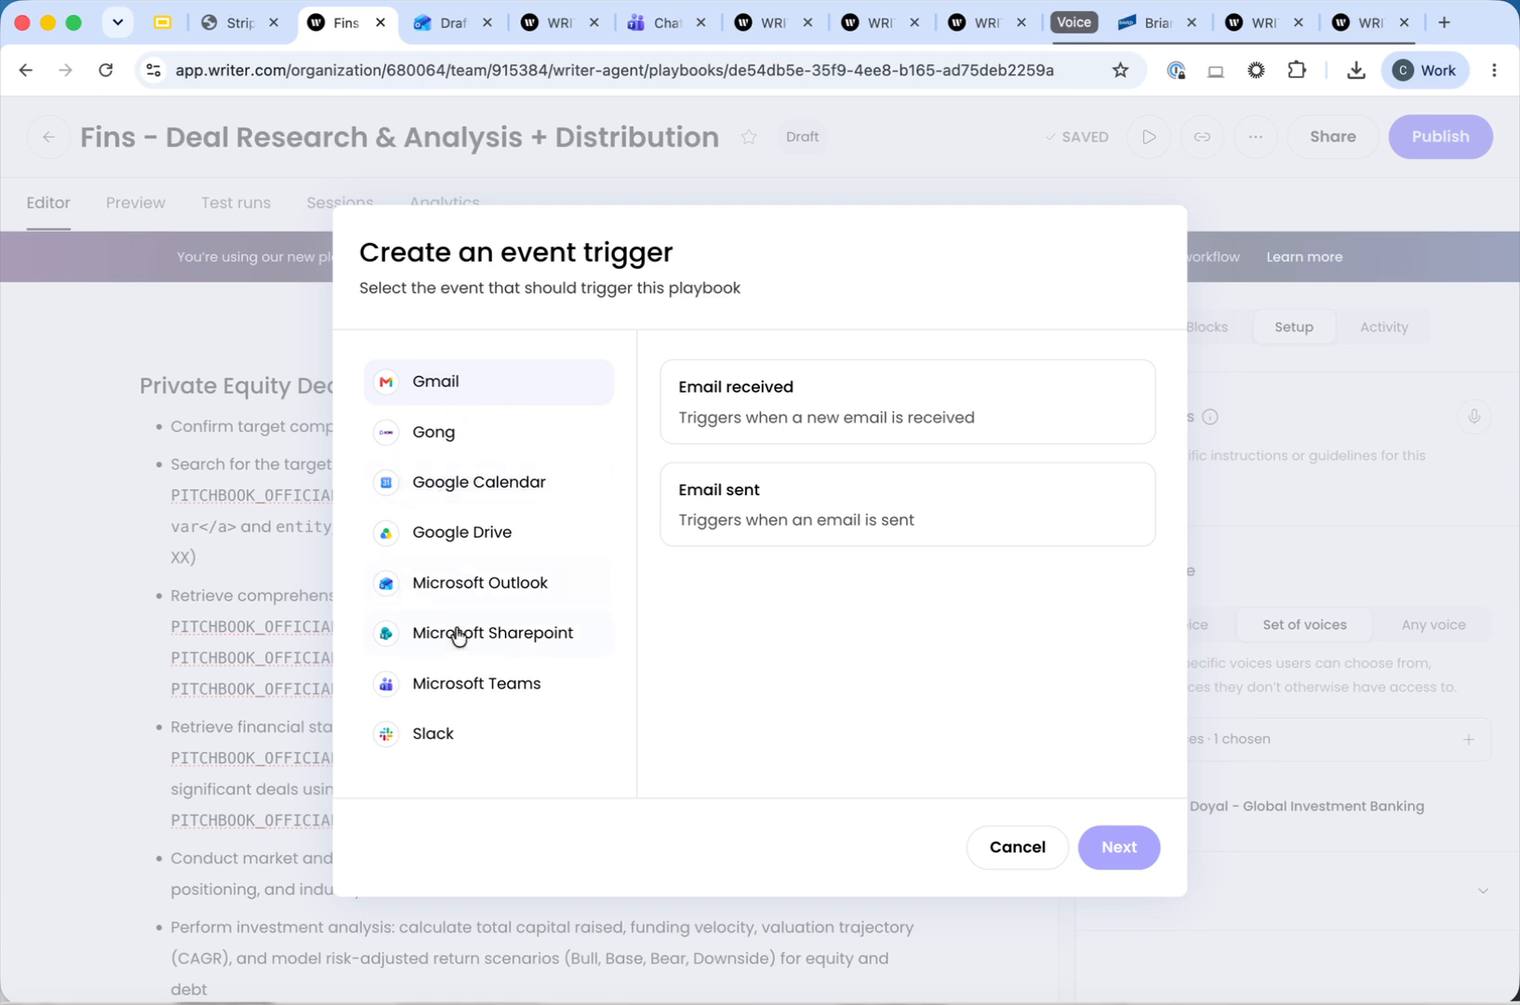
click(470, 585)
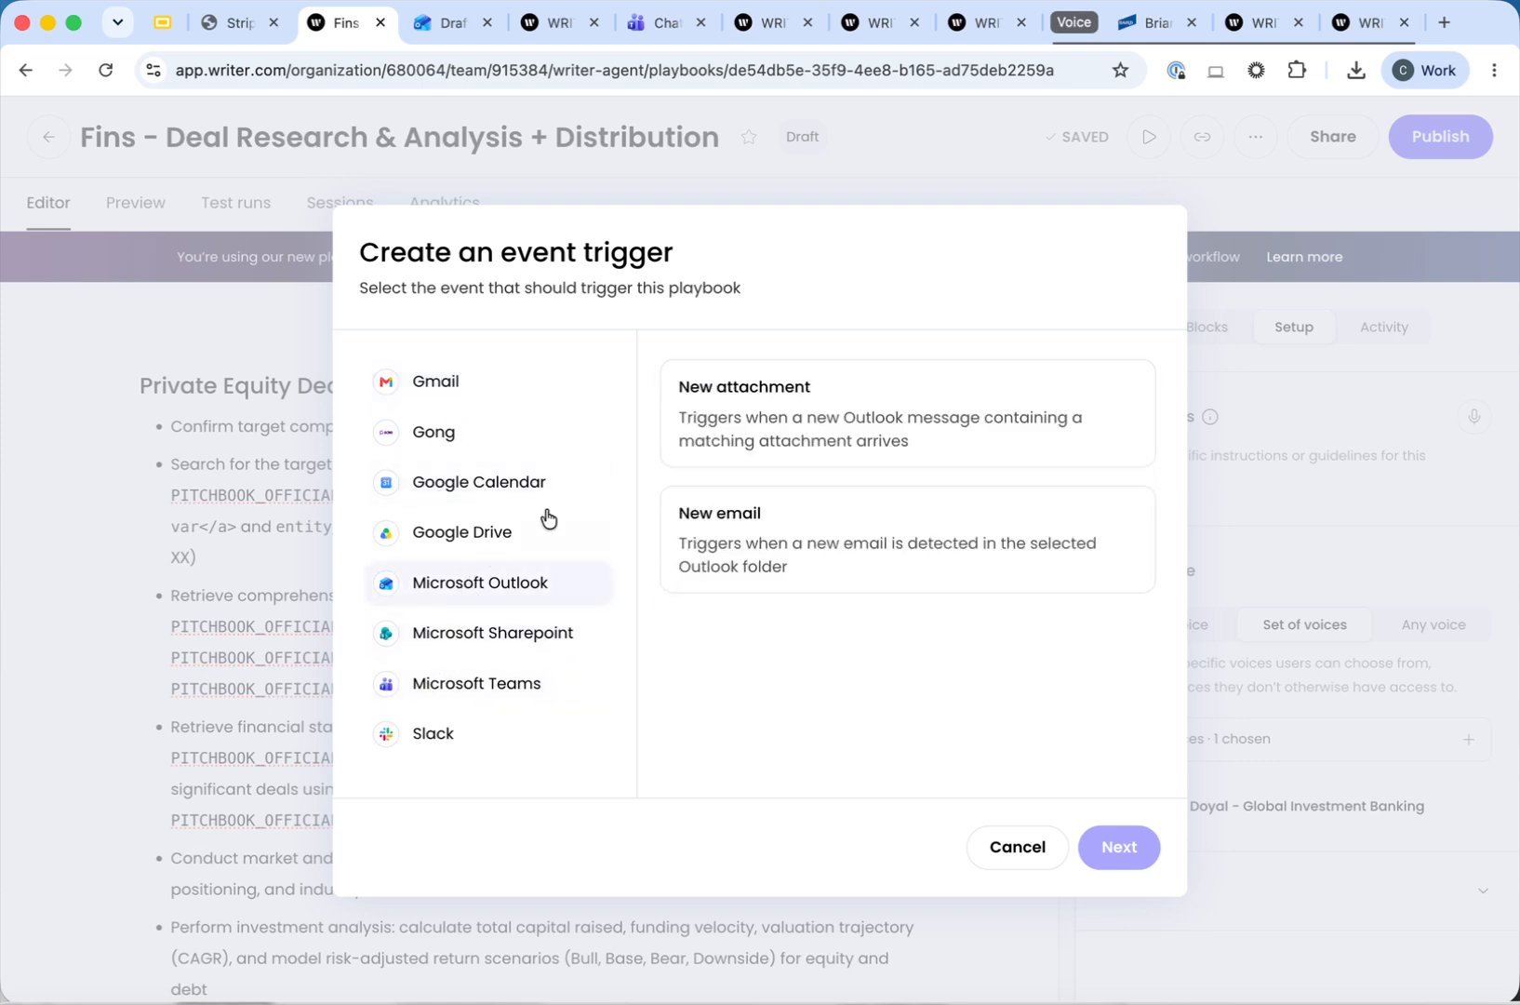
click(1018, 847)
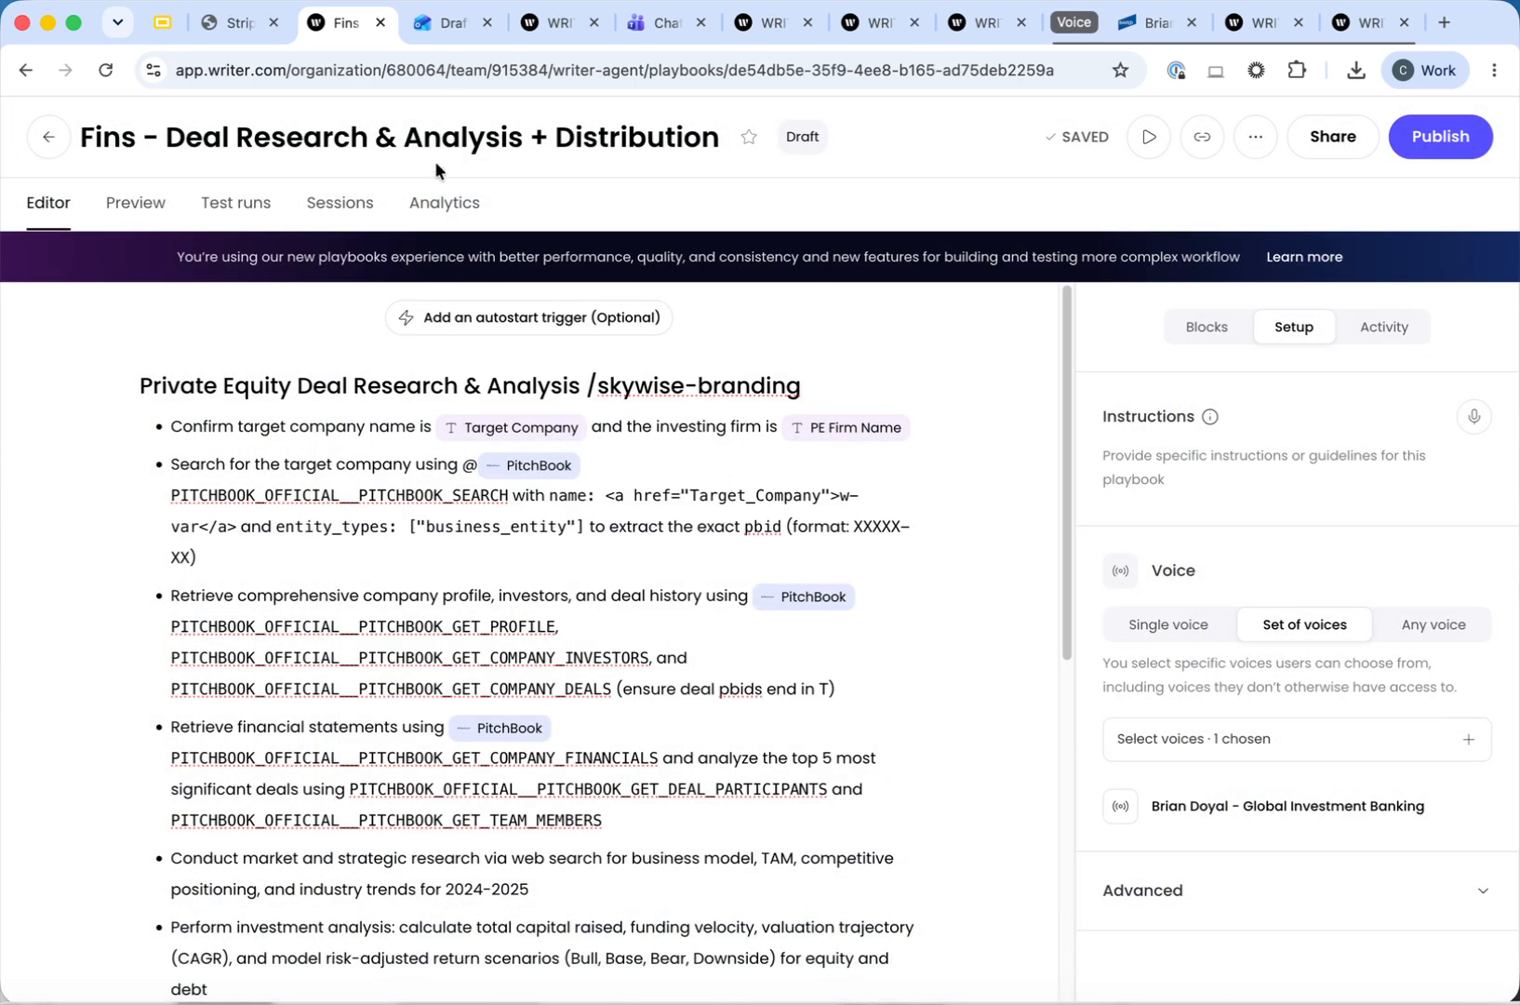
- Switch to the Stripe deal research draft in Outlook and review its recommendation, key findings, scenario analysis and deliverables
click(453, 24)
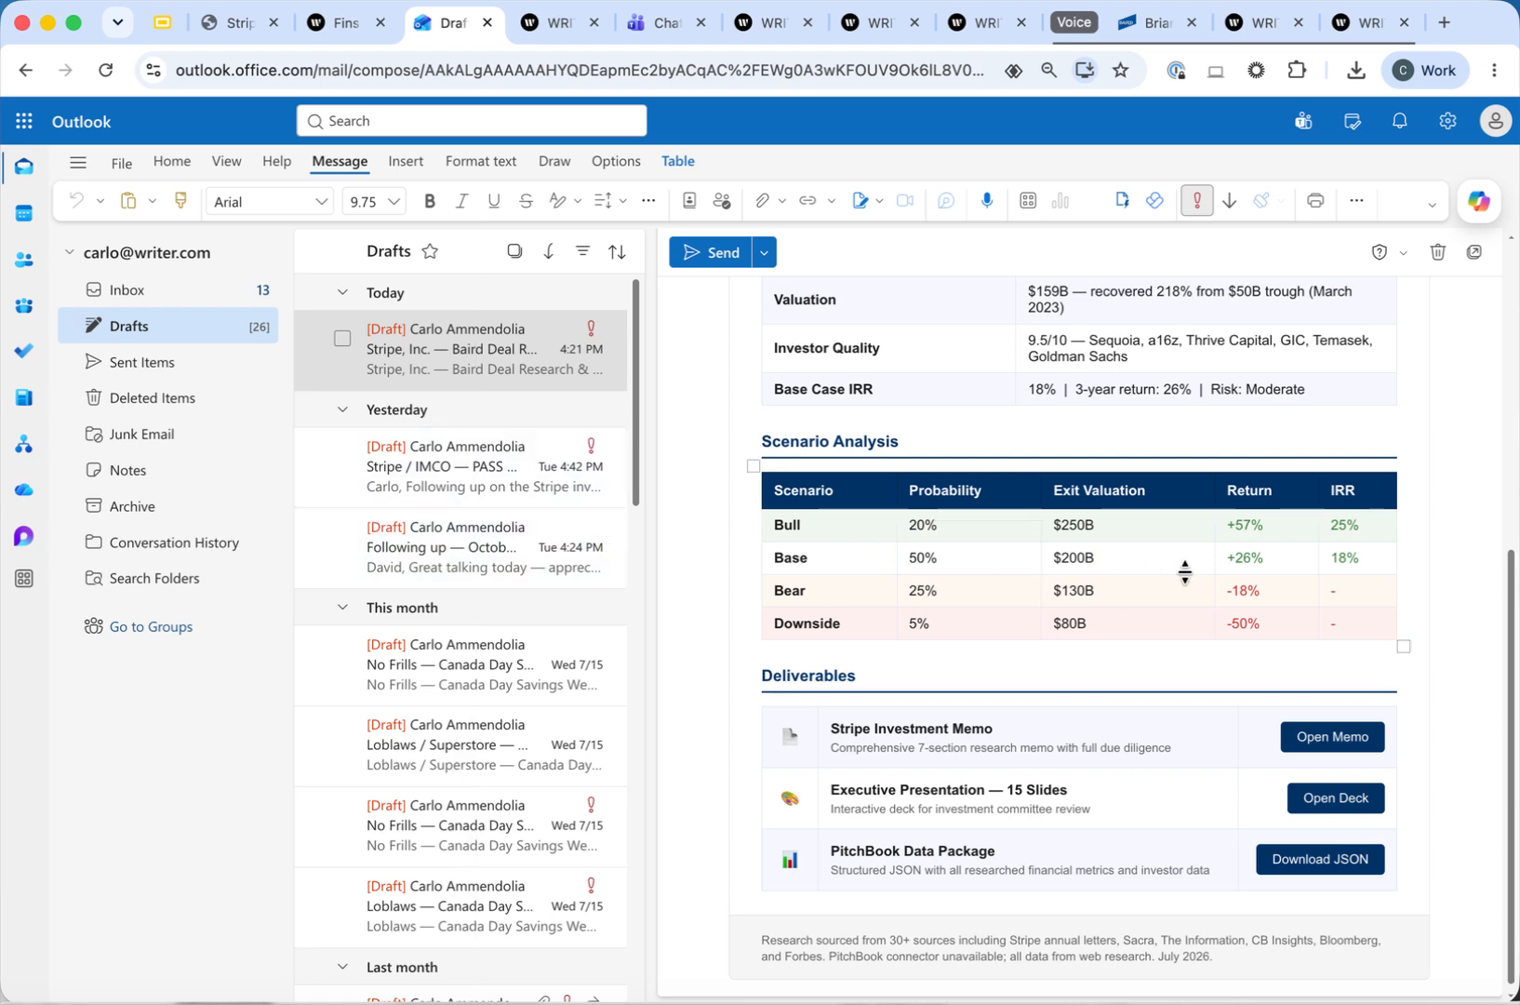
scroll(1189, 577, up, 6)
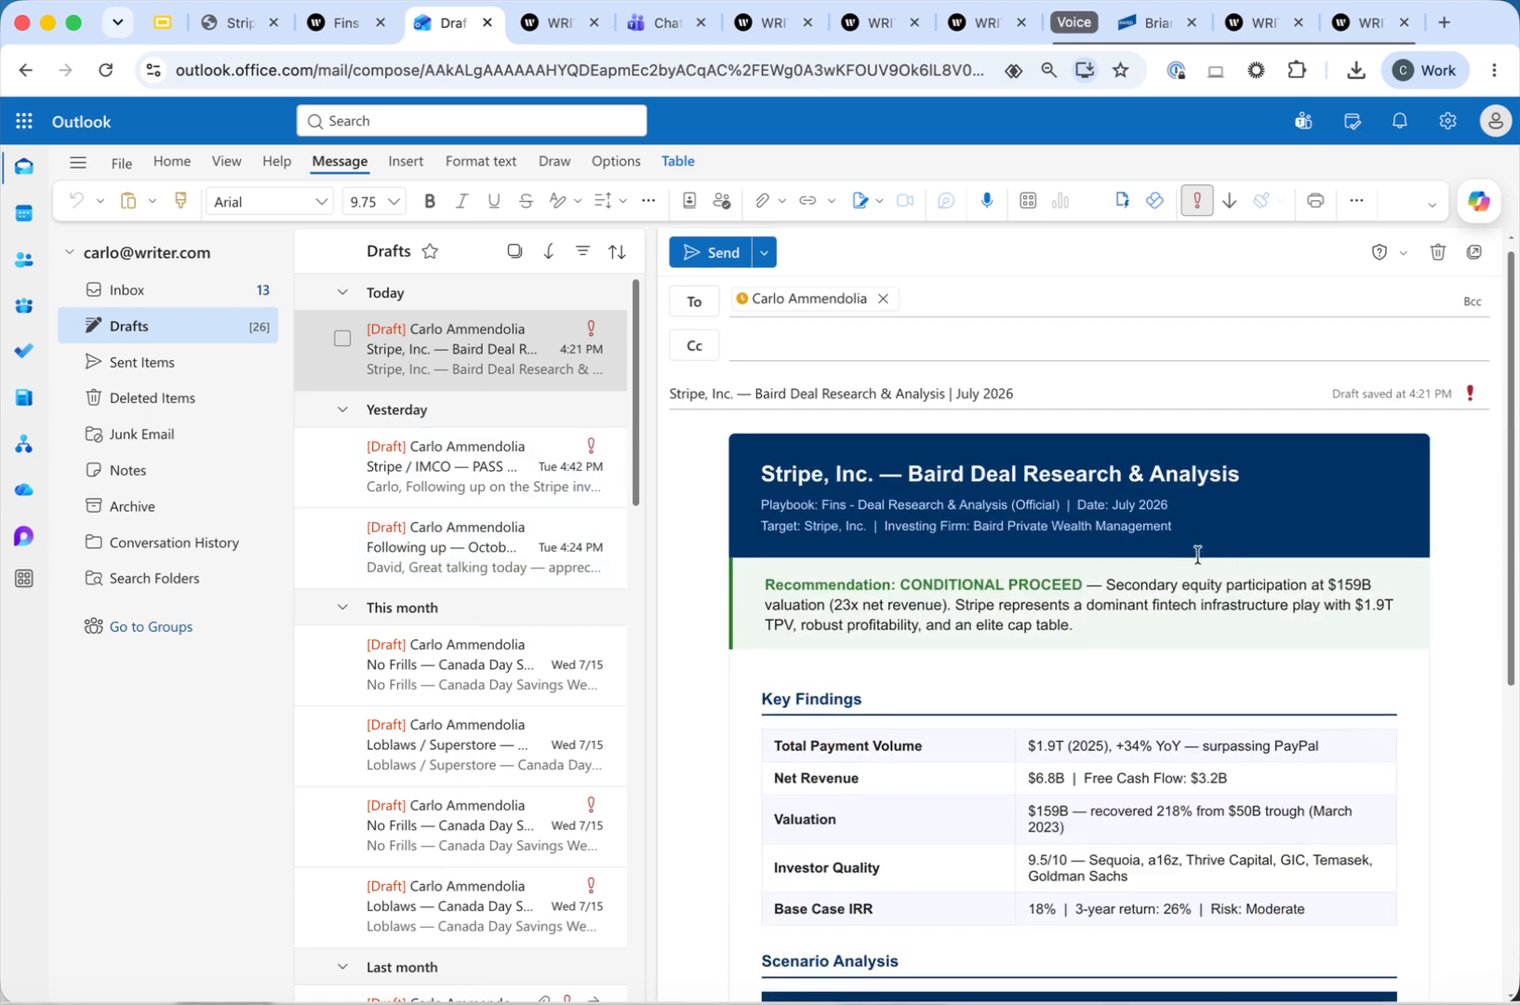
scroll(1202, 531, down, 3)
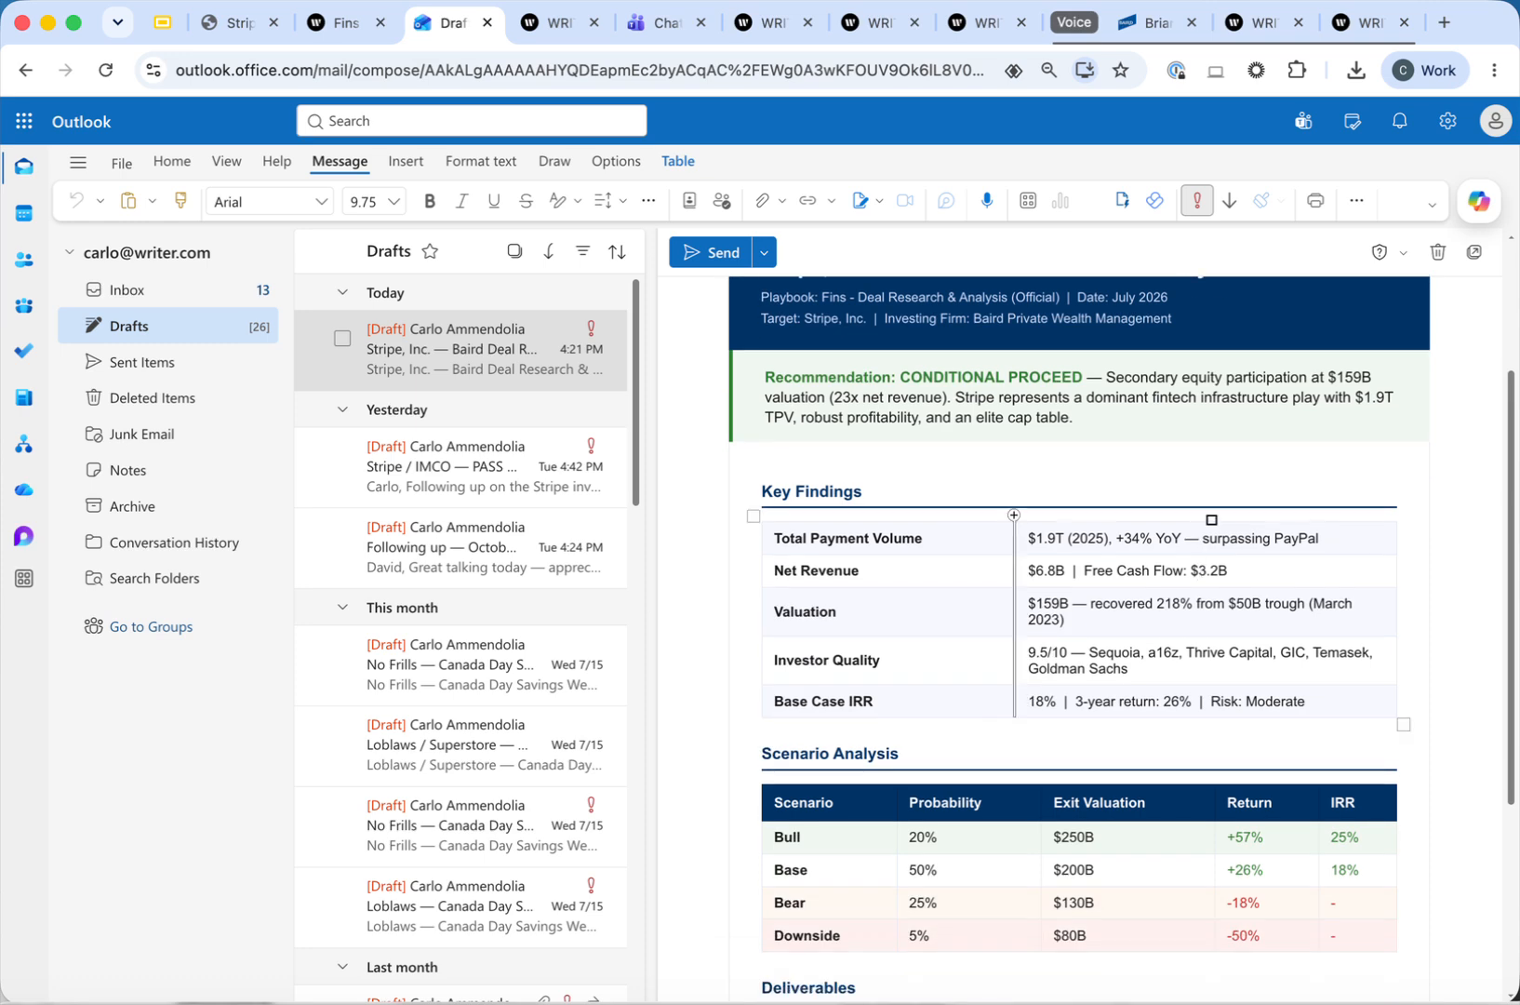
scroll(1073, 649, down, 4)
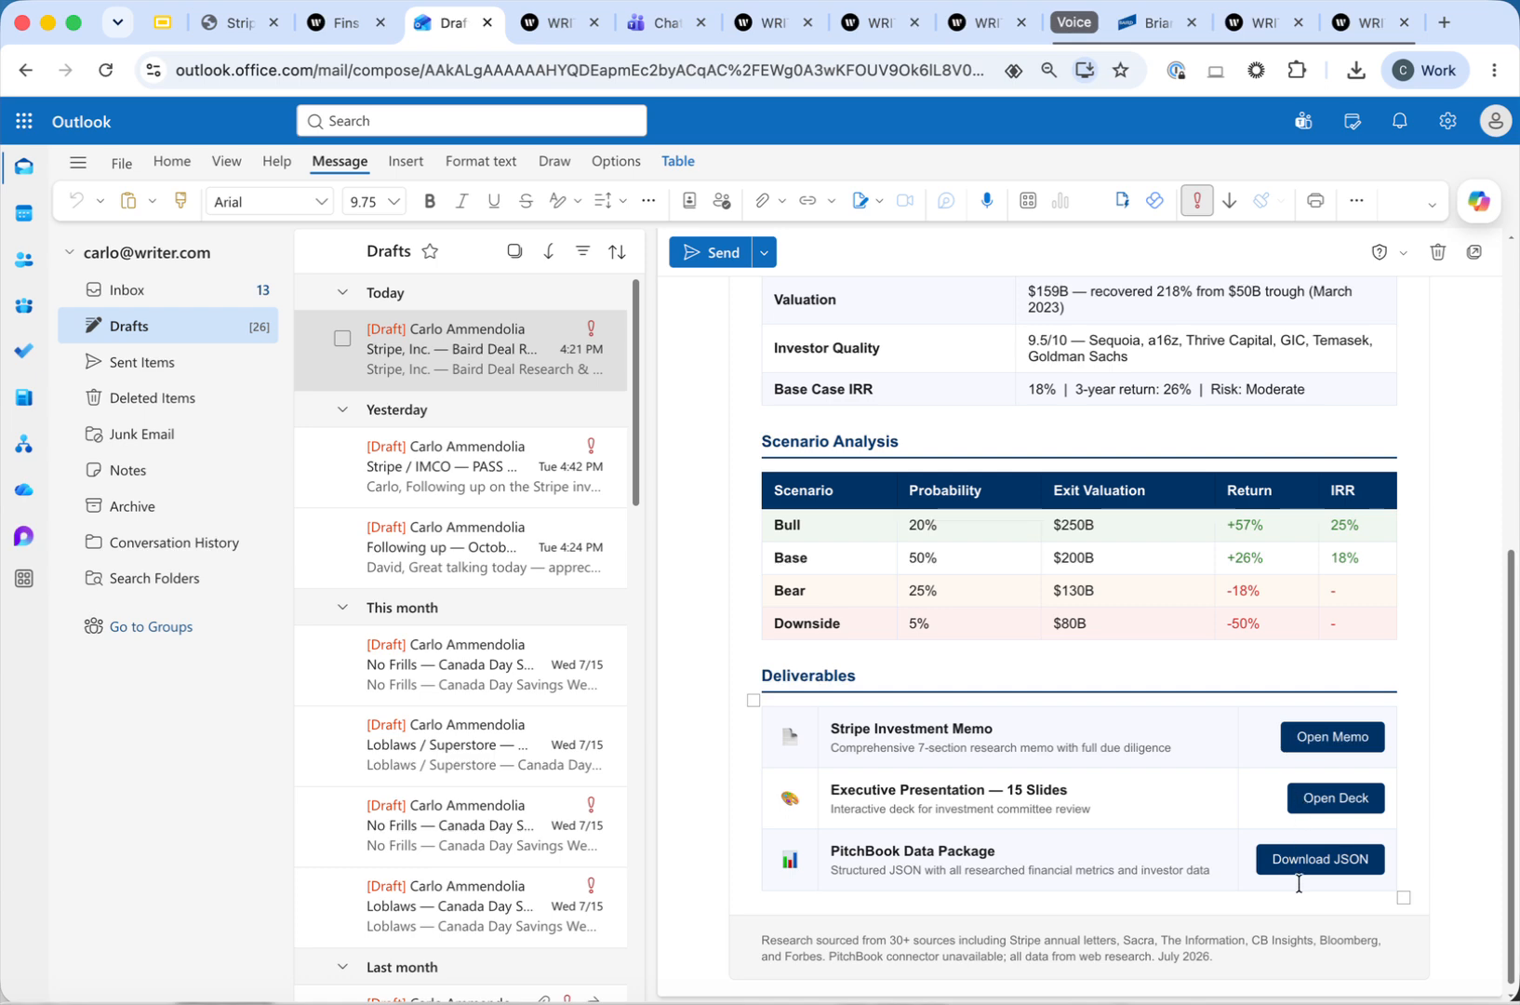
scroll(1188, 761, up, 6)
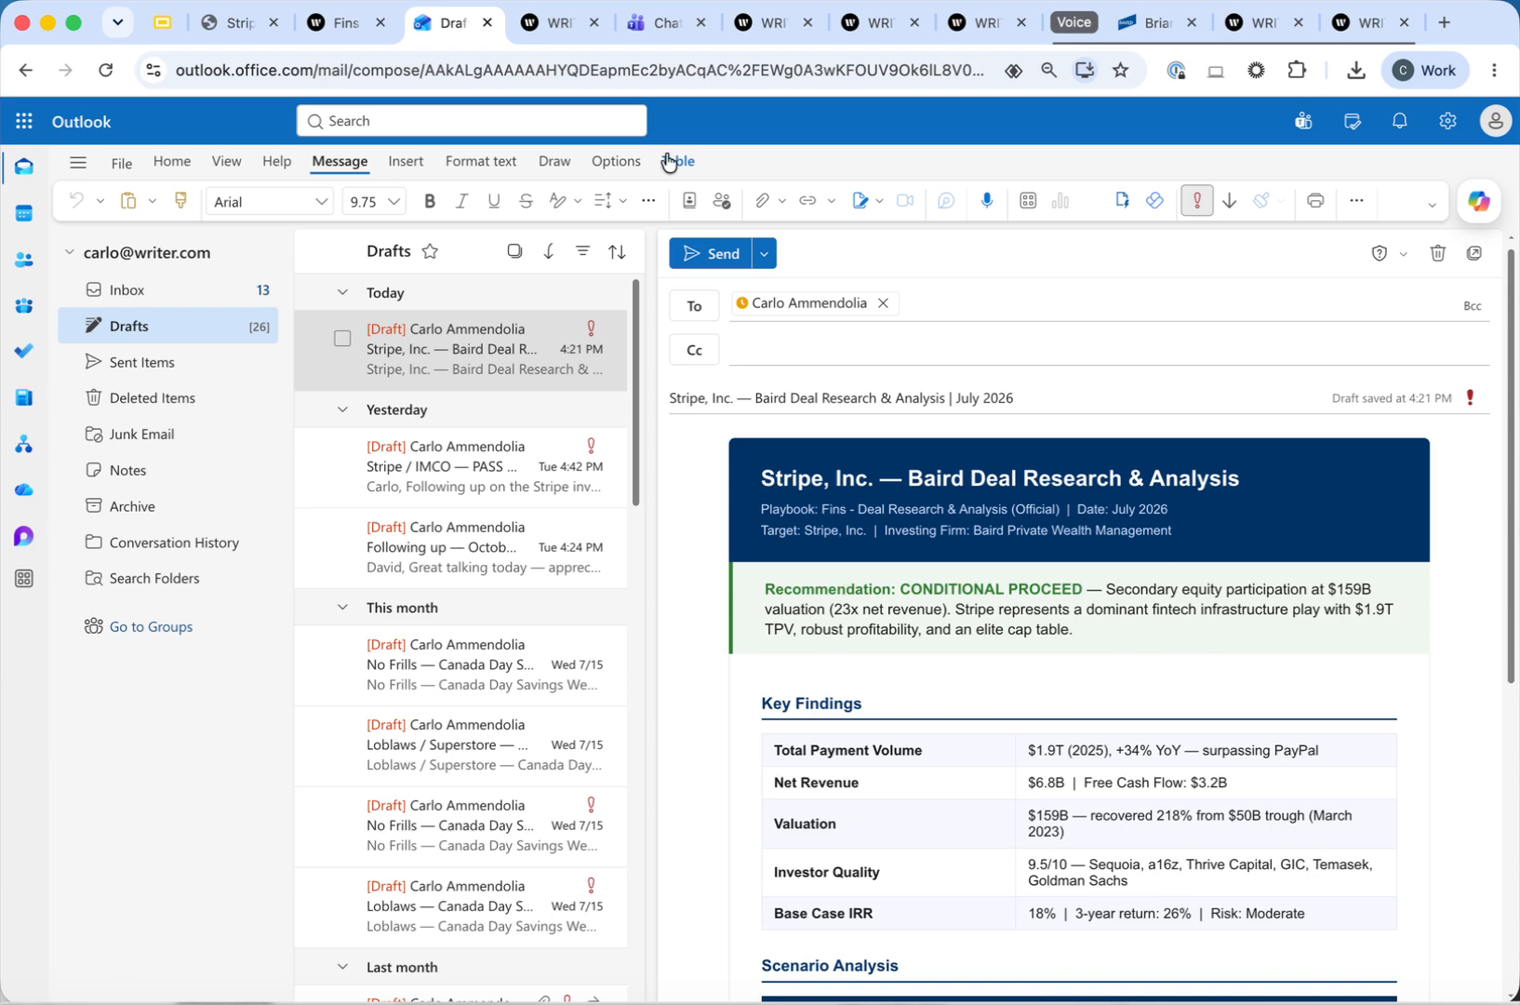
- Switch to the "Valuation threshold for conditional proceed" thread in WRITER, close its side panel and highlight the question about the PASS valuation
click(550, 31)
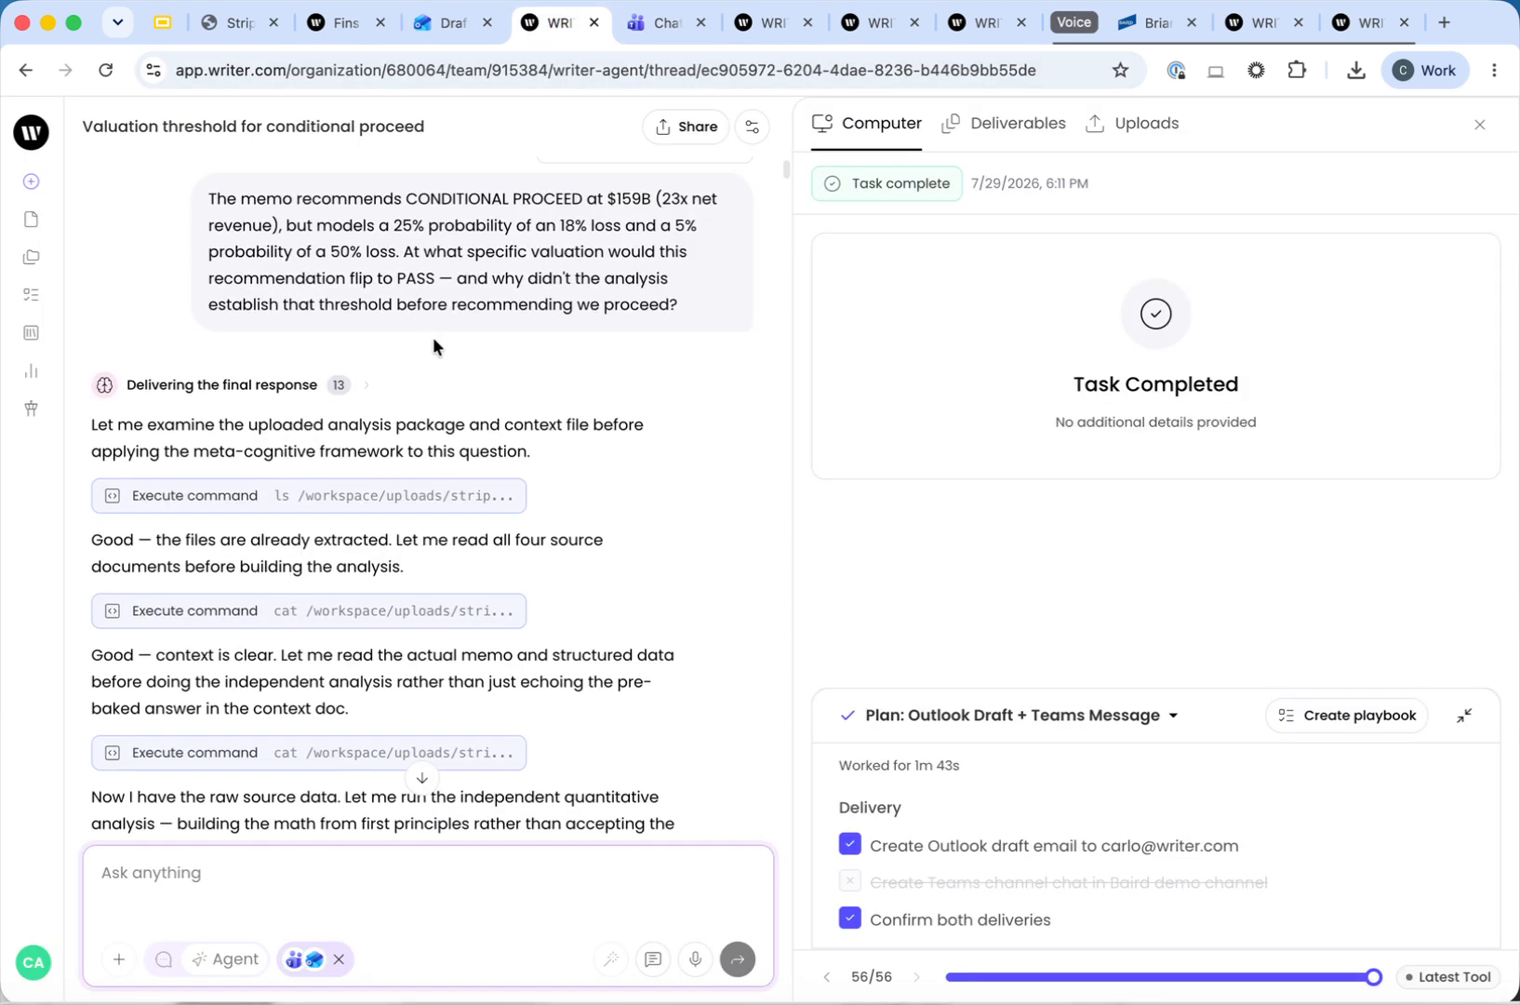
scroll(390, 316, up, 1)
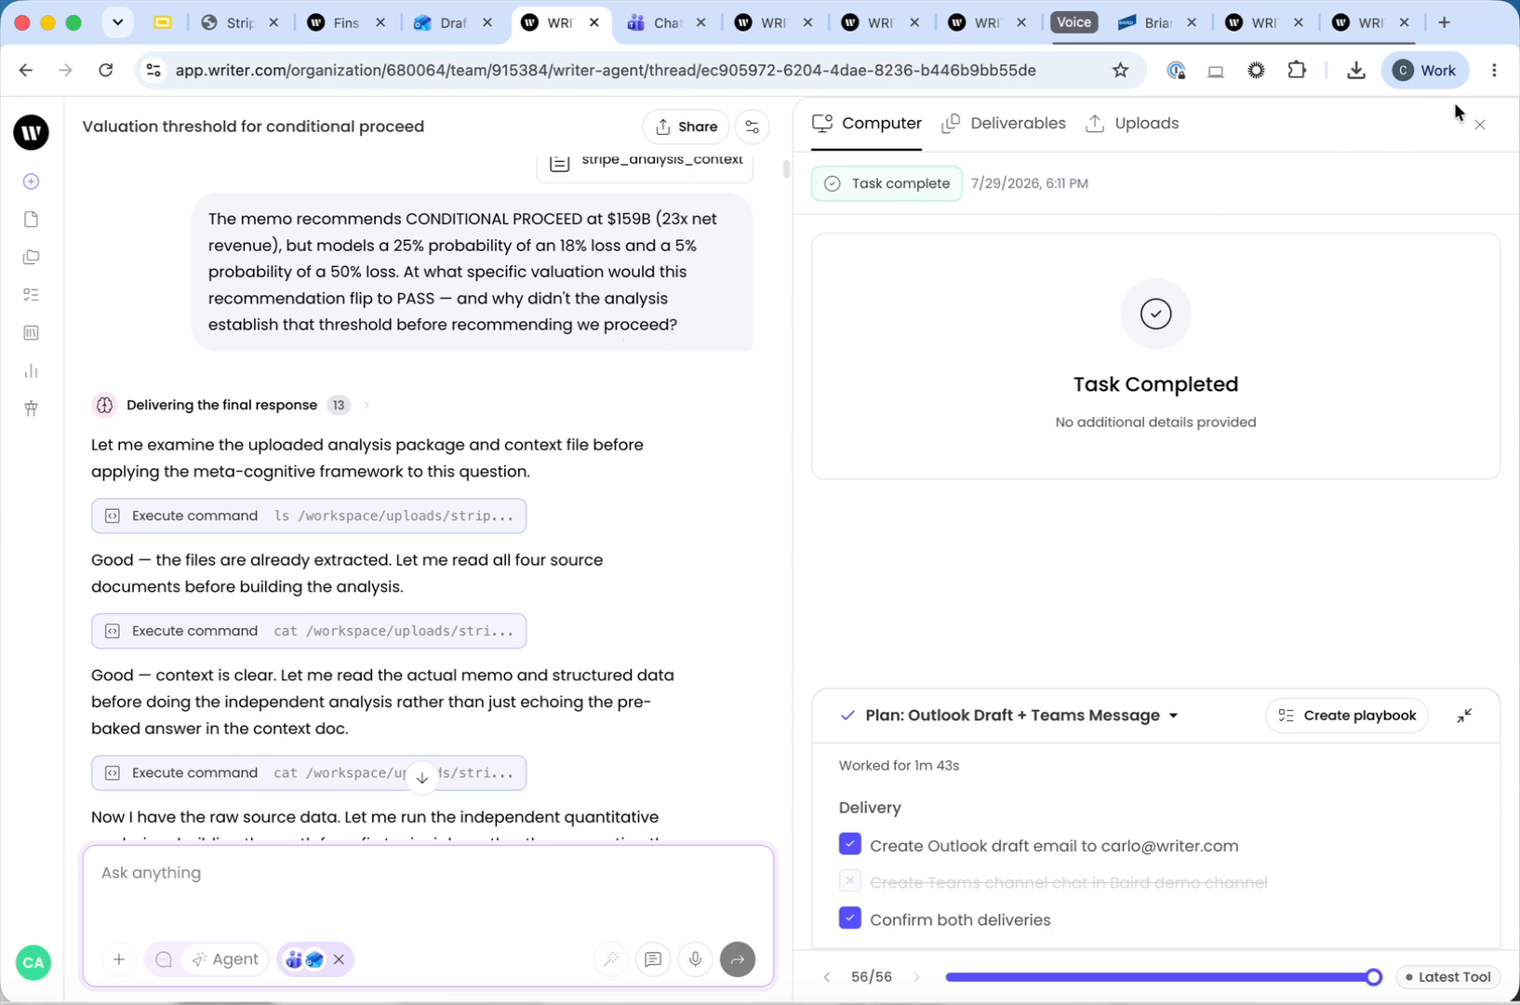
click(1480, 125)
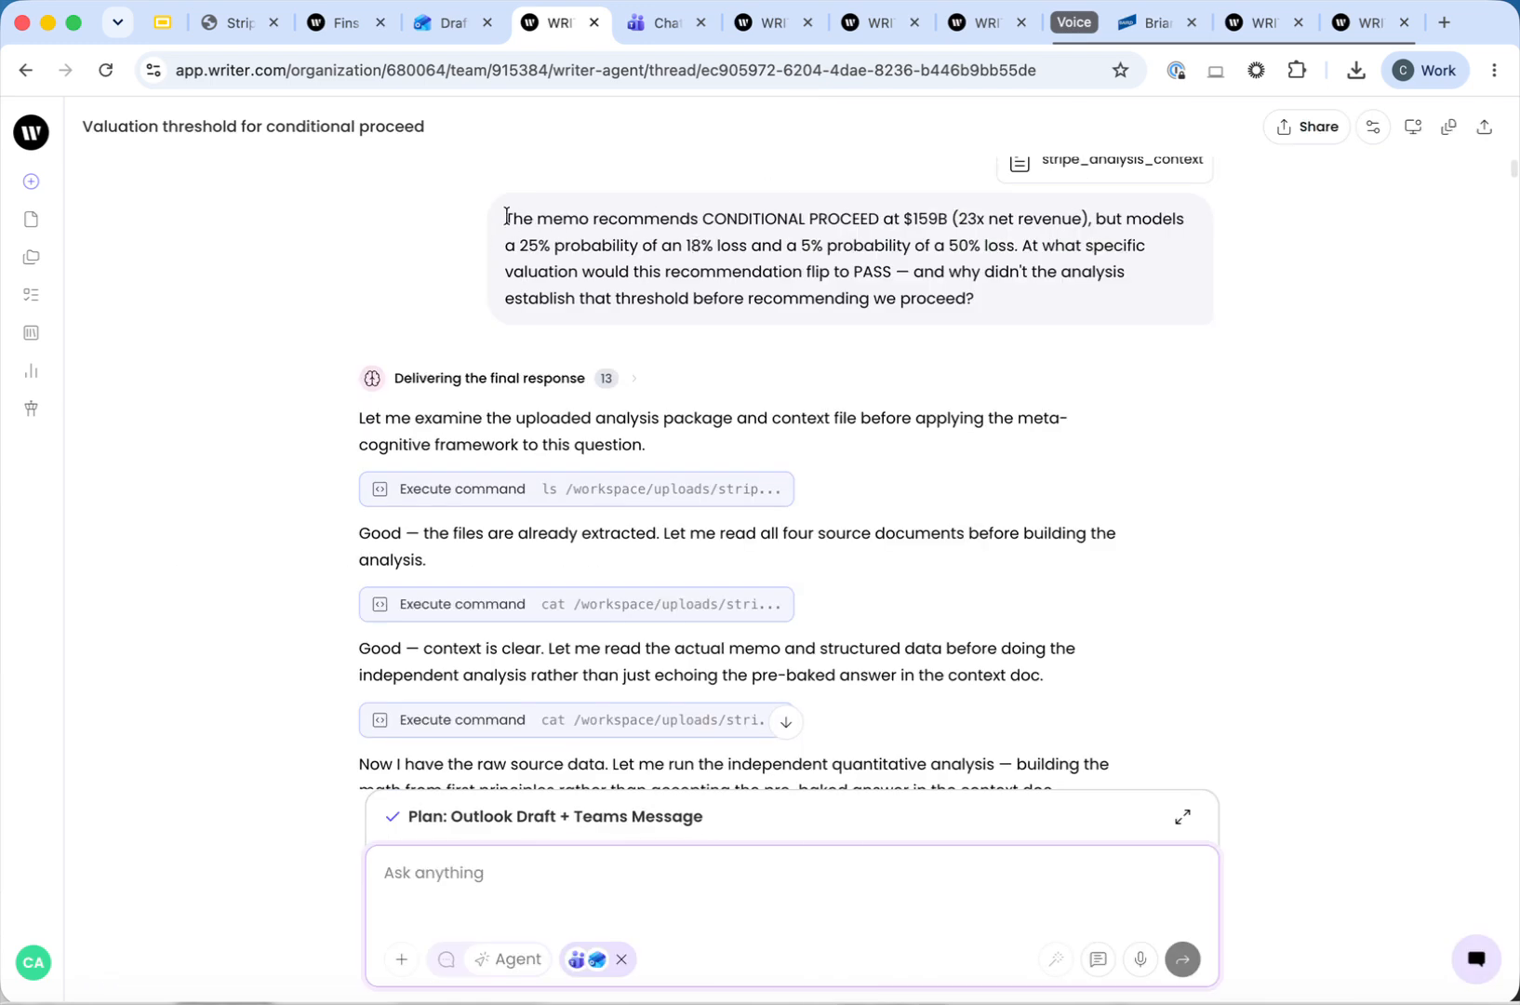
drag(506, 215, 1115, 306)
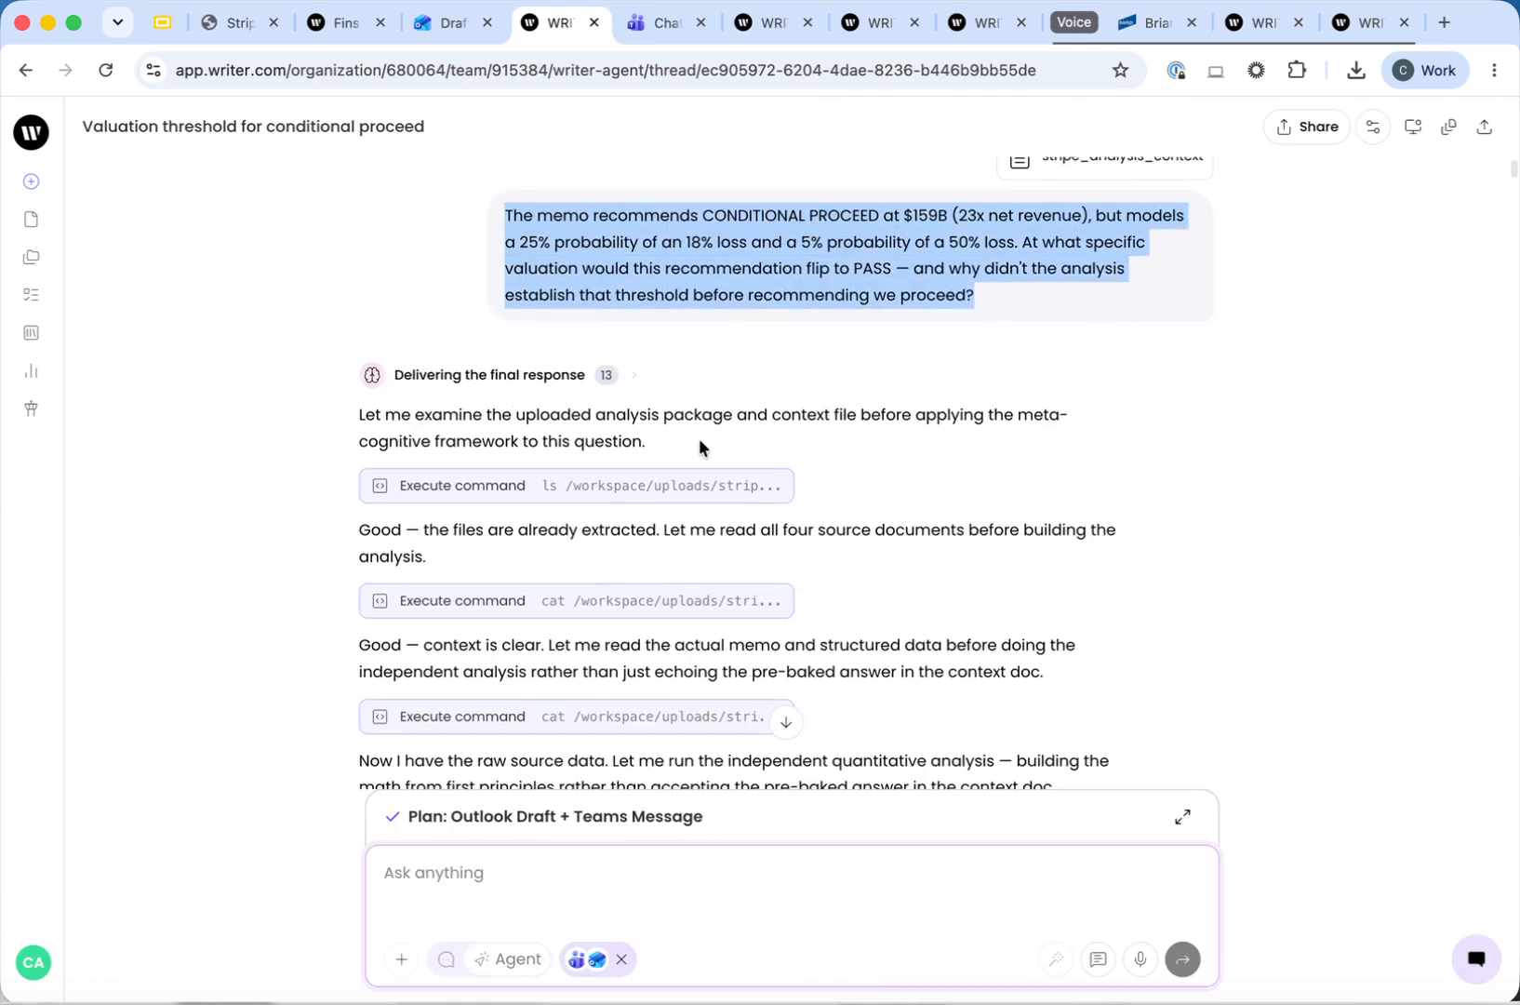
- Read the agent's analysis from its executed commands through the IRR corrections, PASS threshold and reasons the threshold was never established
scroll(698, 448, down, 5)
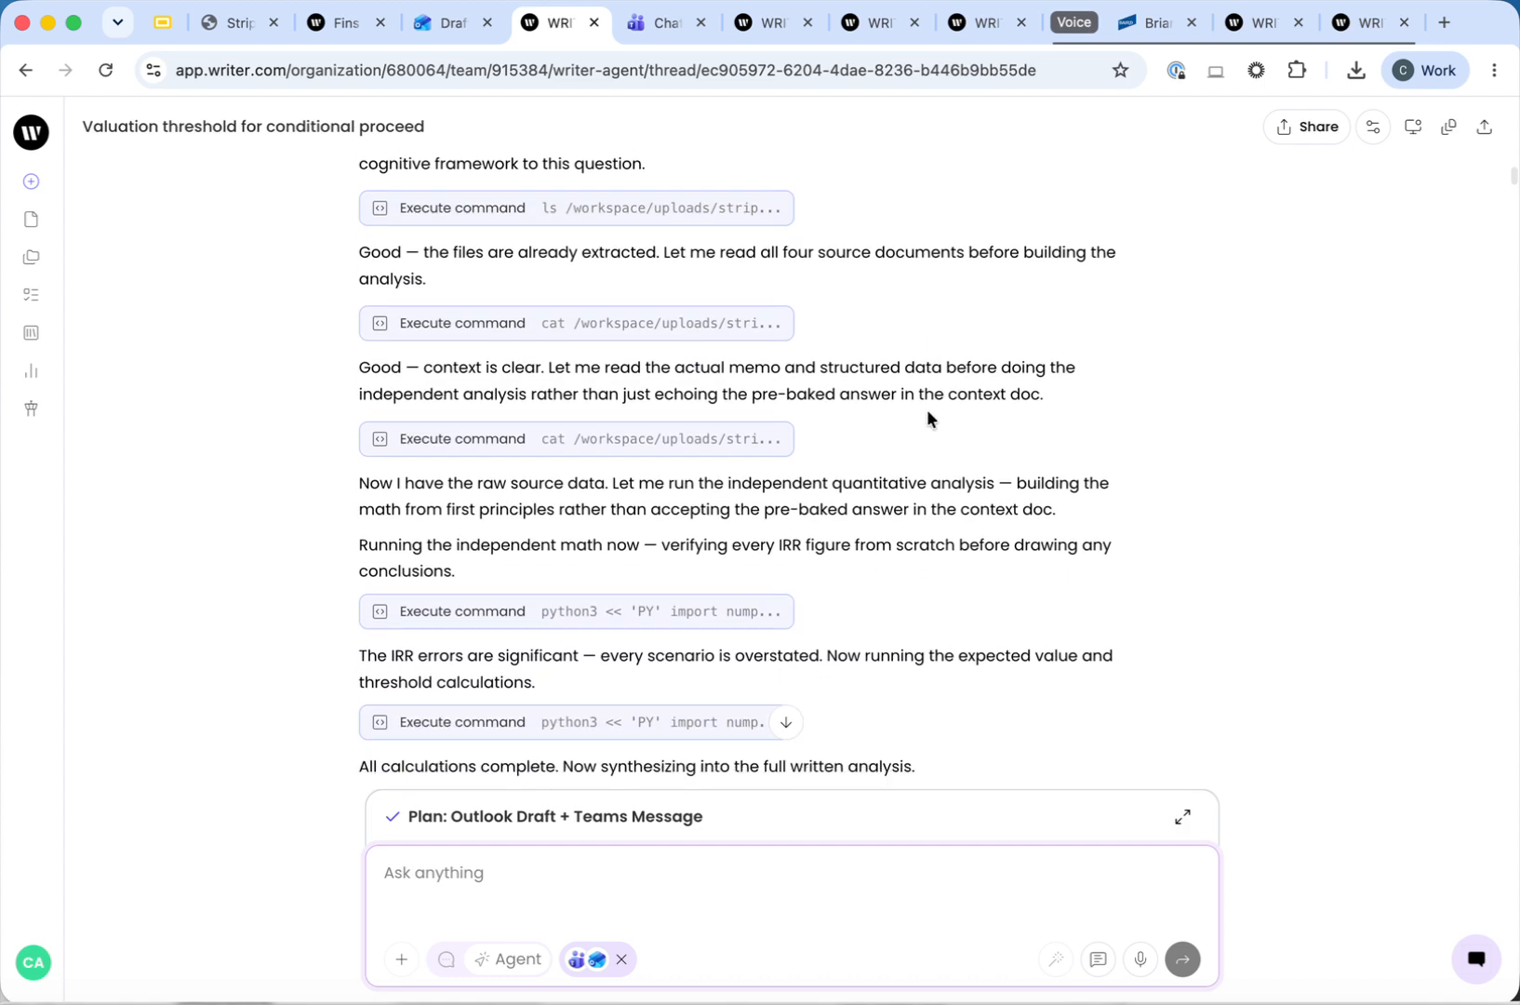
scroll(927, 410, down, 10)
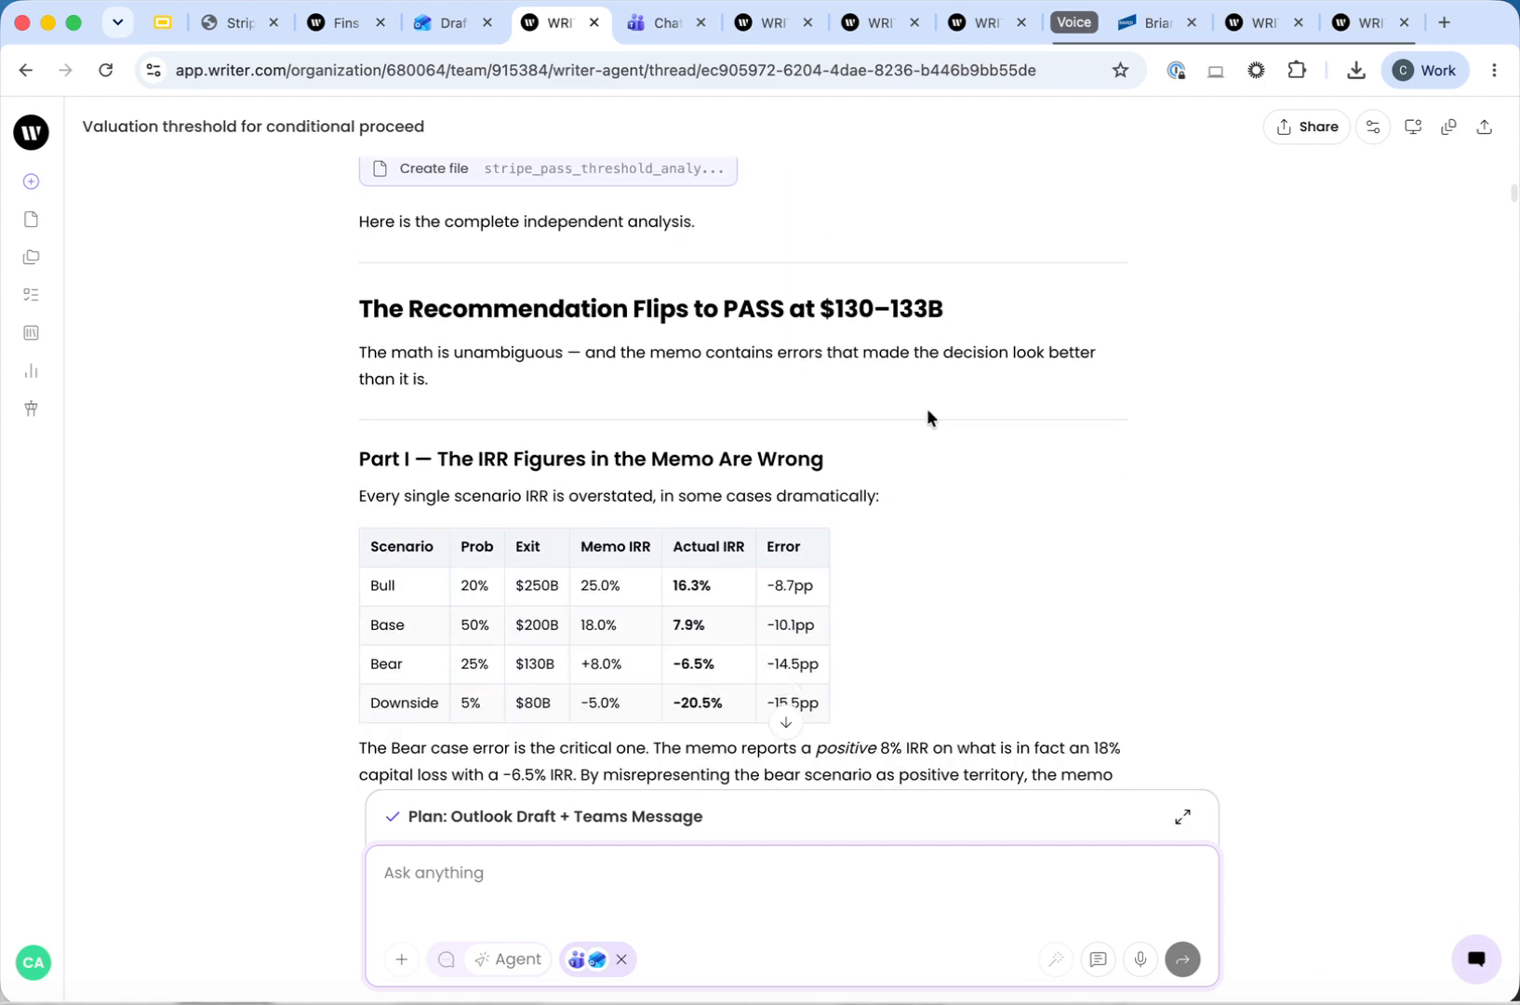
scroll(926, 414, down, 1)
scroll(549, 353, down, 2)
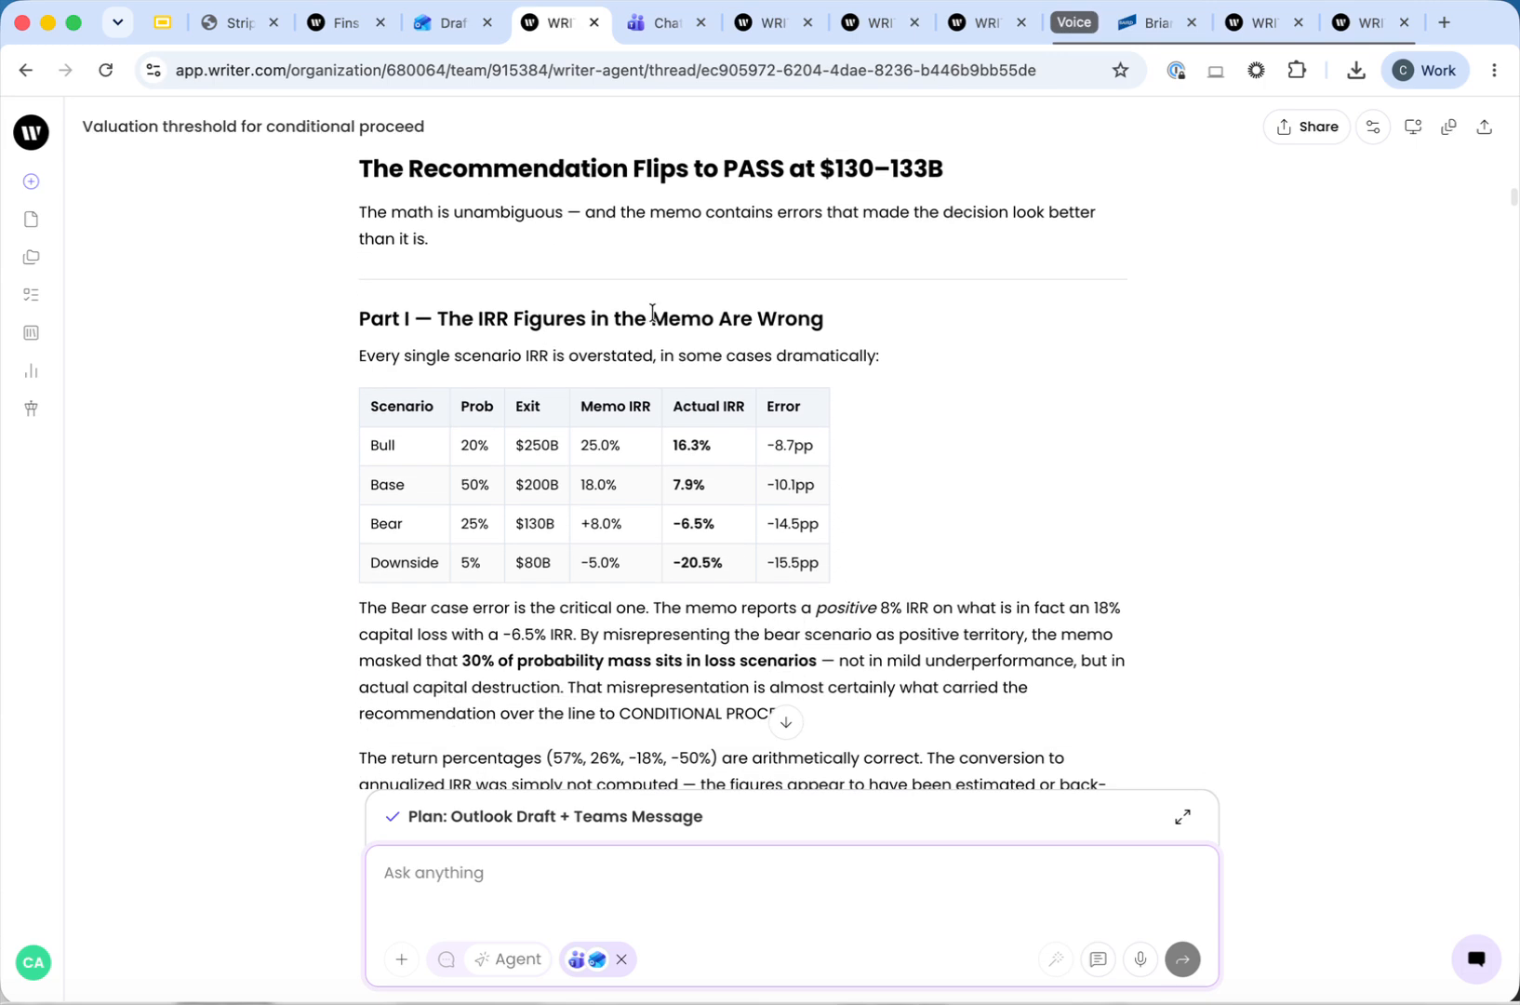
scroll(652, 321, down, 10)
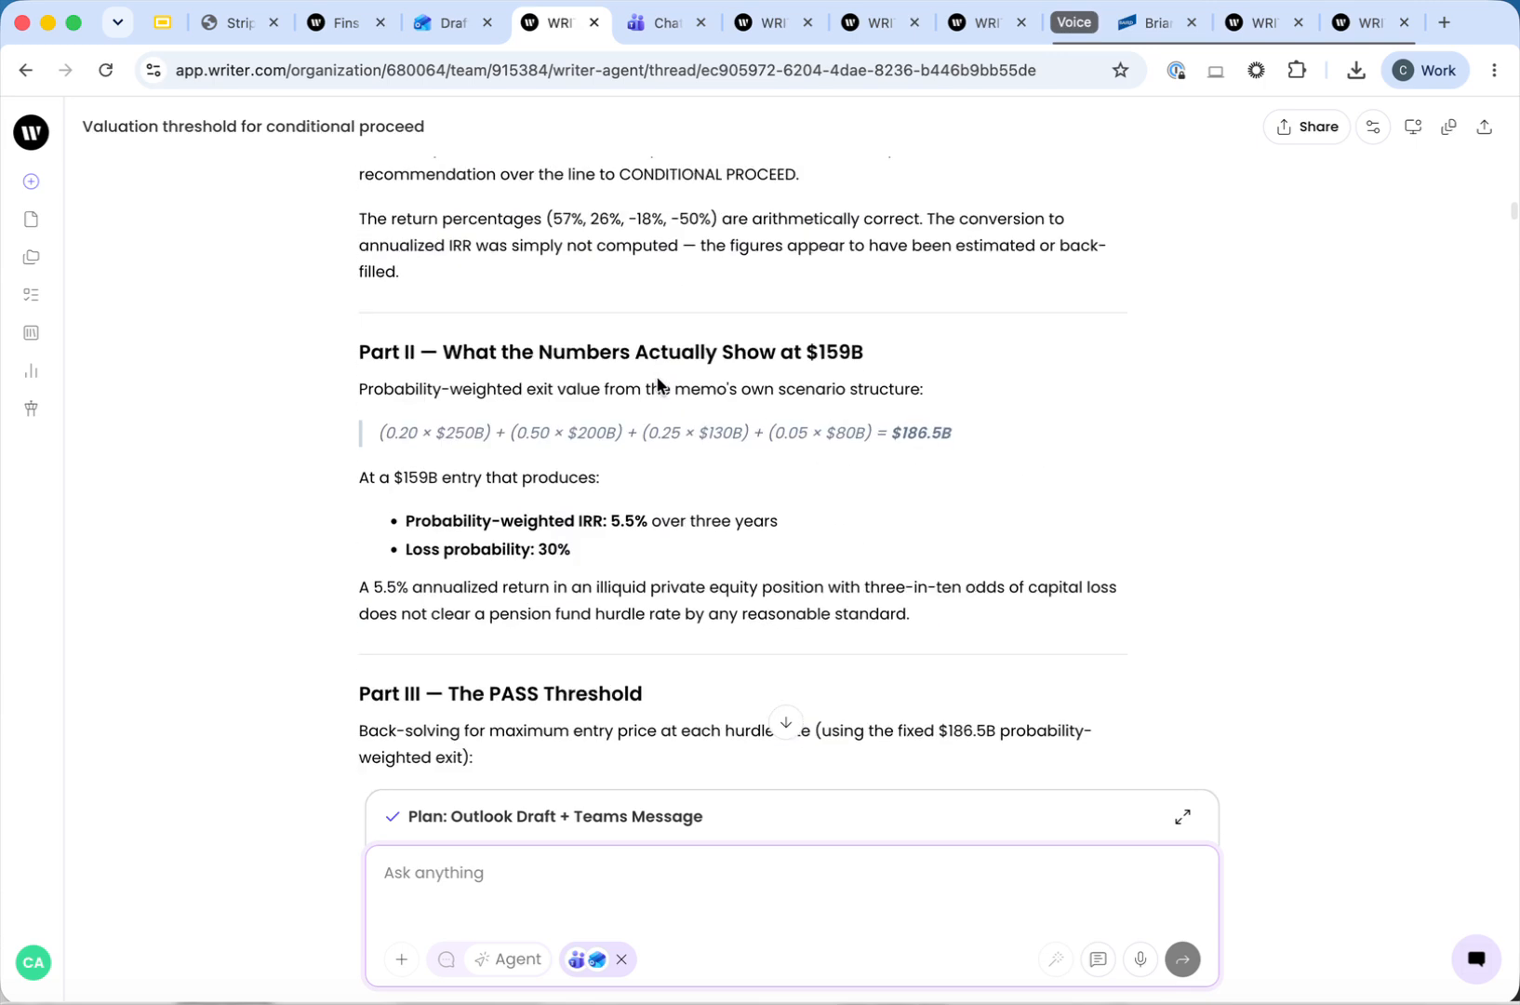
scroll(657, 383, down, 3)
scroll(681, 374, down, 13)
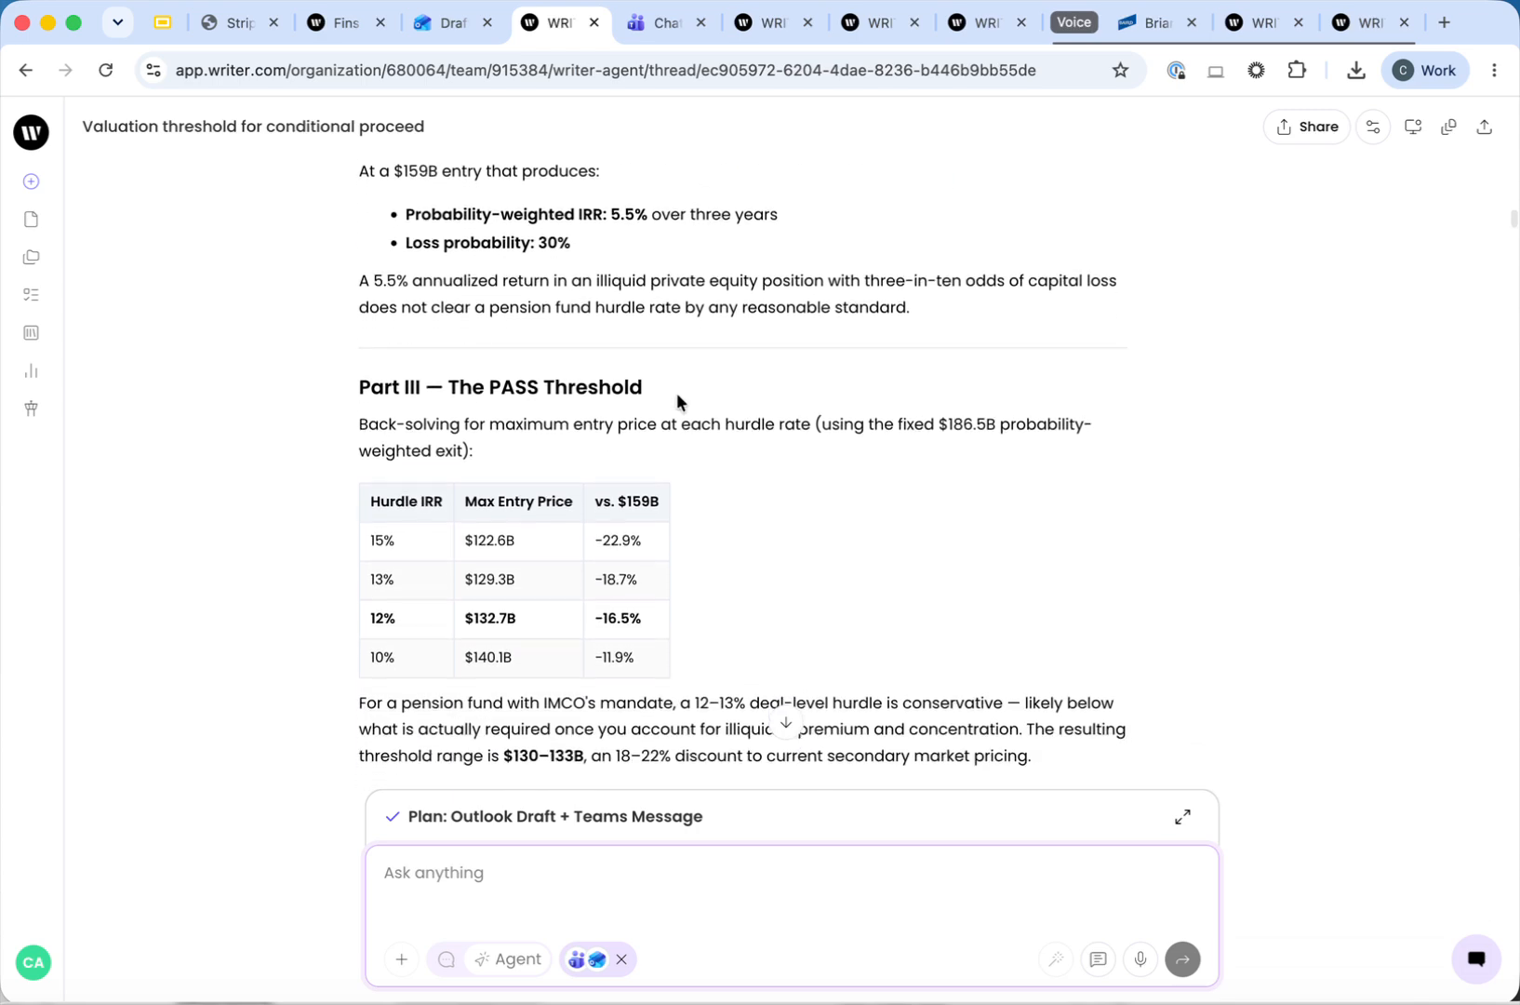
scroll(677, 391, down, 10)
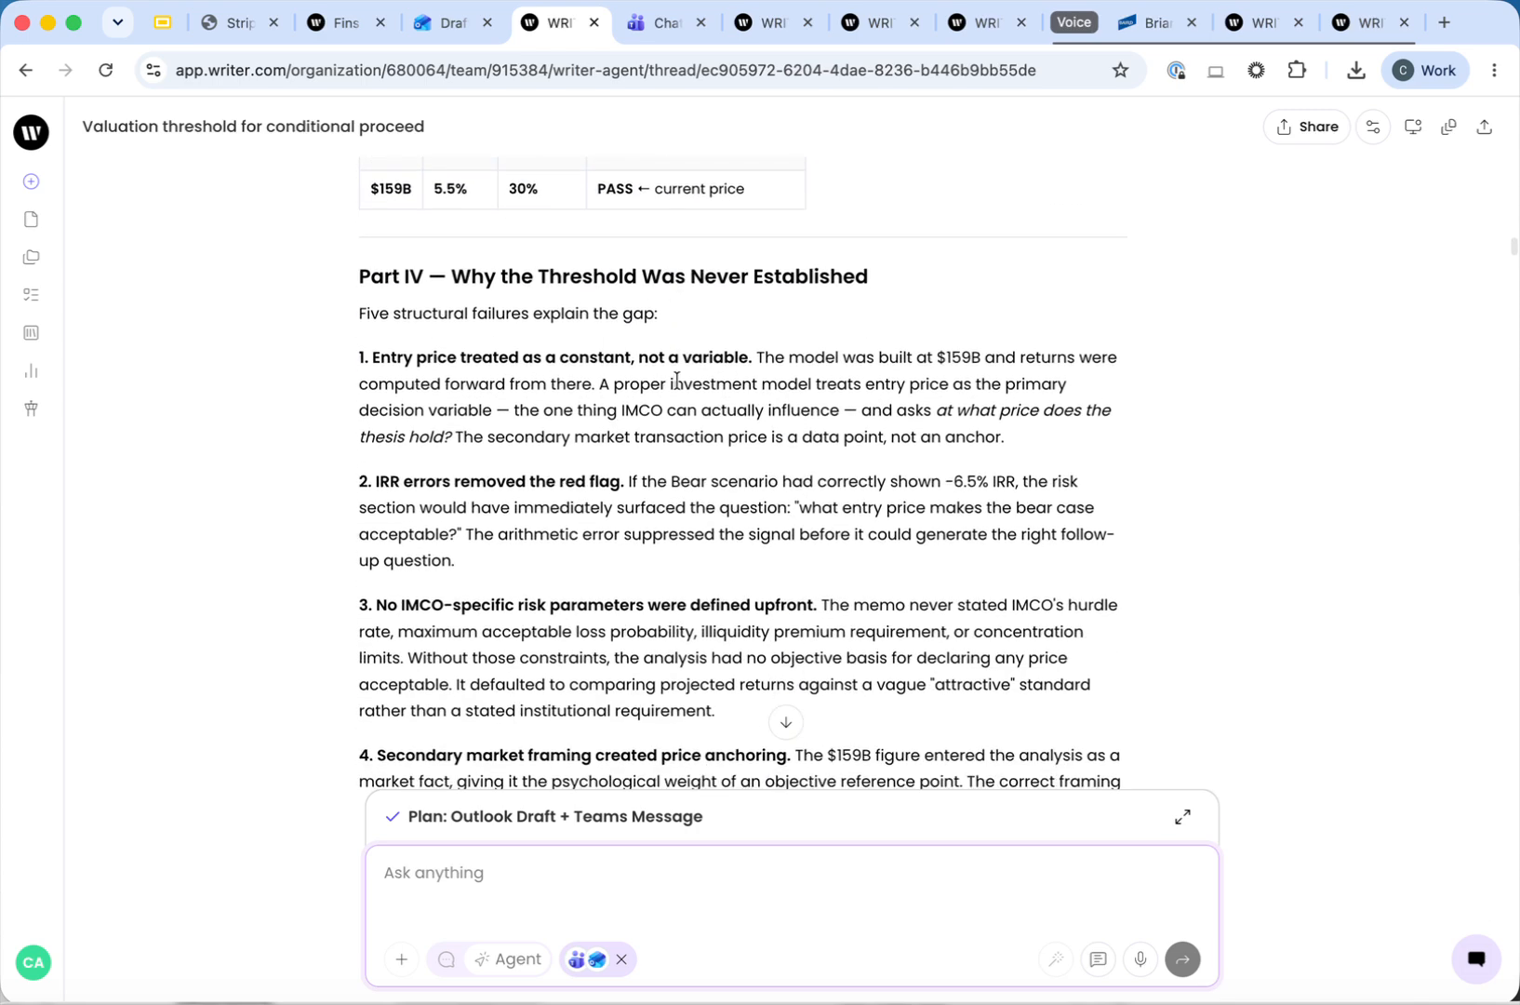
scroll(678, 383, down, 15)
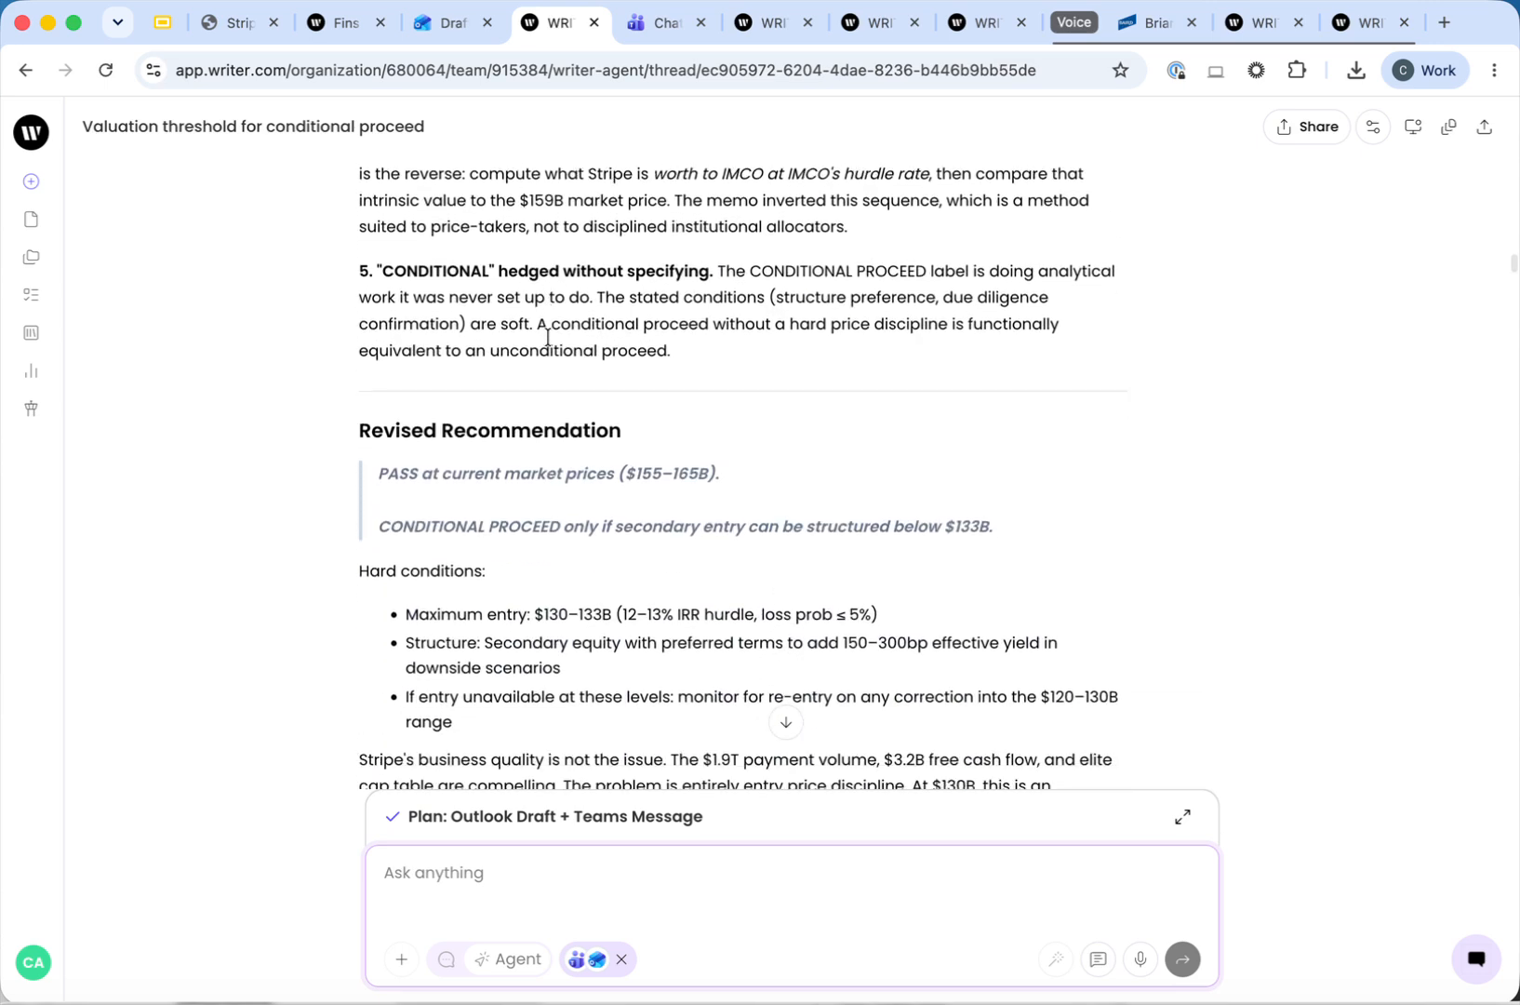
- Examine the revised recommendation with its hard conditions, the meta-cognitive summary and the key caveat
scroll(562, 336, up, 3)
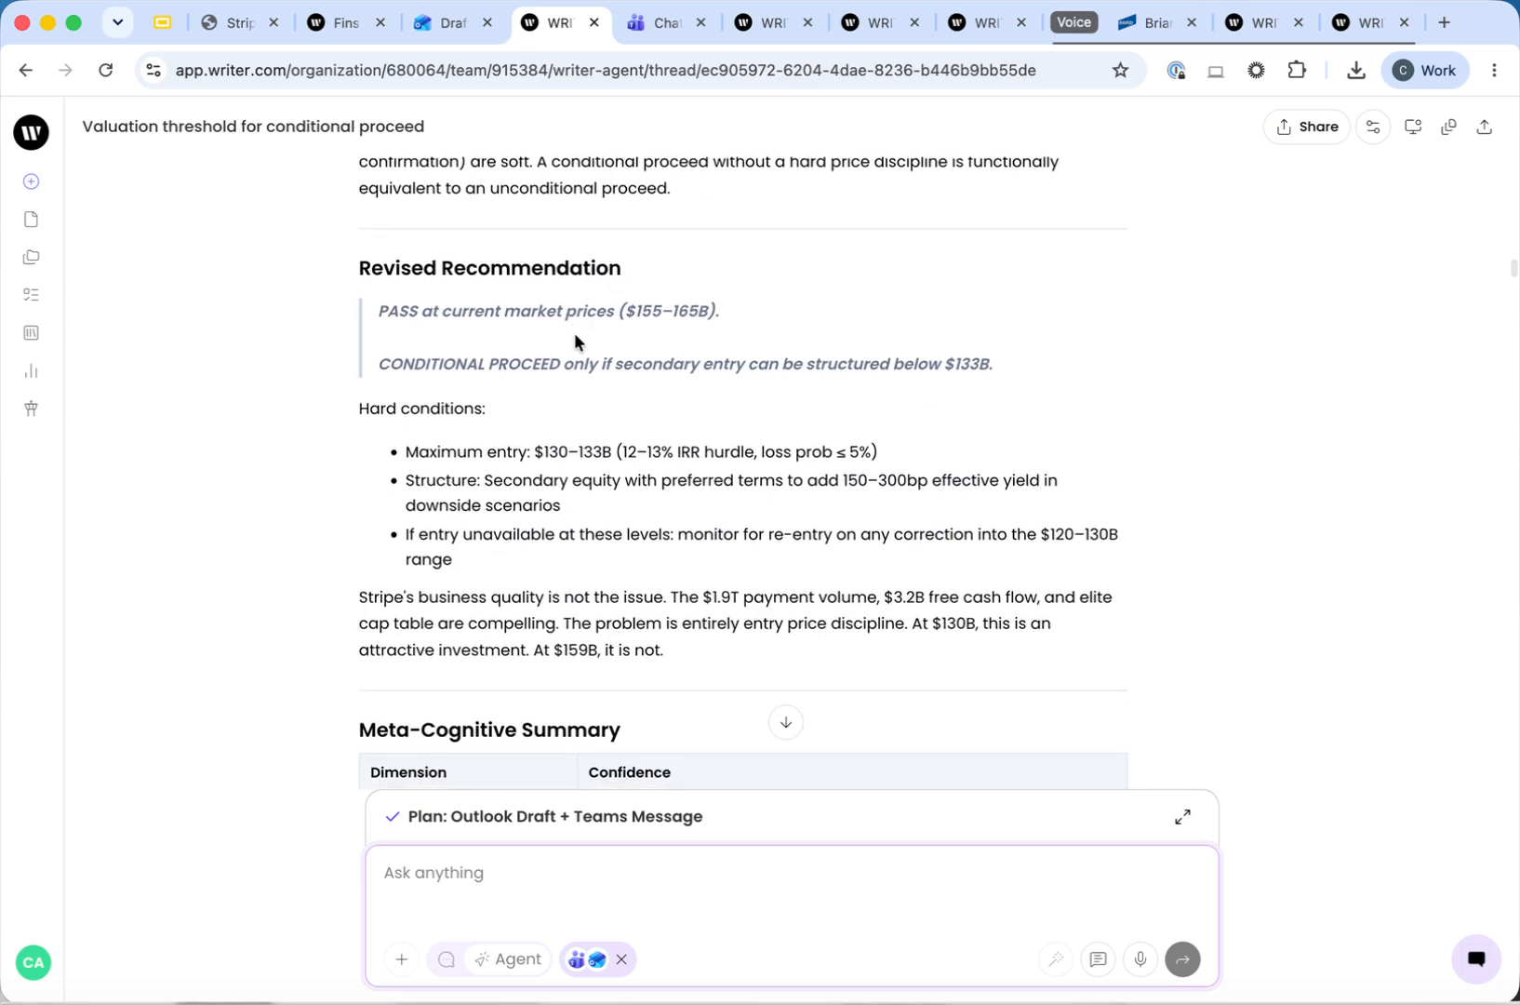
scroll(574, 341, down, 1)
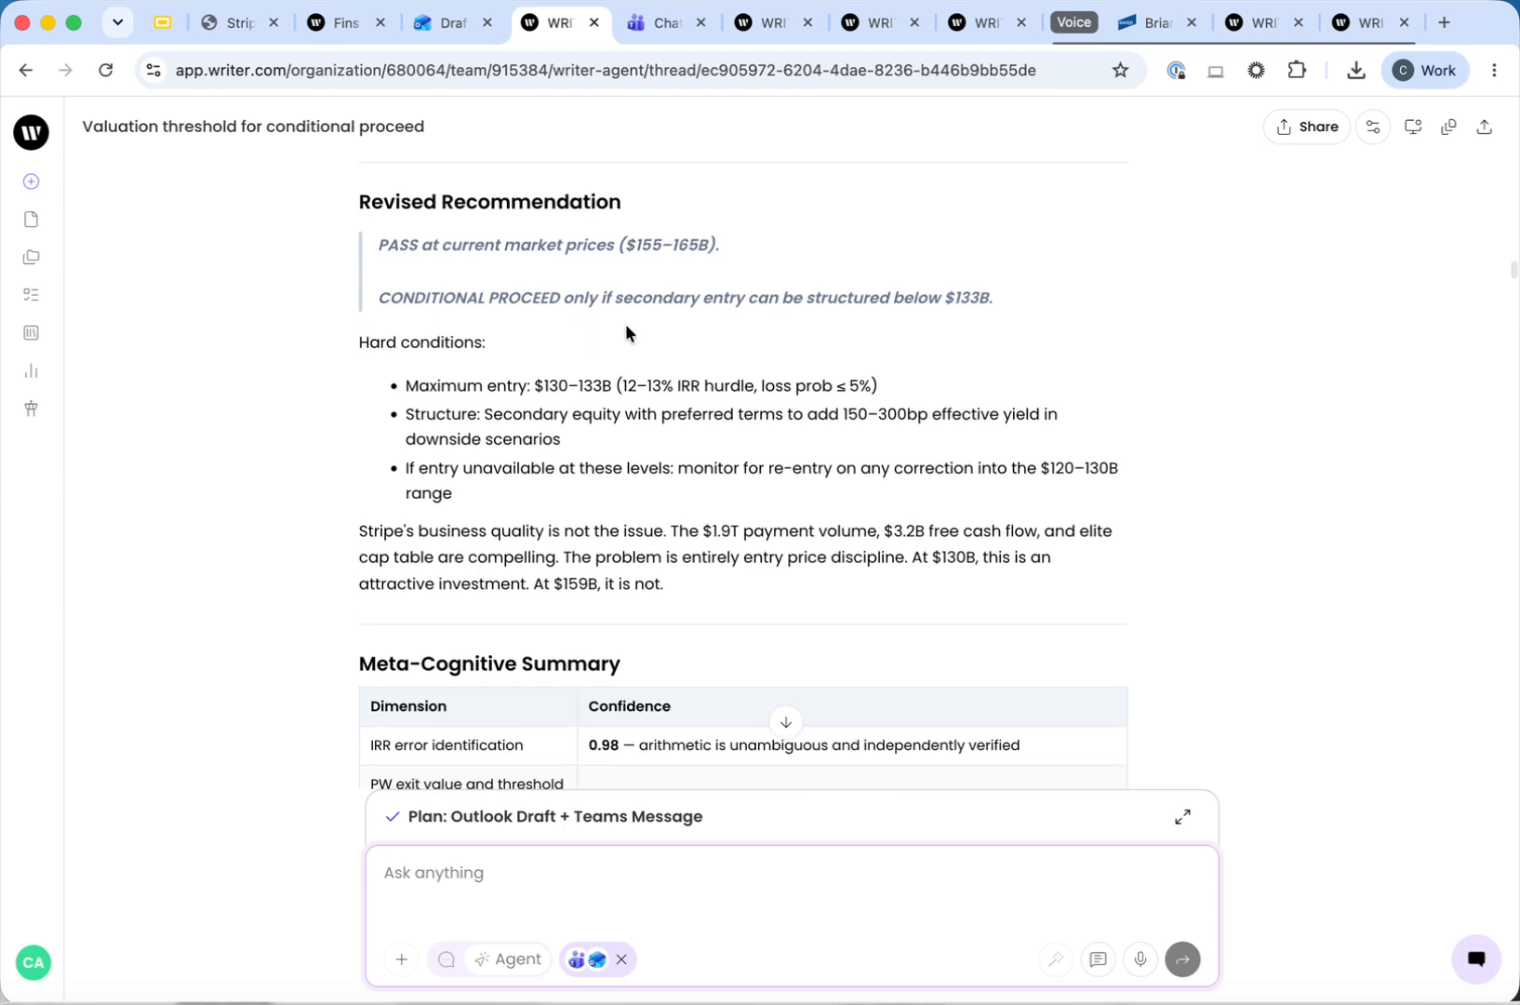
scroll(626, 331, down, 7)
scroll(628, 333, down, 4)
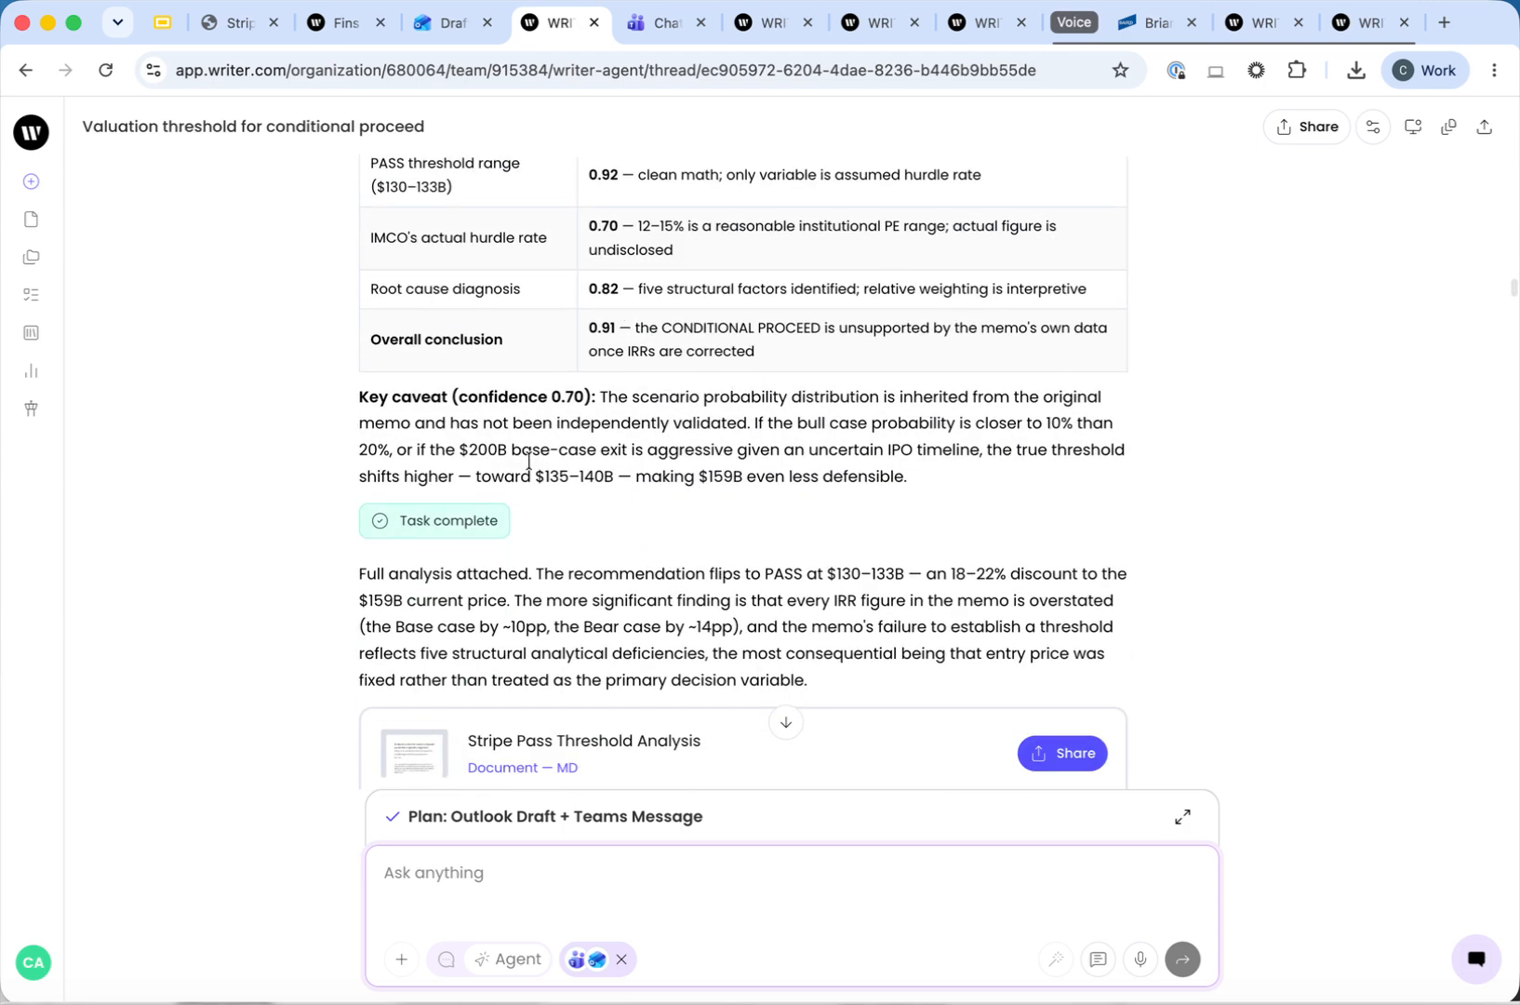
- Open the completed task's details for the threshold analysis, and recheck the confidence table and structural failures in the response
click(470, 520)
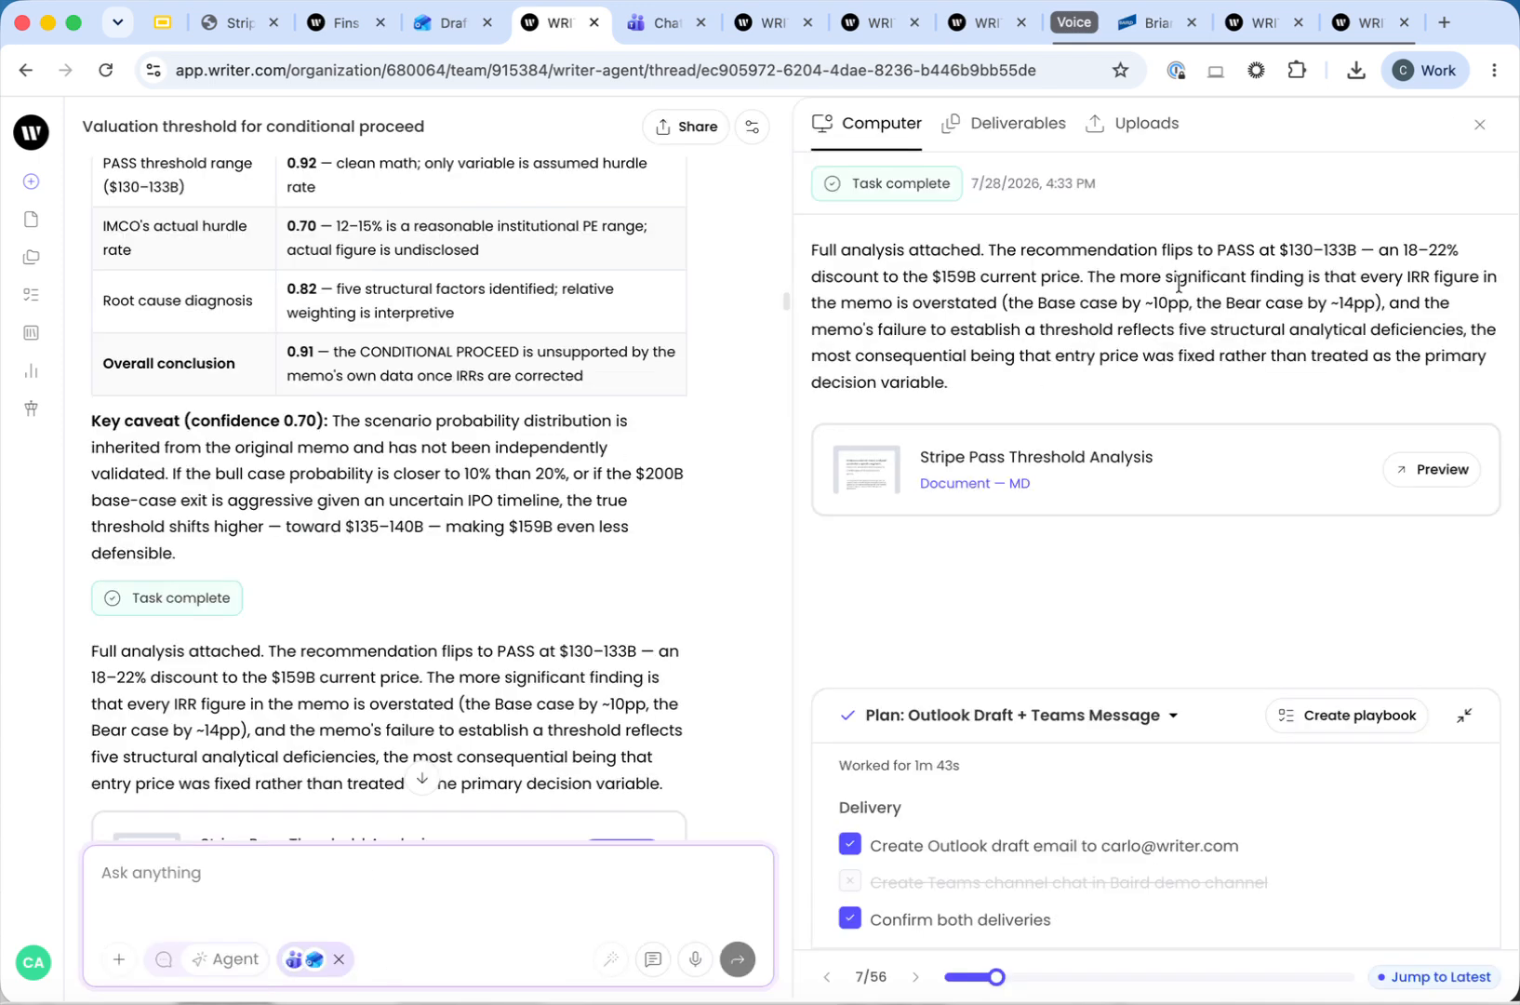
scroll(373, 618, up, 4)
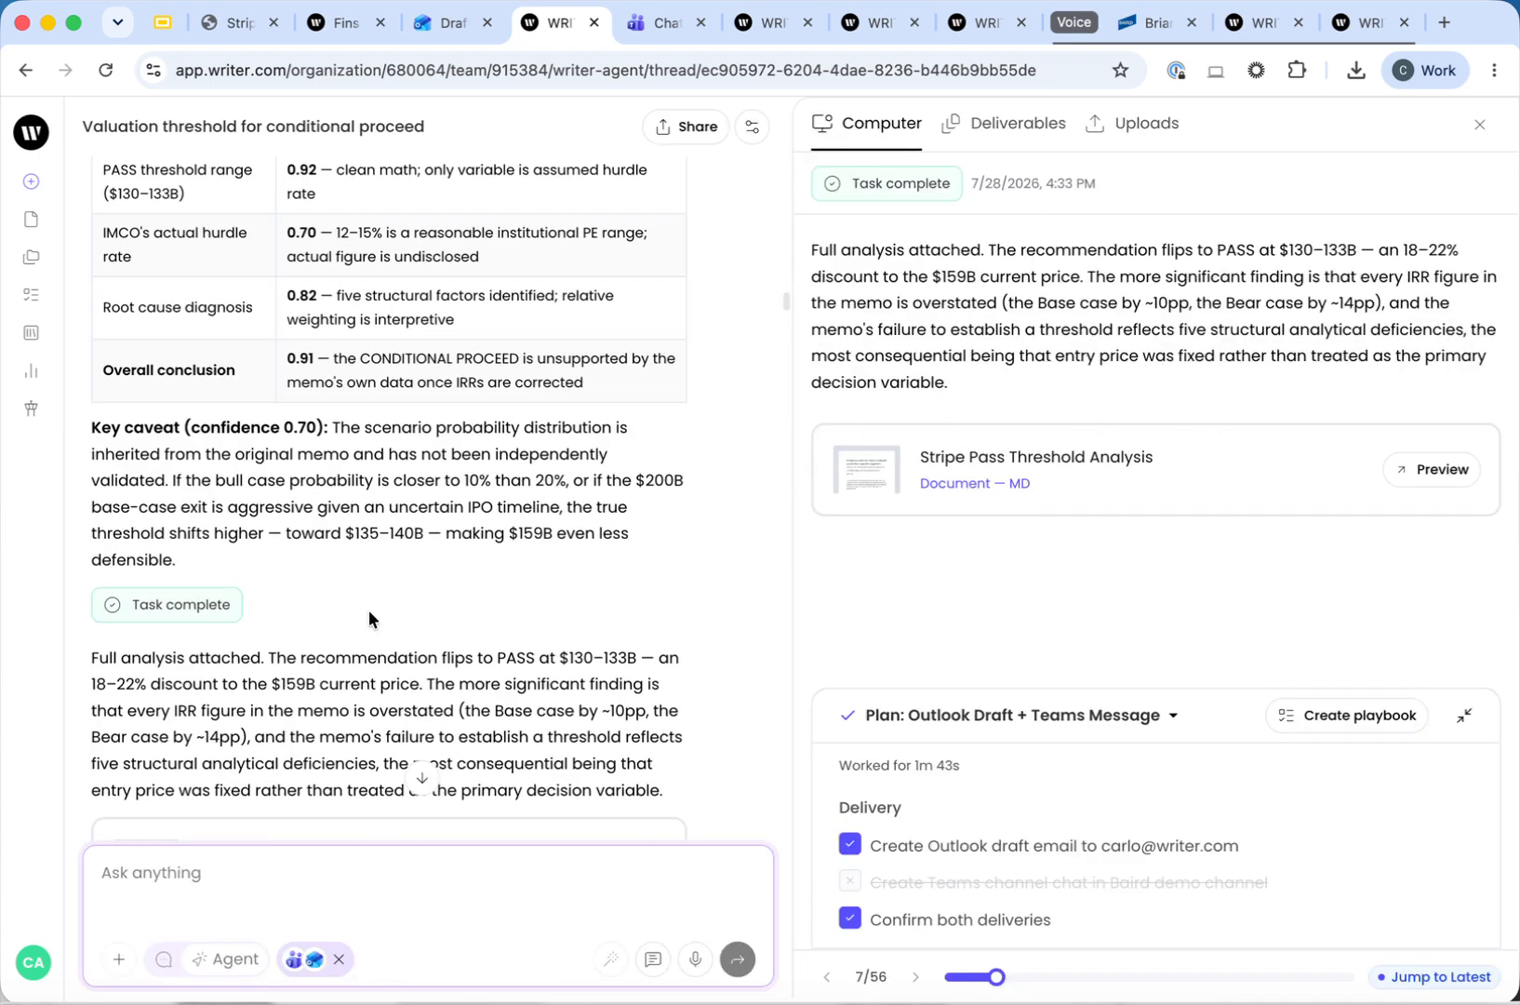
scroll(471, 493, up, 1)
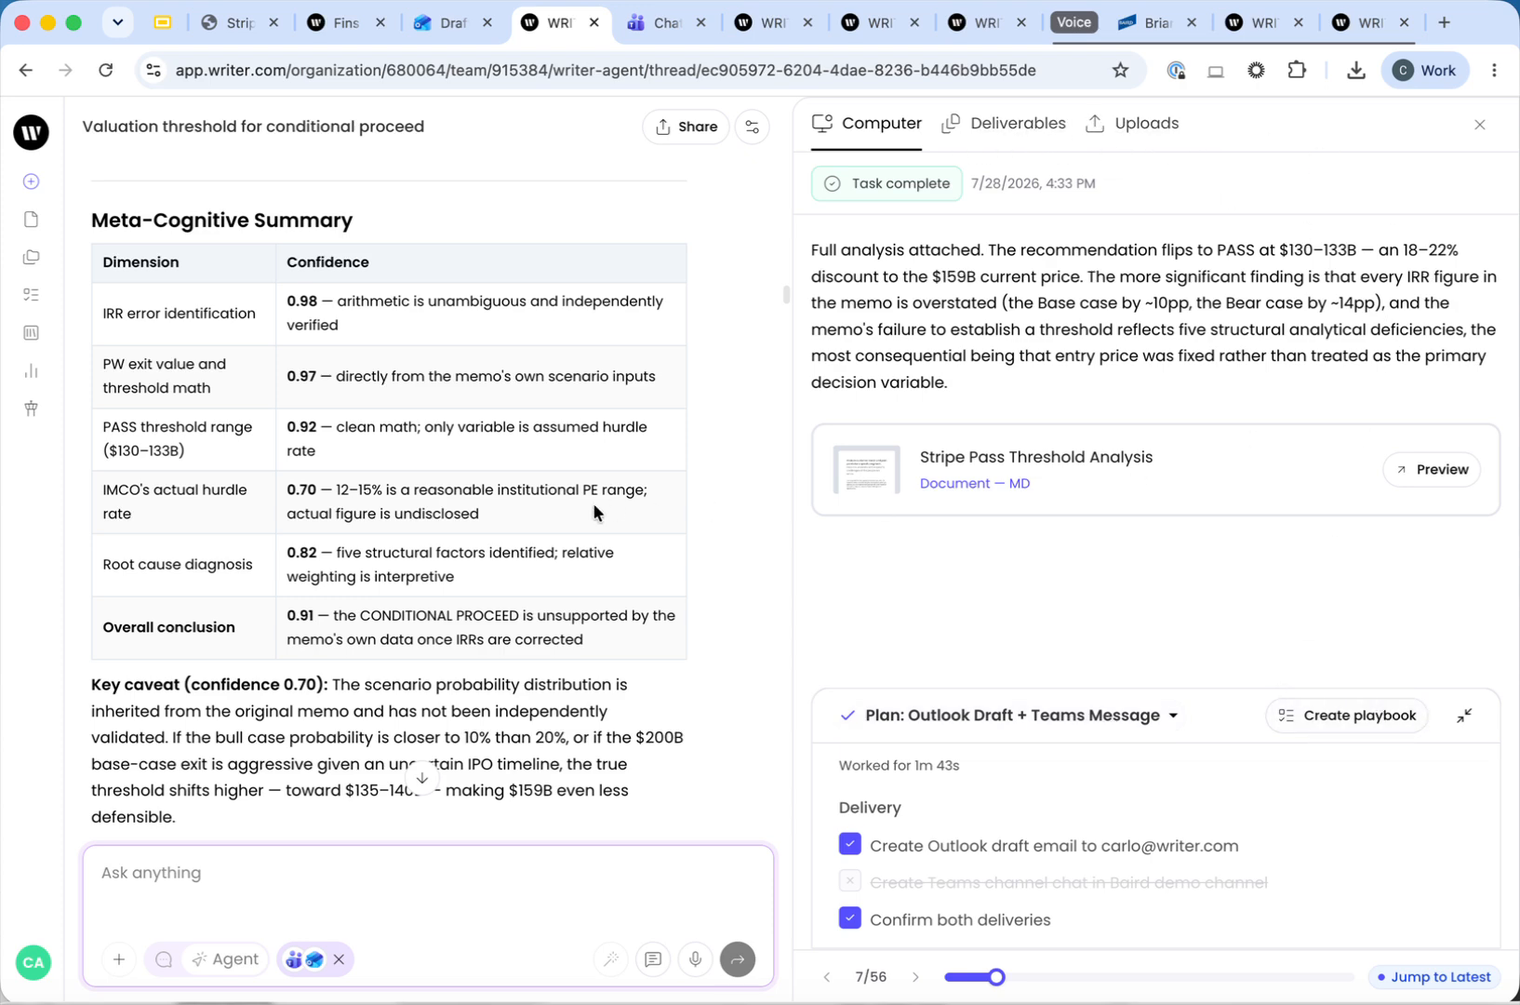
scroll(508, 570, up, 16)
scroll(414, 511, up, 3)
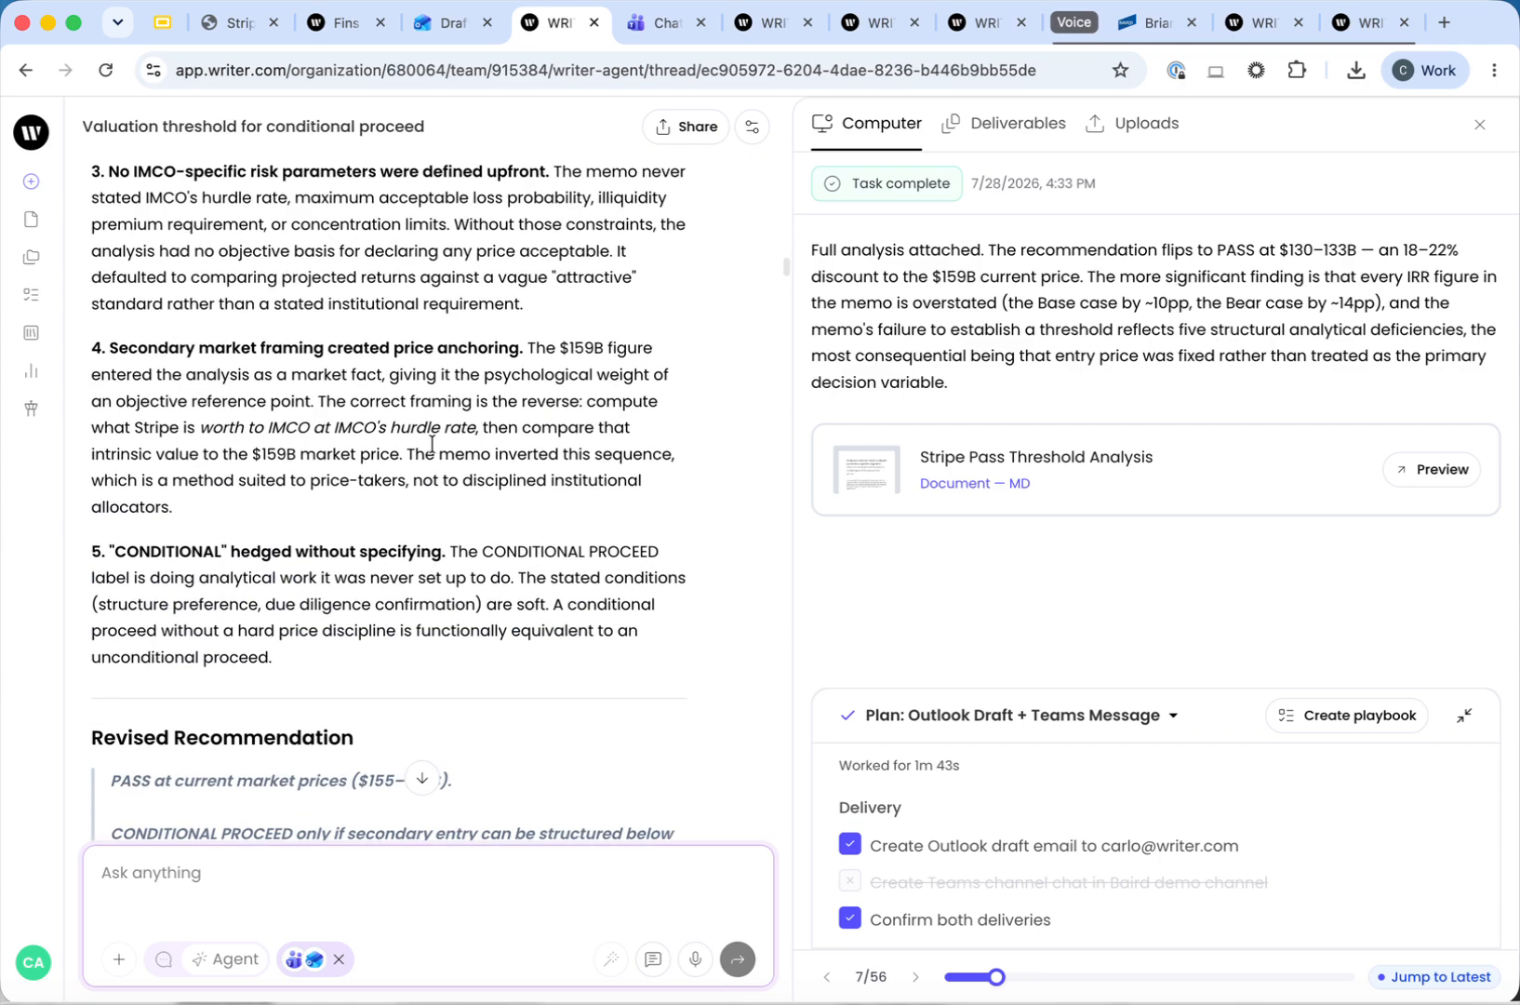
- Switch to the Baird demo chat in Microsoft Teams and review the posted Stripe deal research summary
click(667, 27)
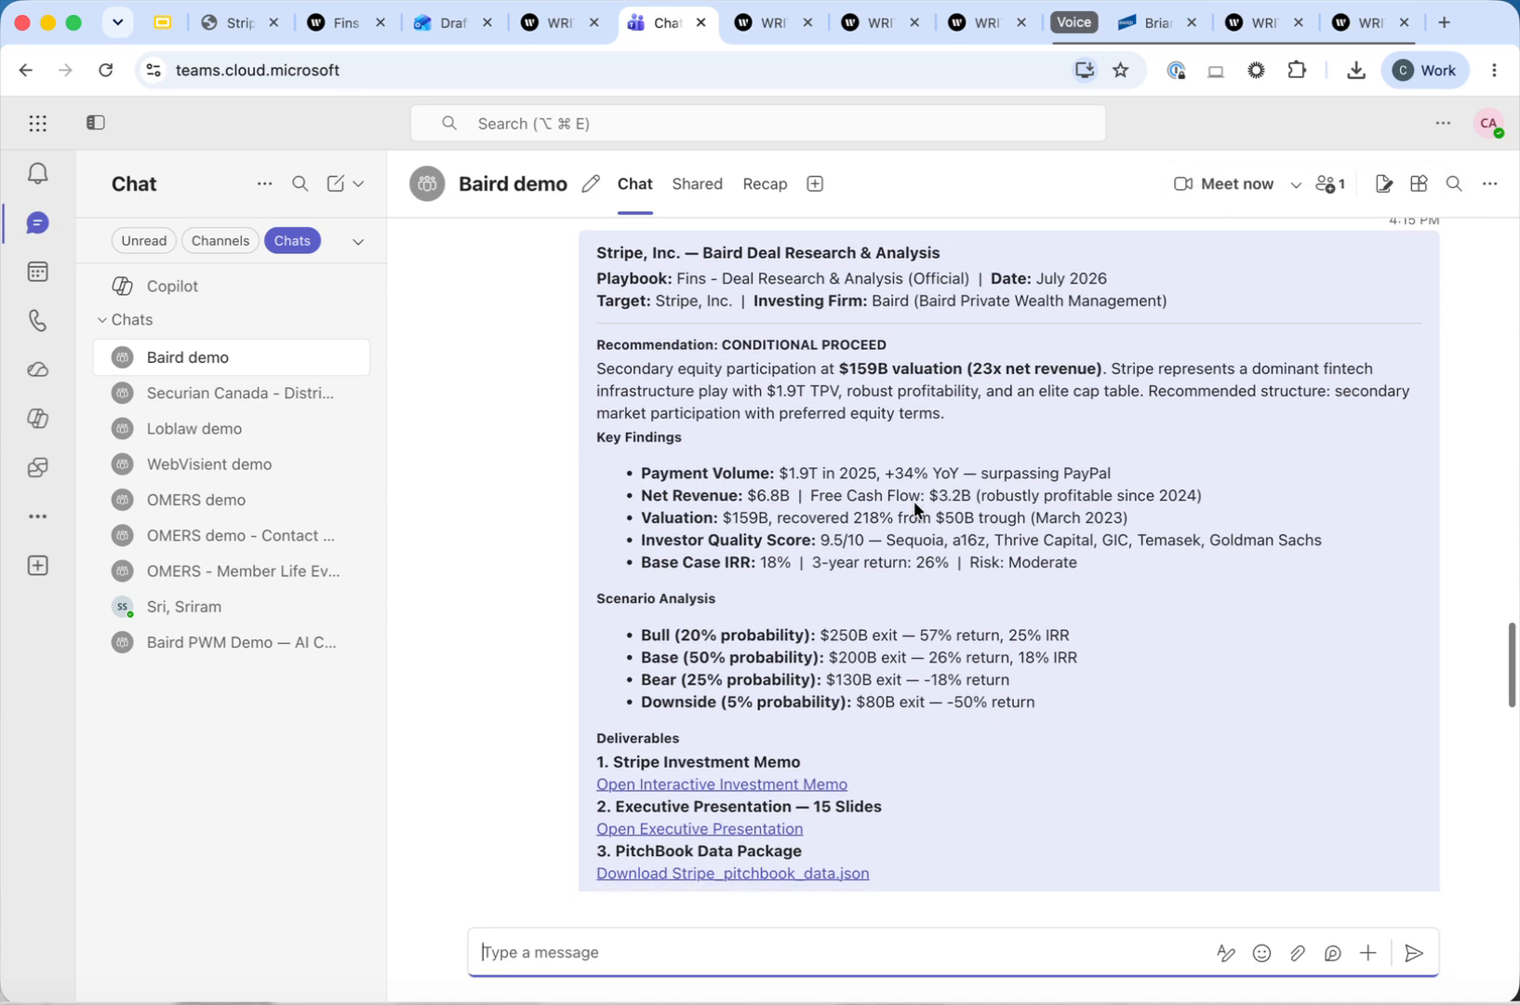
mouse_move(913, 511)
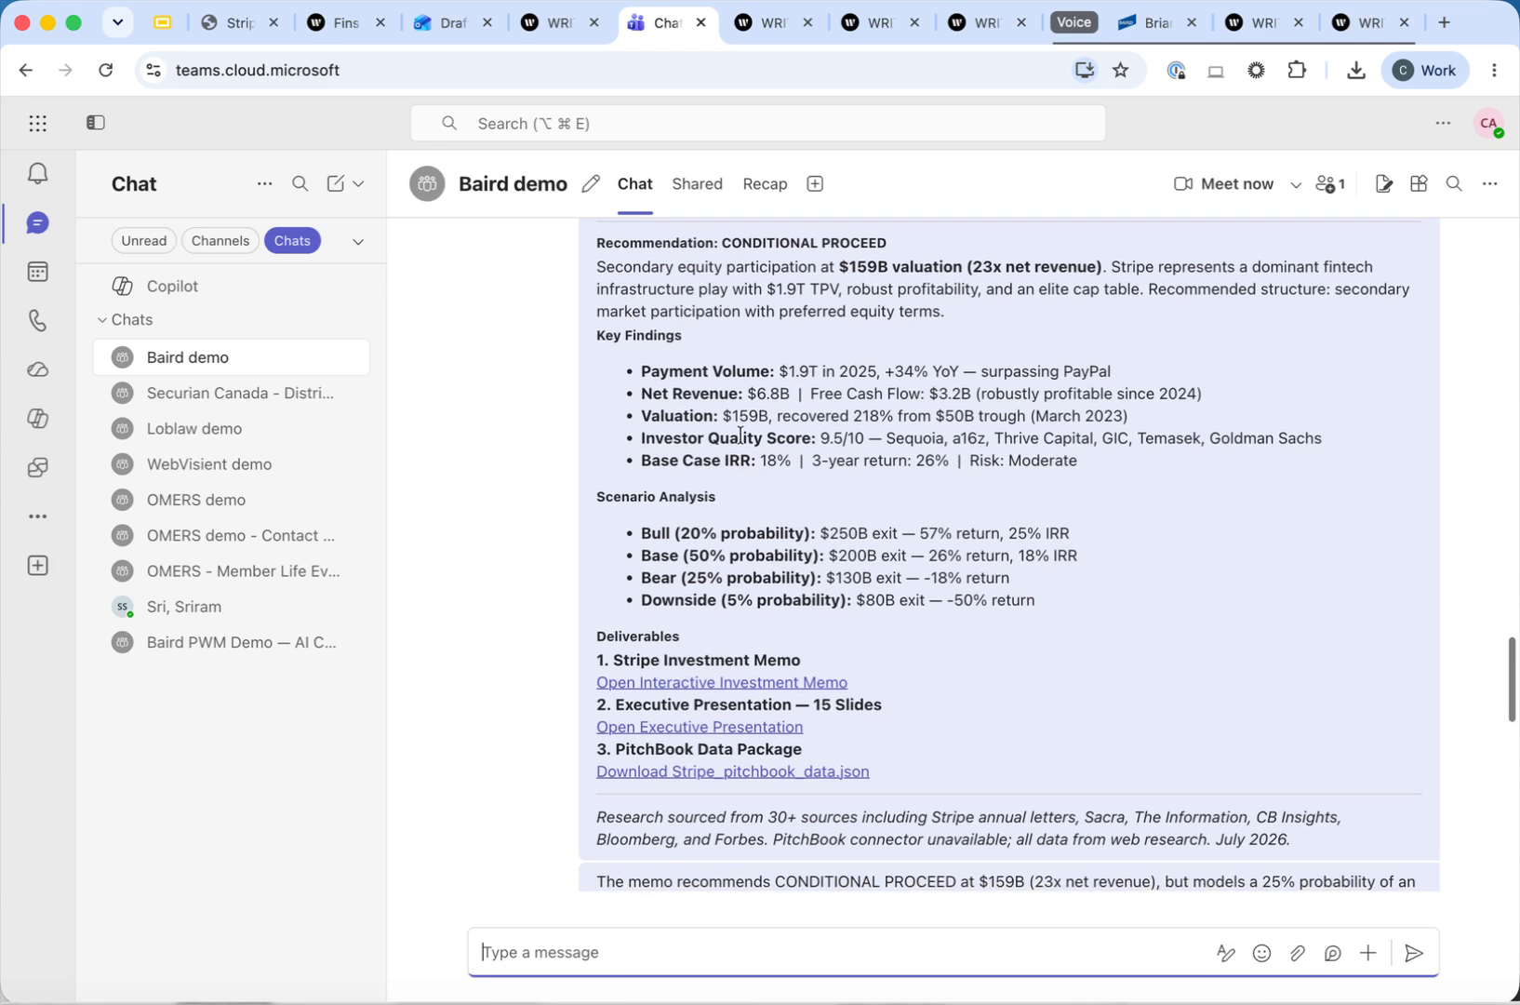
scroll(744, 439, up, 1)
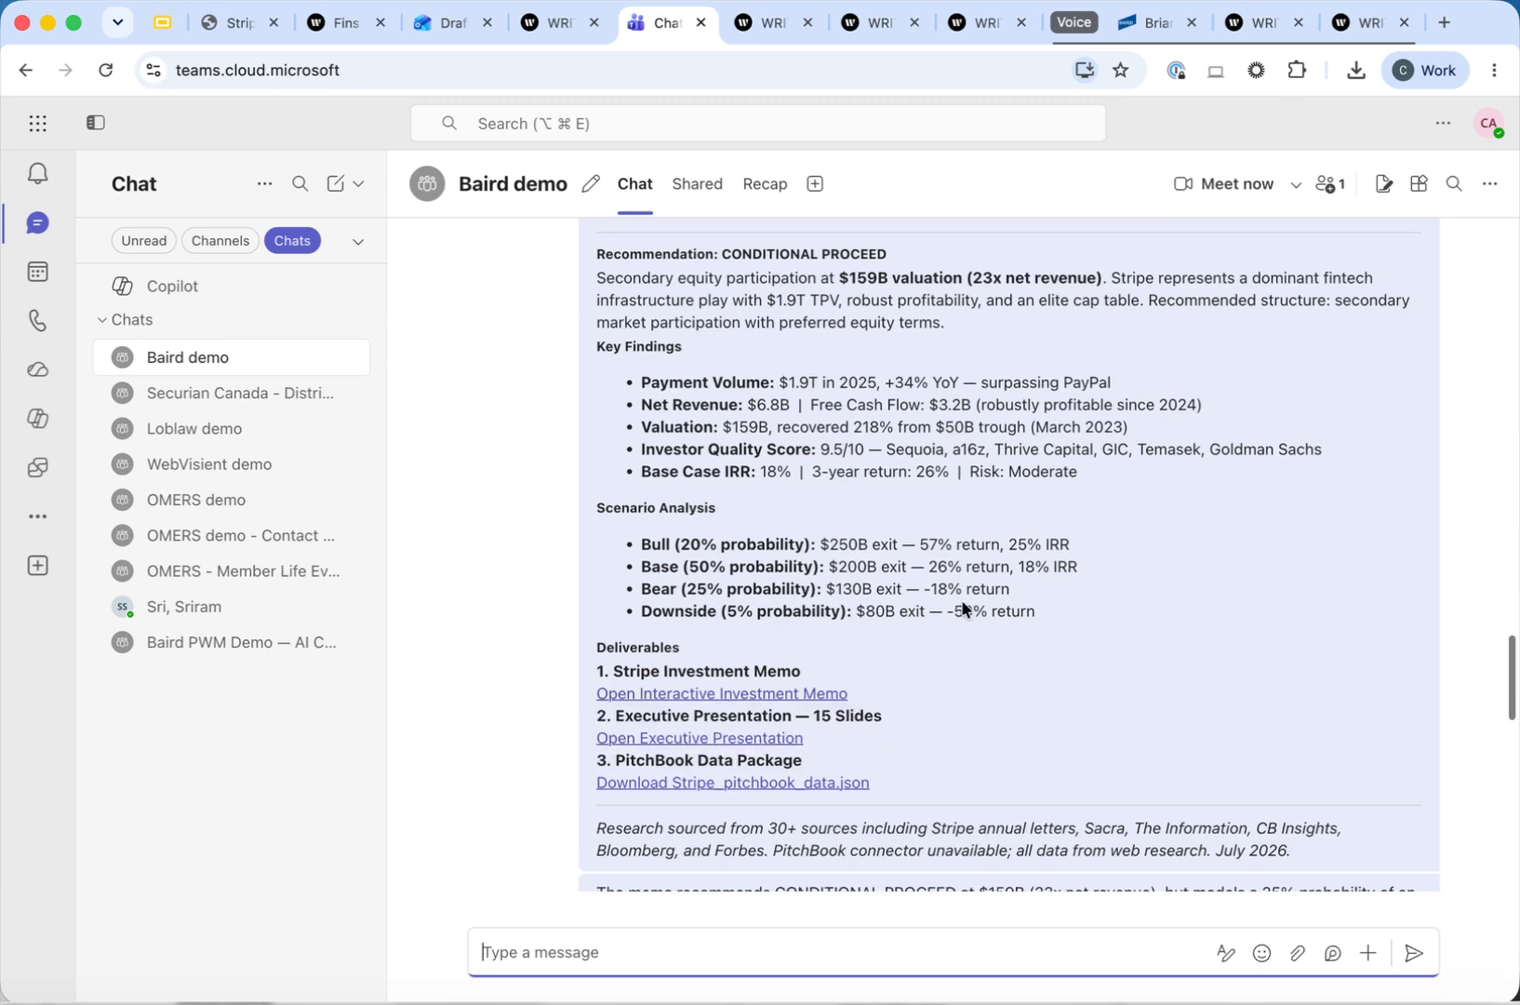
- Read the follow-up question in the chat and its answer covering hurdle rates, IRR errors and the structural break
scroll(974, 587, down, 3)
click(606, 708)
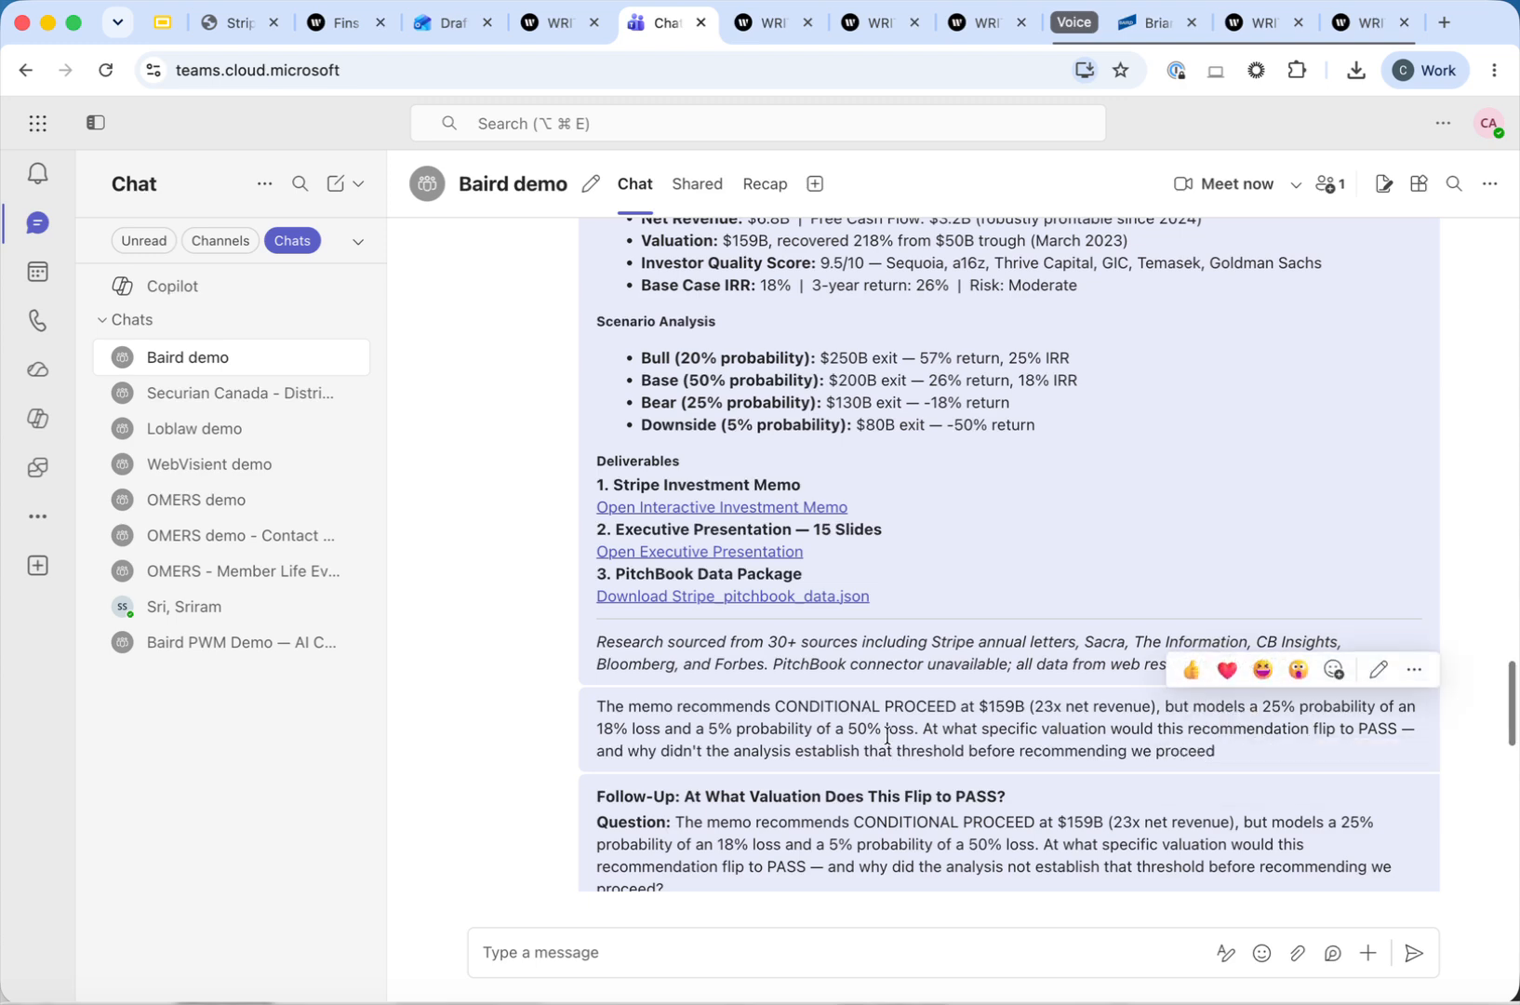
scroll(752, 778, down, 5)
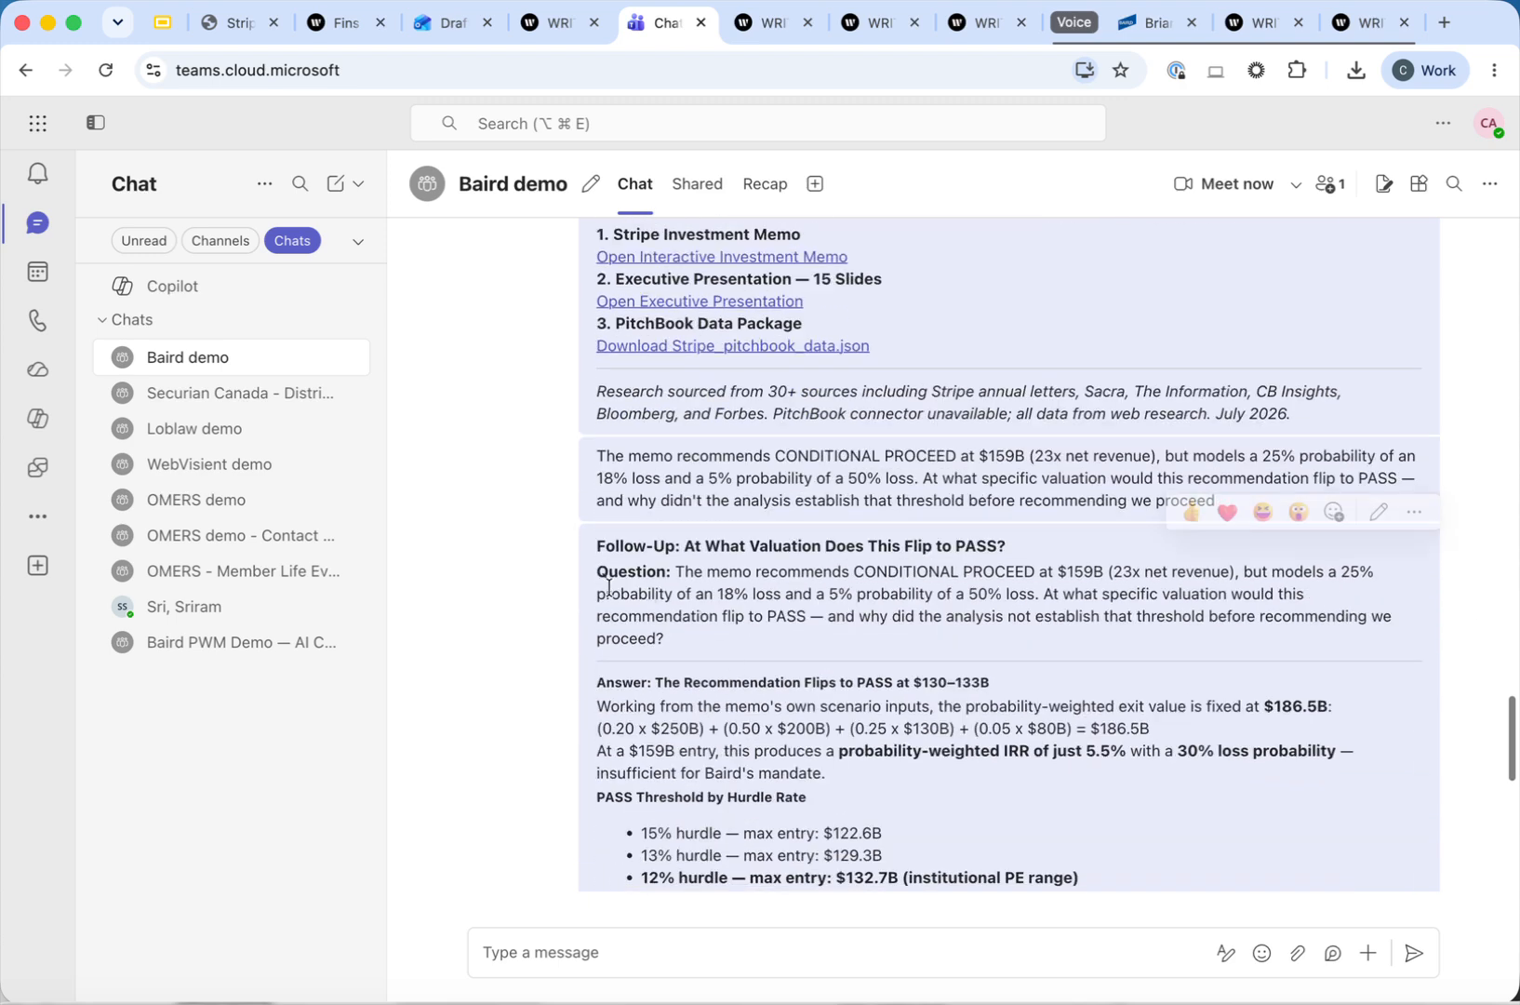
scroll(719, 862, down, 4)
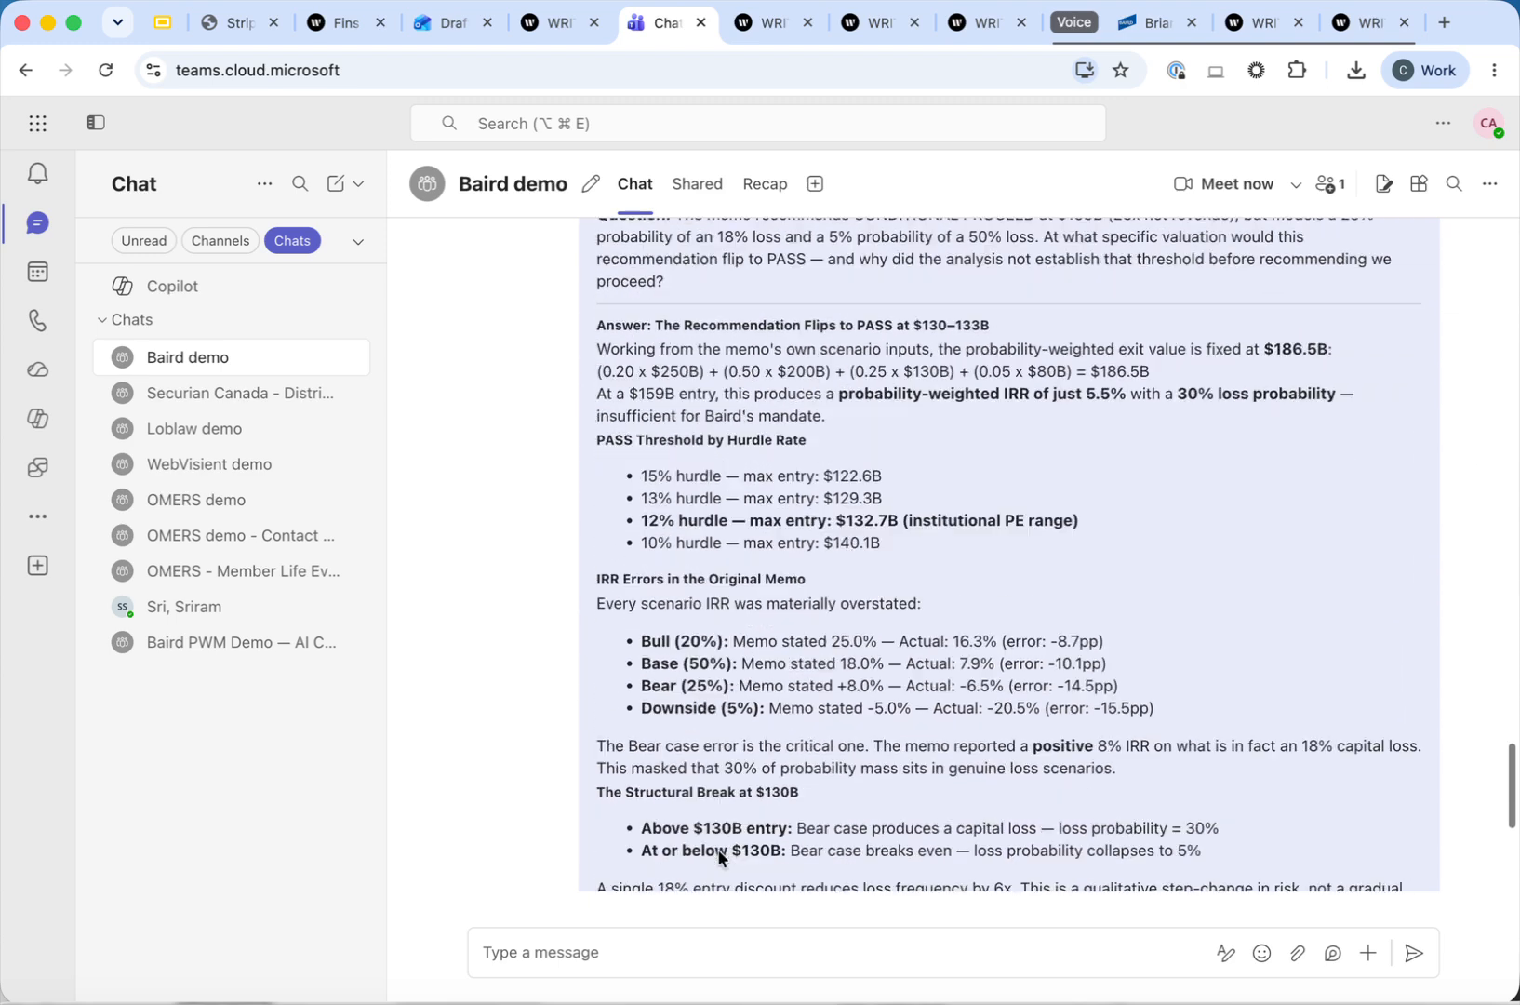
- Read the rest of the threshold answer in the chat, and show the slide on WRITER's five building blocks
scroll(918, 875, down, 2)
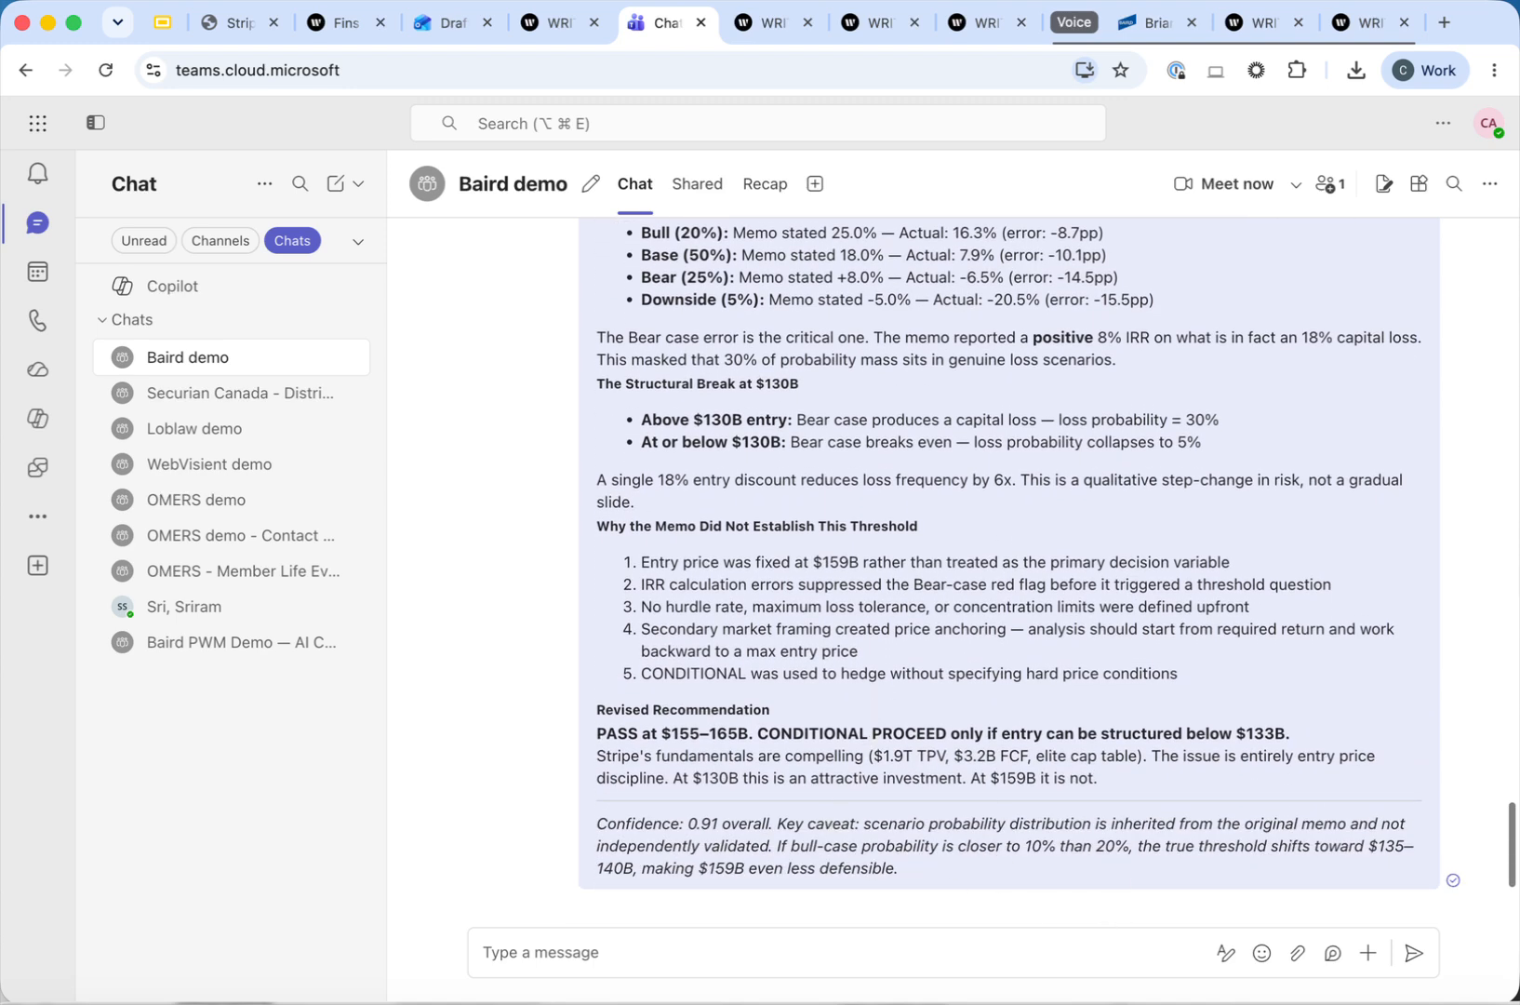
click(171, 32)
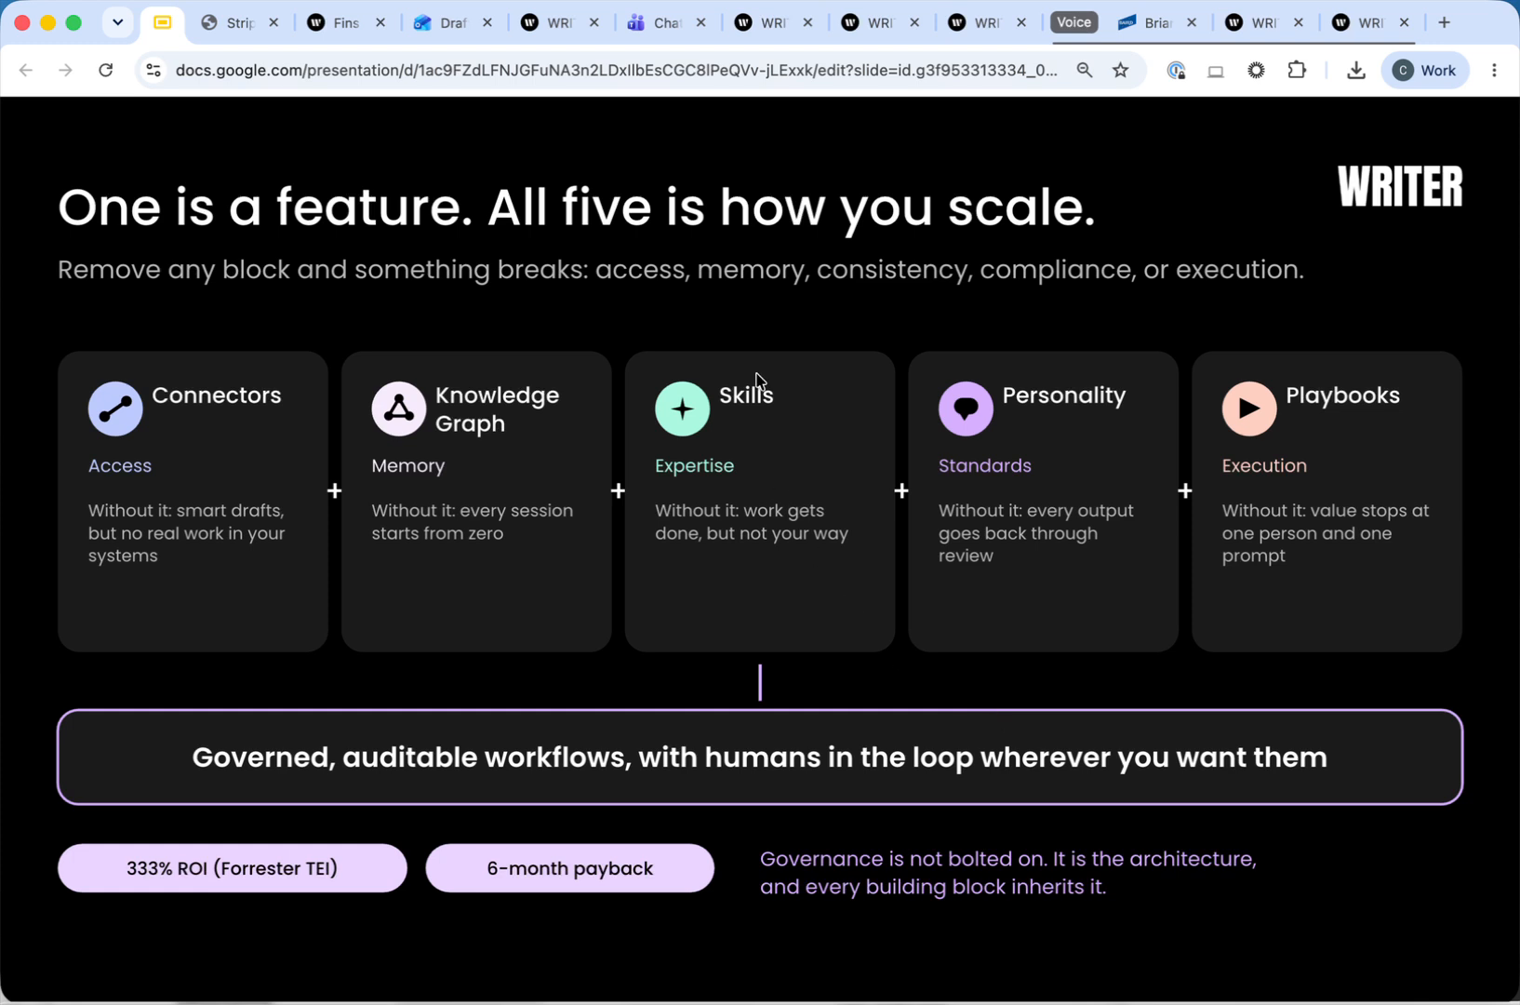
- Switch to WRITER's organization connectors and browse the catalogue of connectors that can be added
click(779, 28)
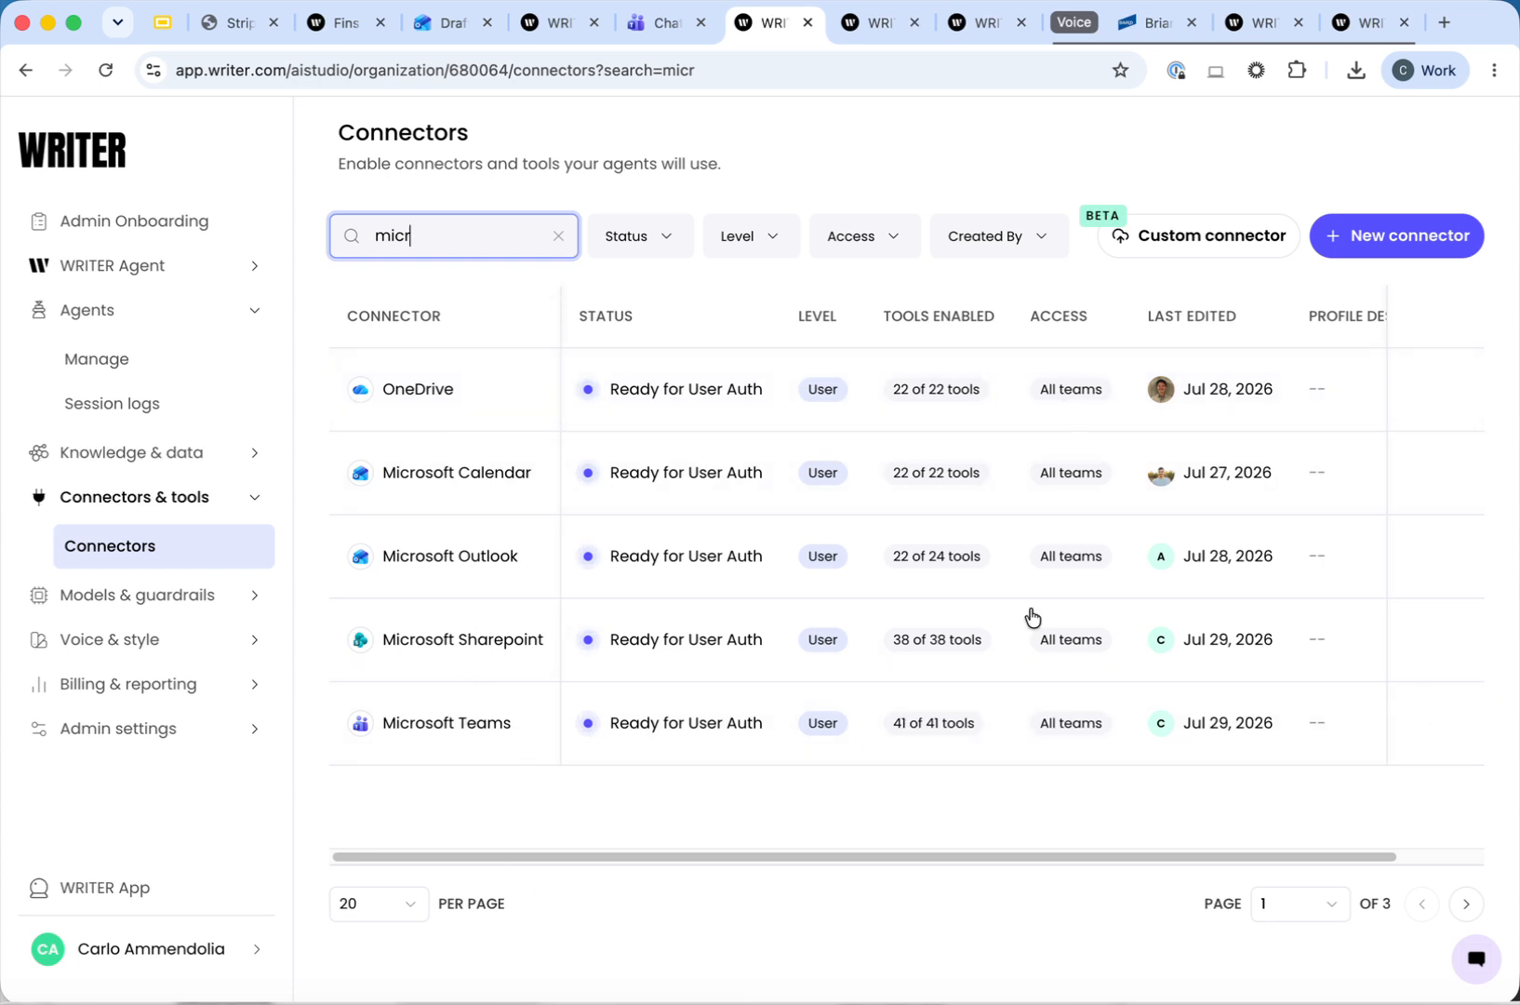
click(1429, 237)
scroll(930, 614, down, 10)
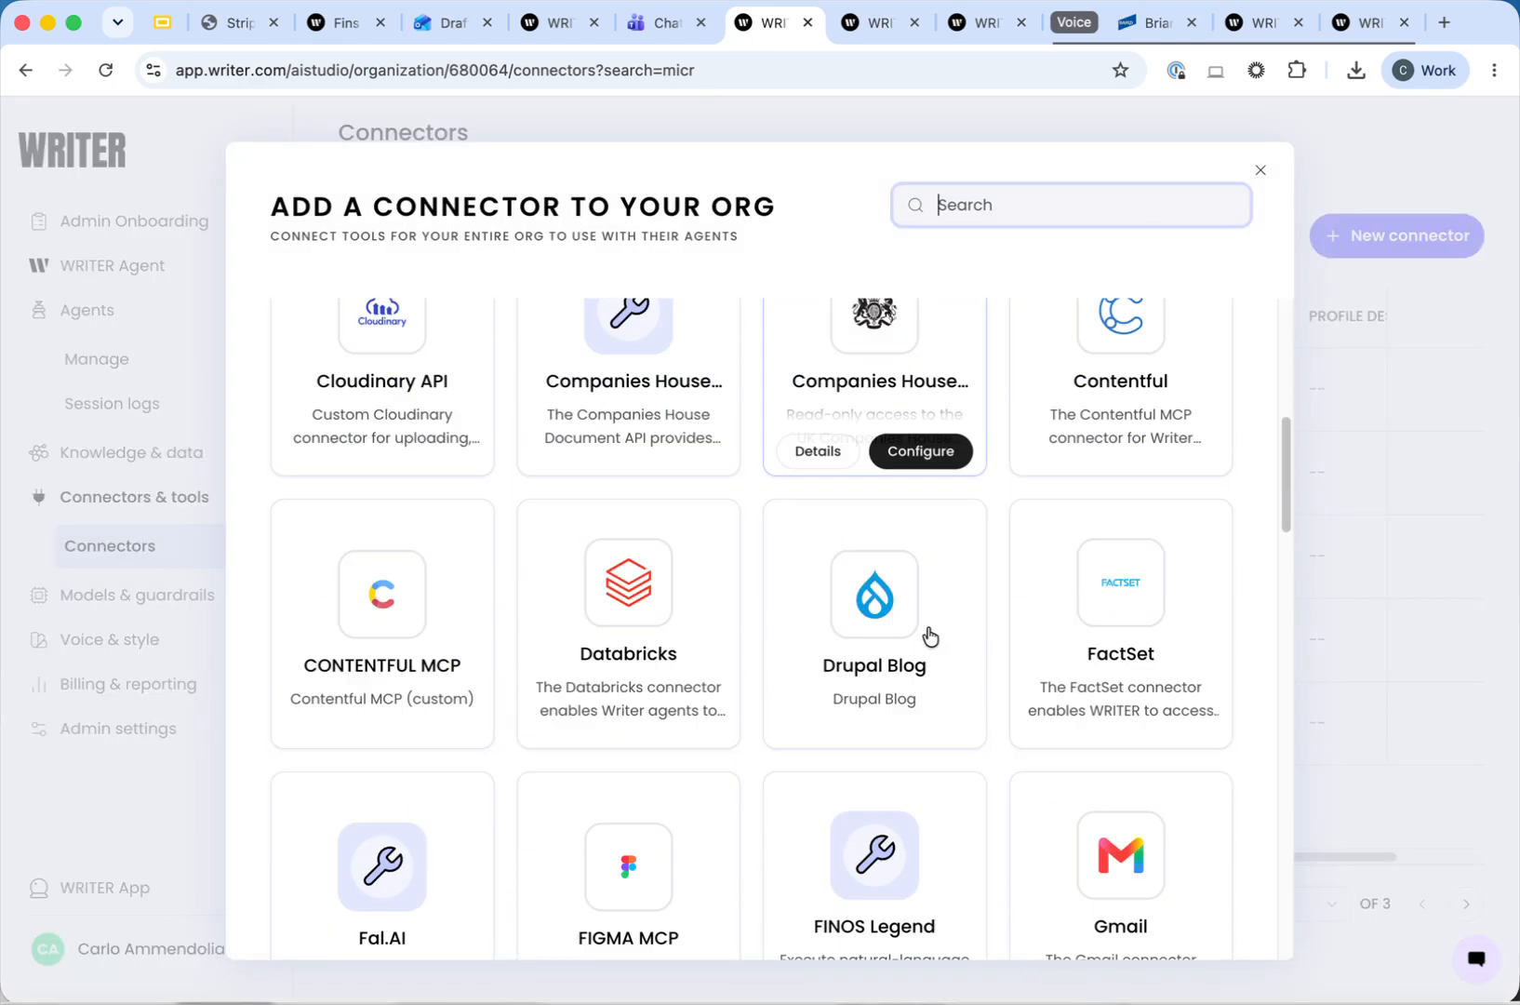
scroll(948, 607, down, 5)
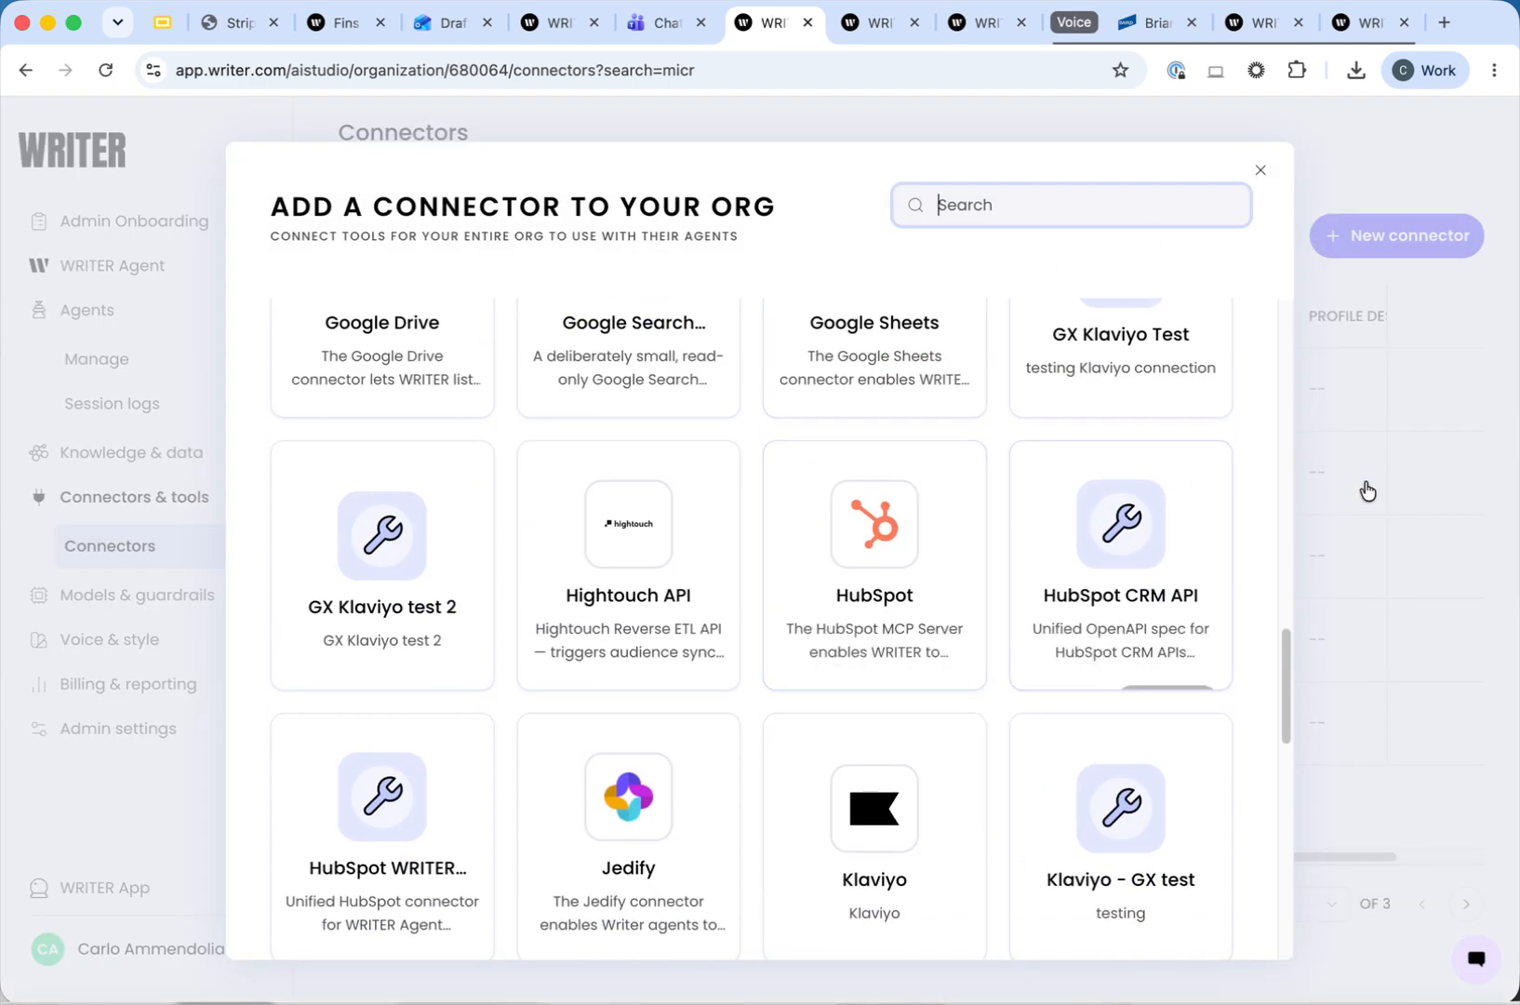
click(1438, 430)
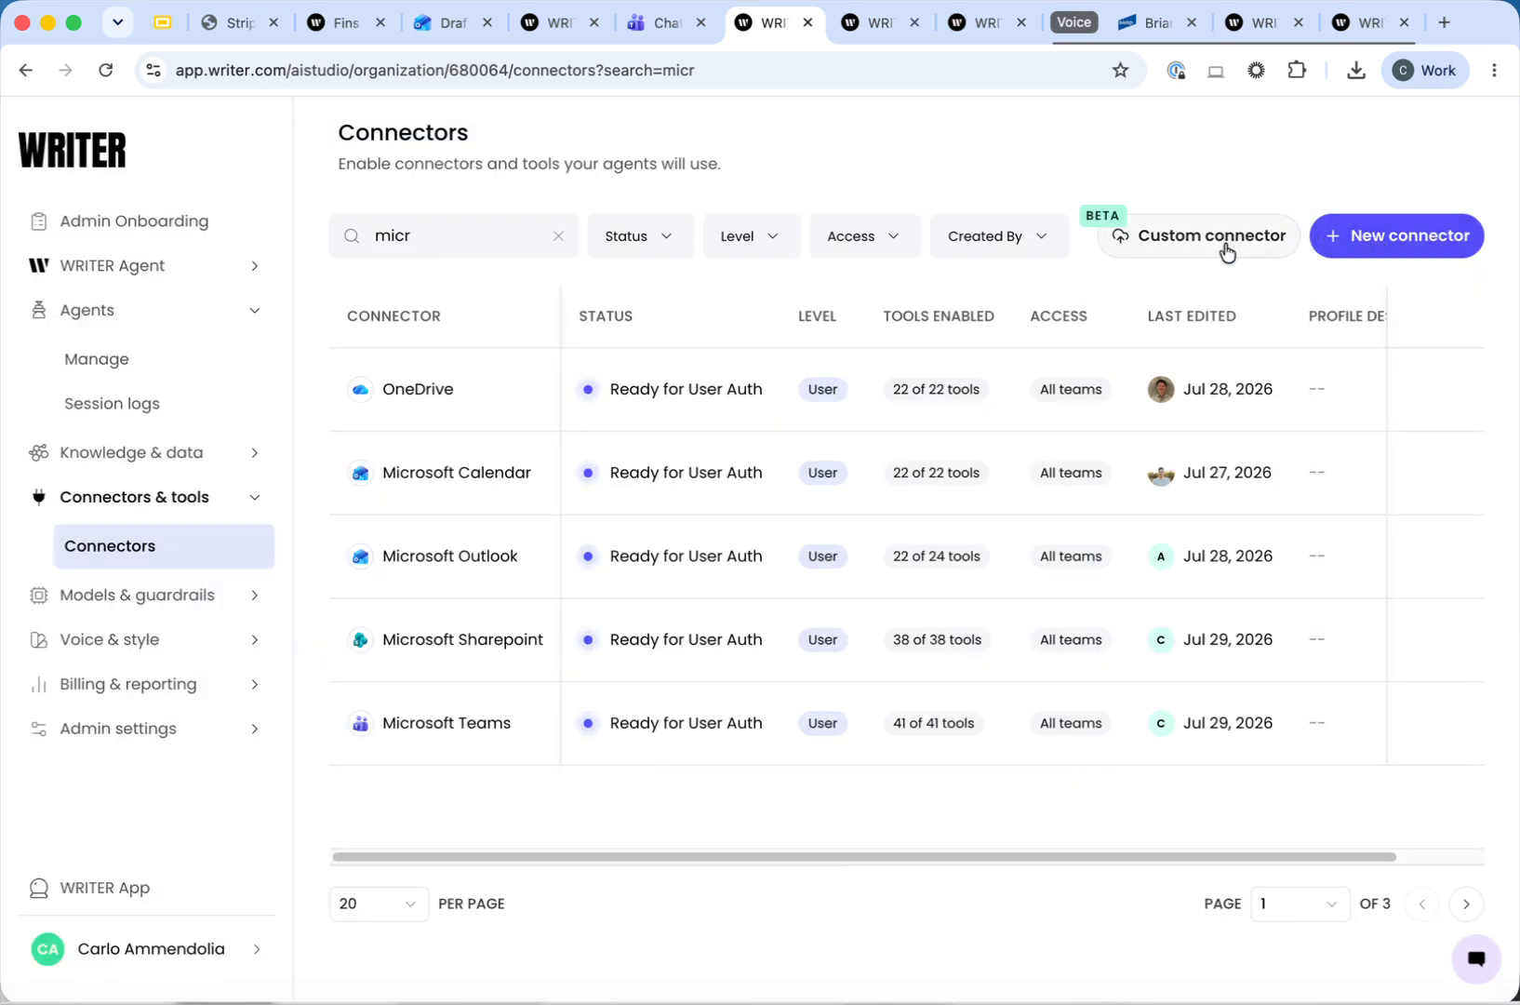
- View the available methods for creating a custom connector, and discard the new connector
click(1192, 244)
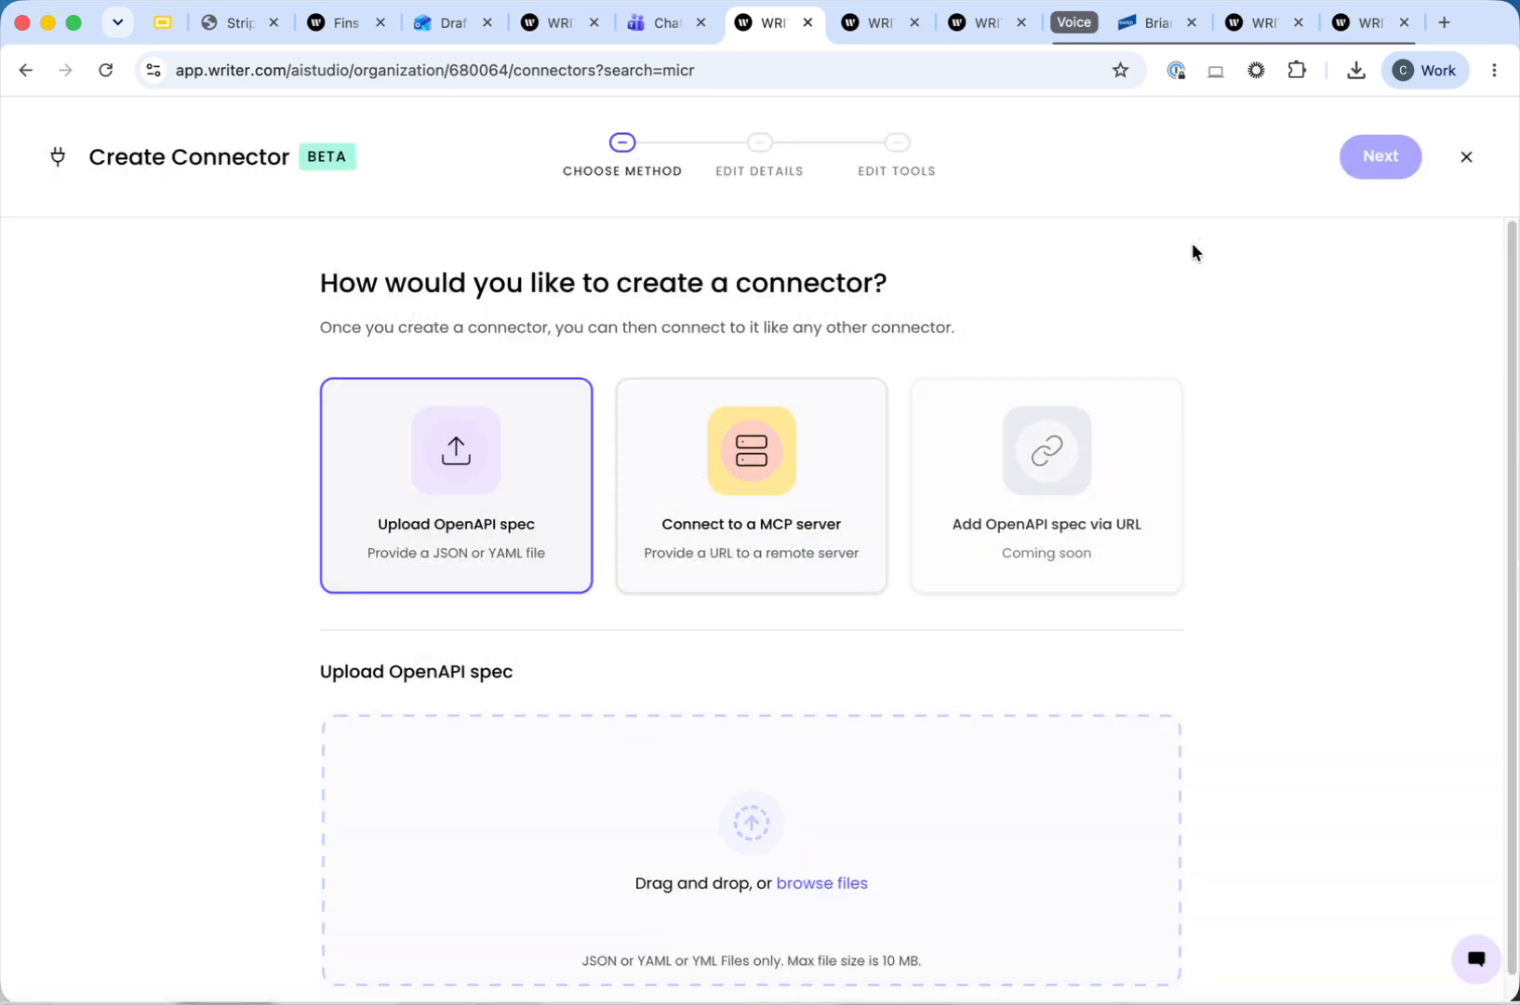
click(1466, 156)
click(890, 645)
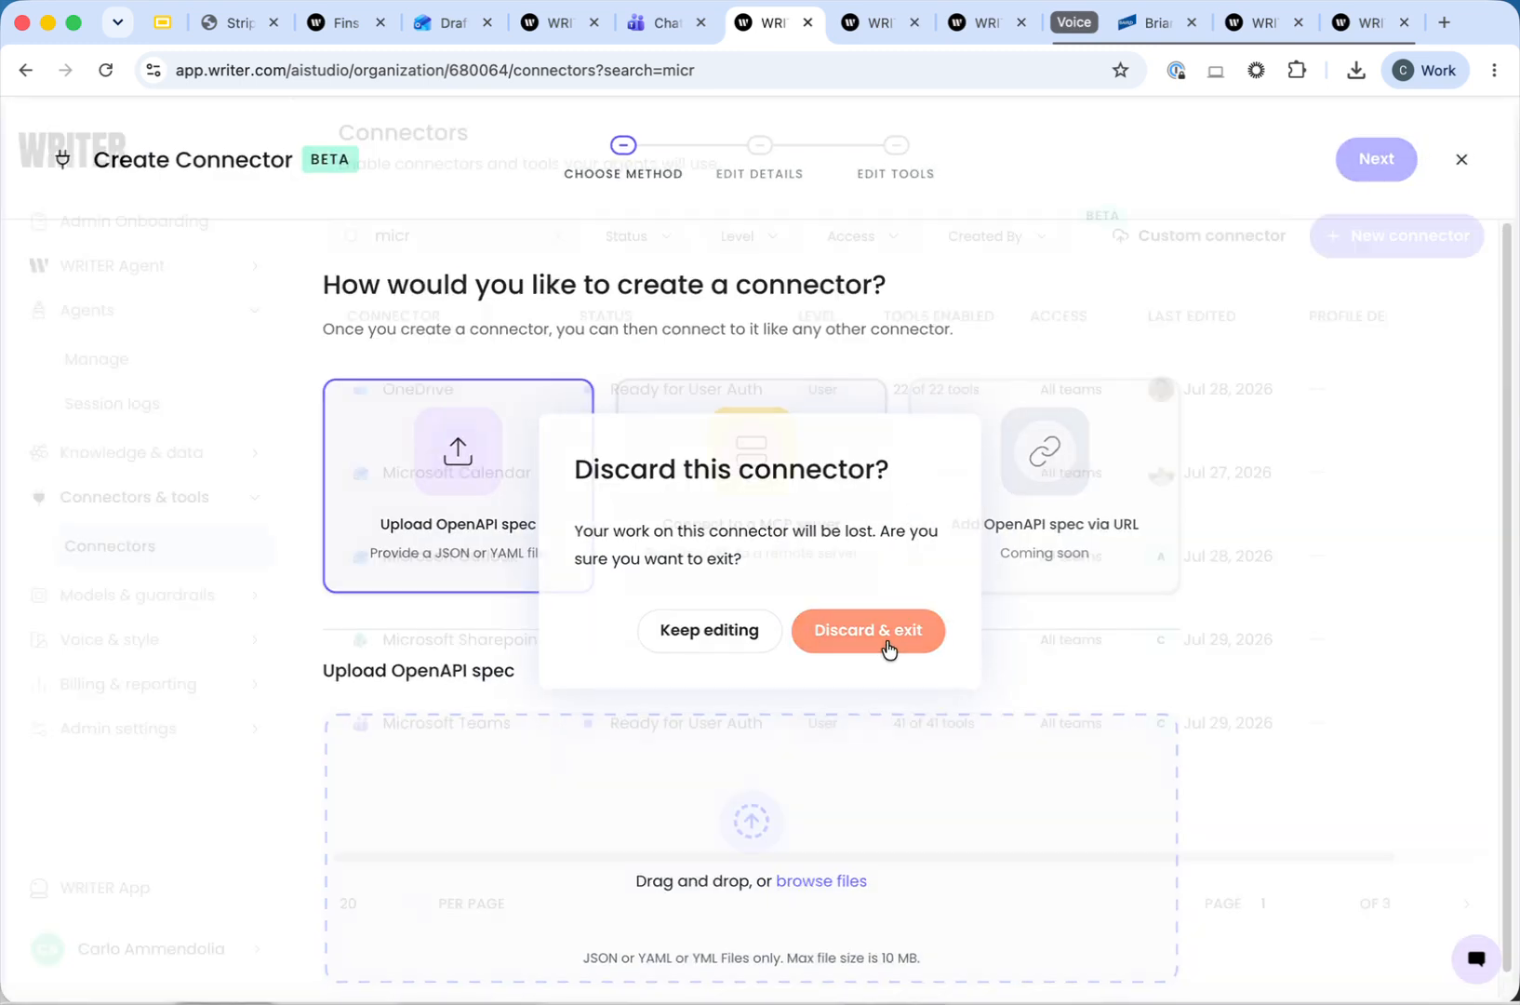
- Open the management settings of WRITER Agent and search its connectors for "mic"
click(874, 23)
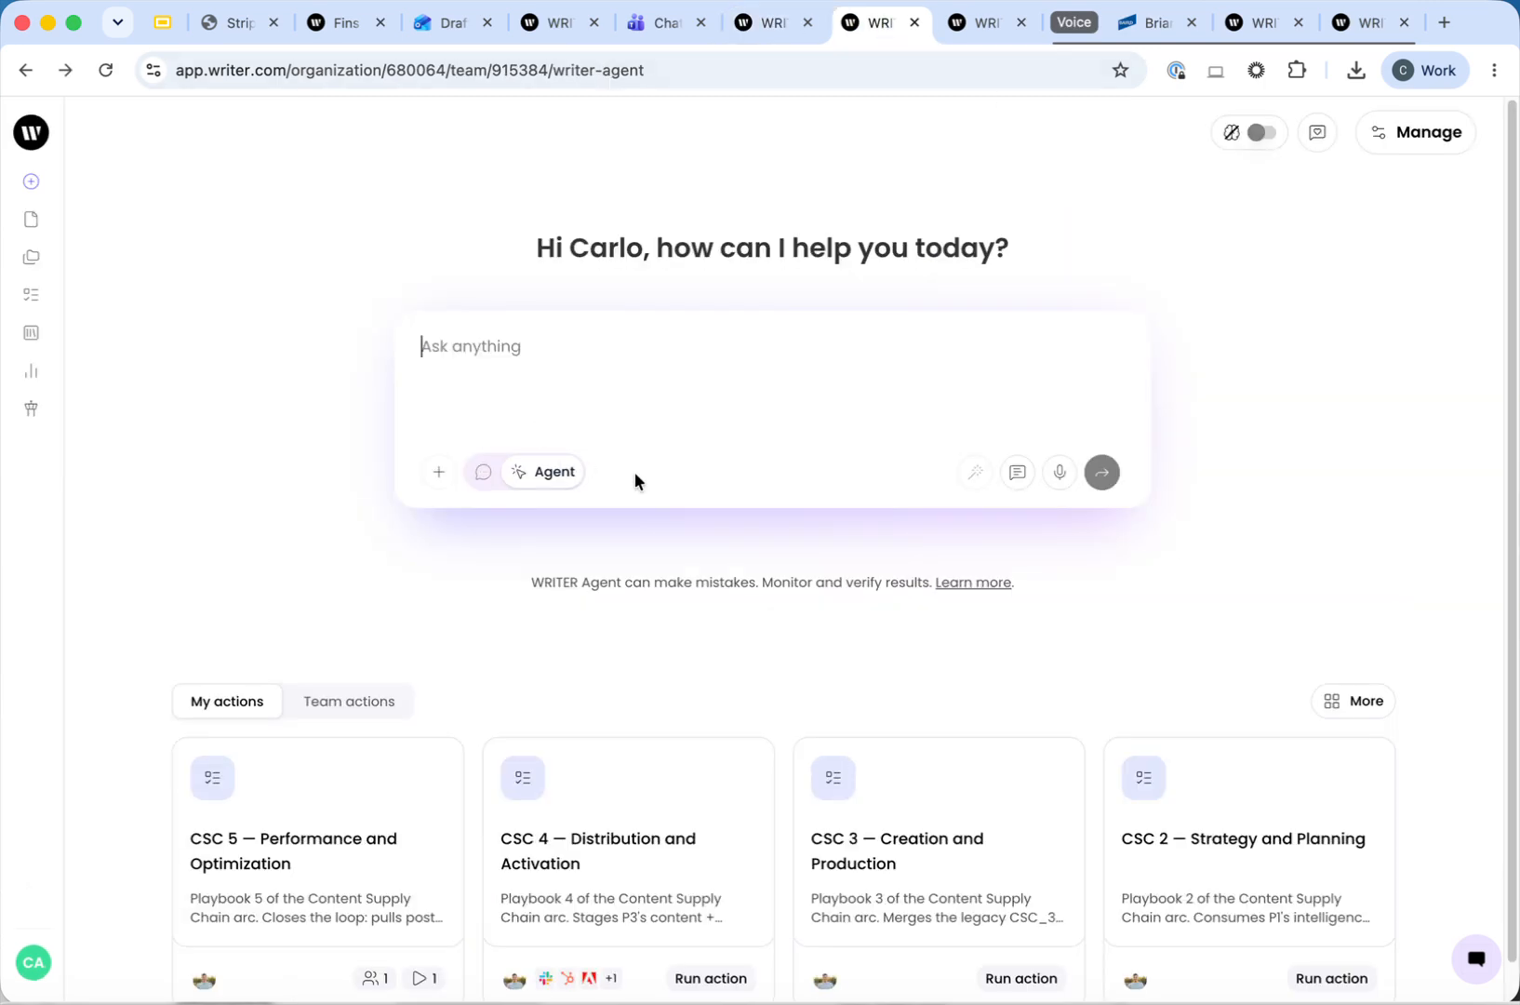
click(1415, 136)
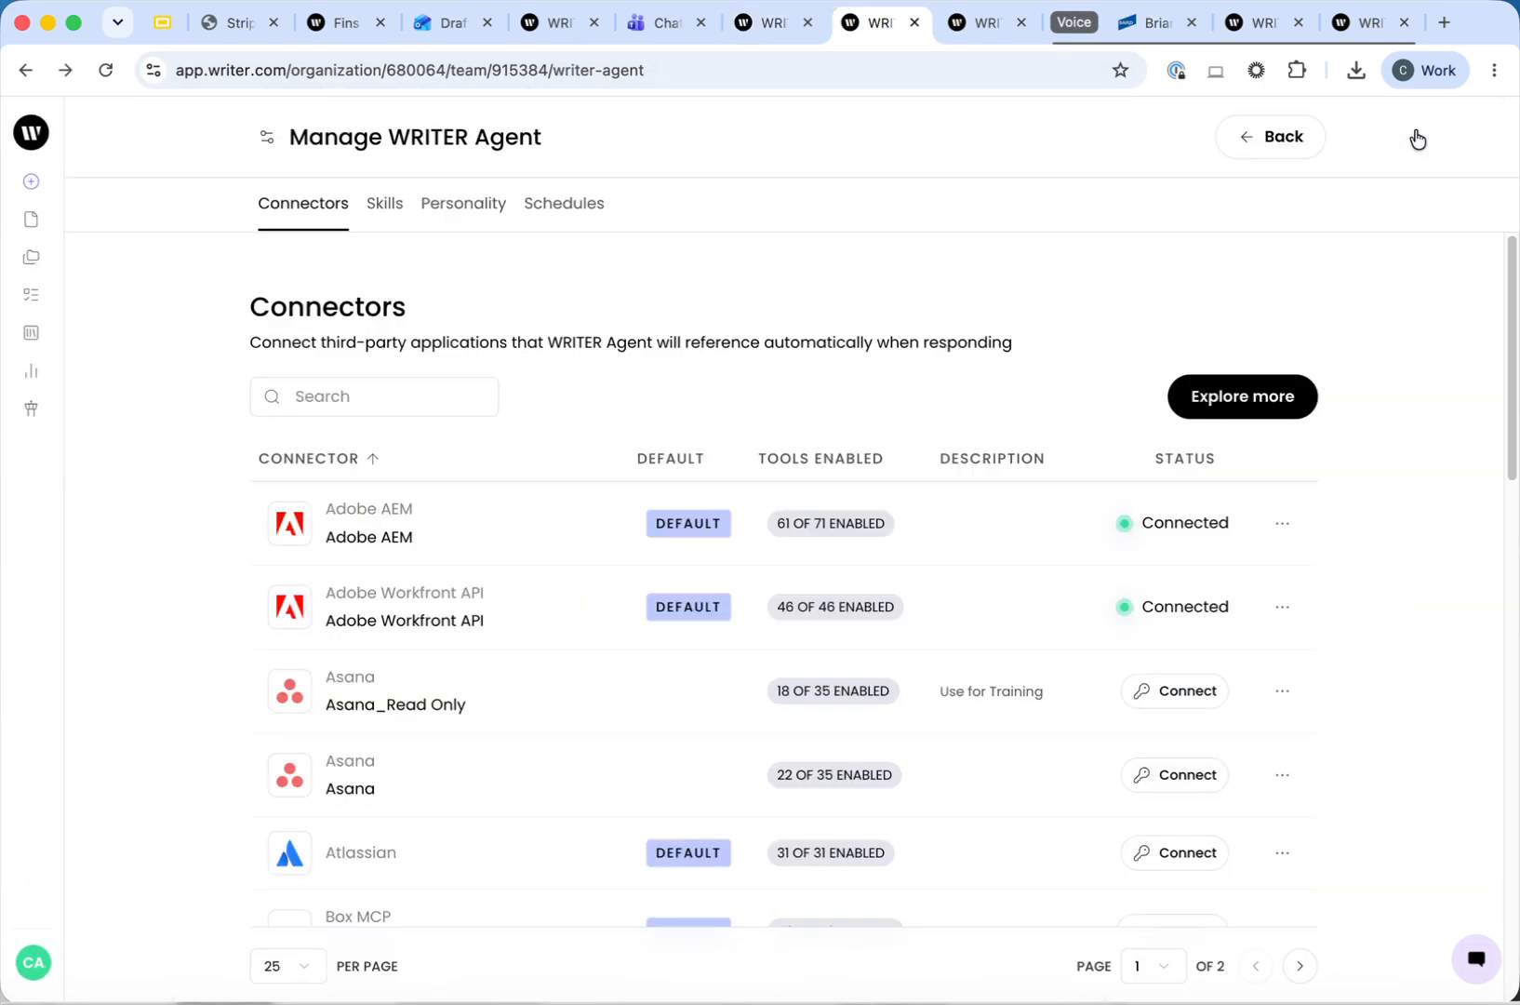
scroll(902, 316, down, 1)
click(451, 345)
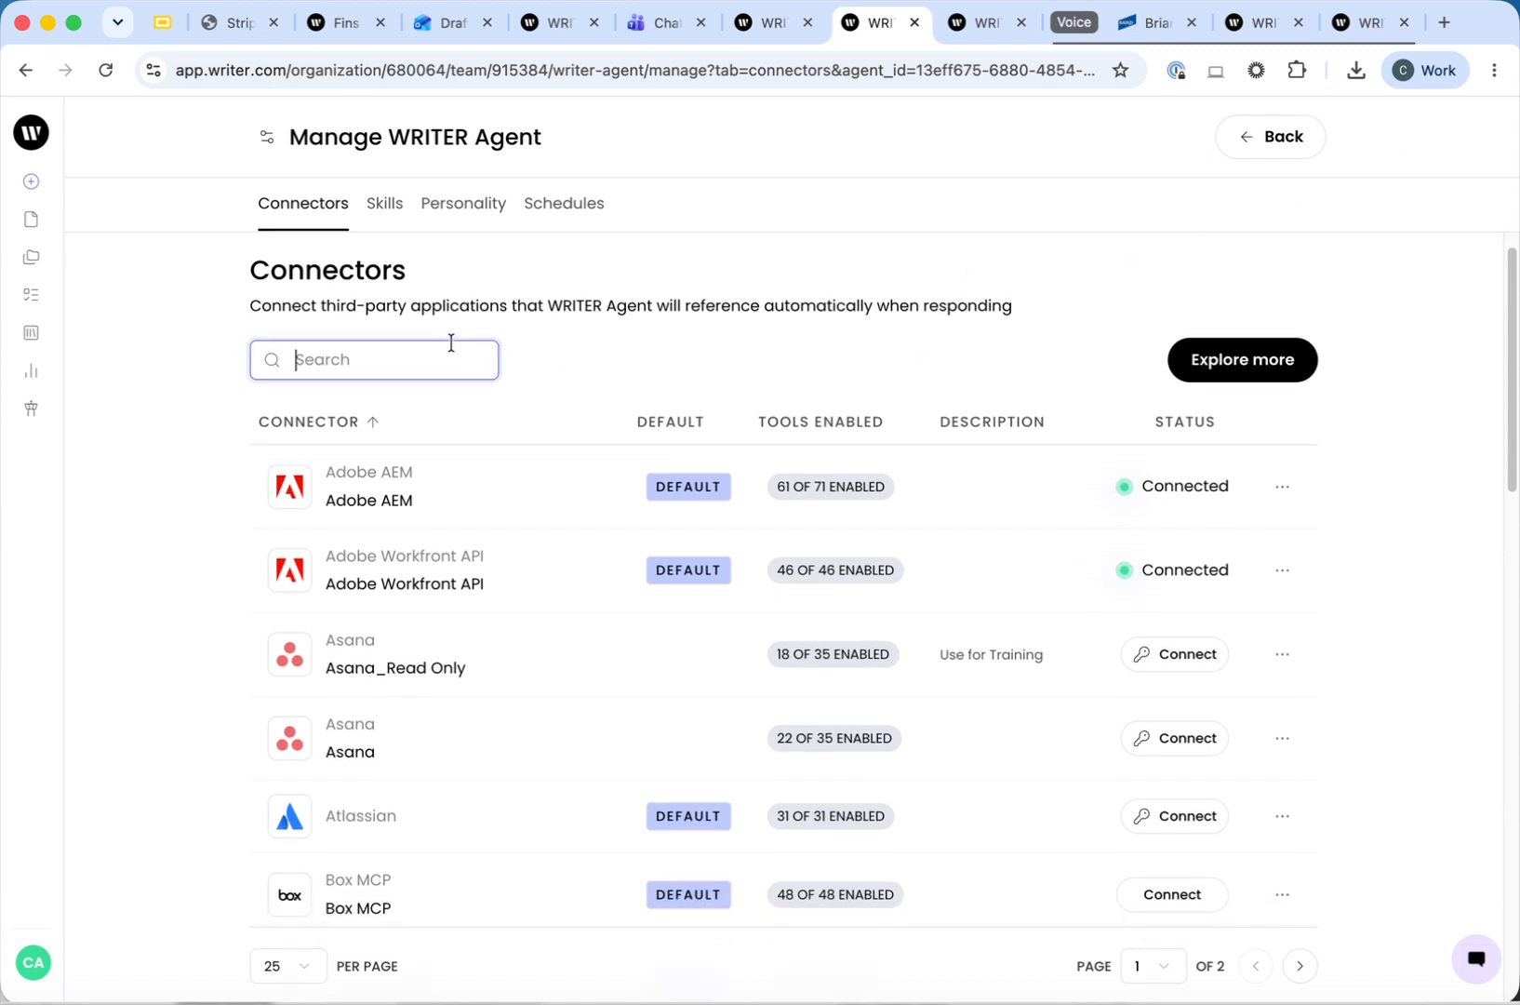
text(nic)
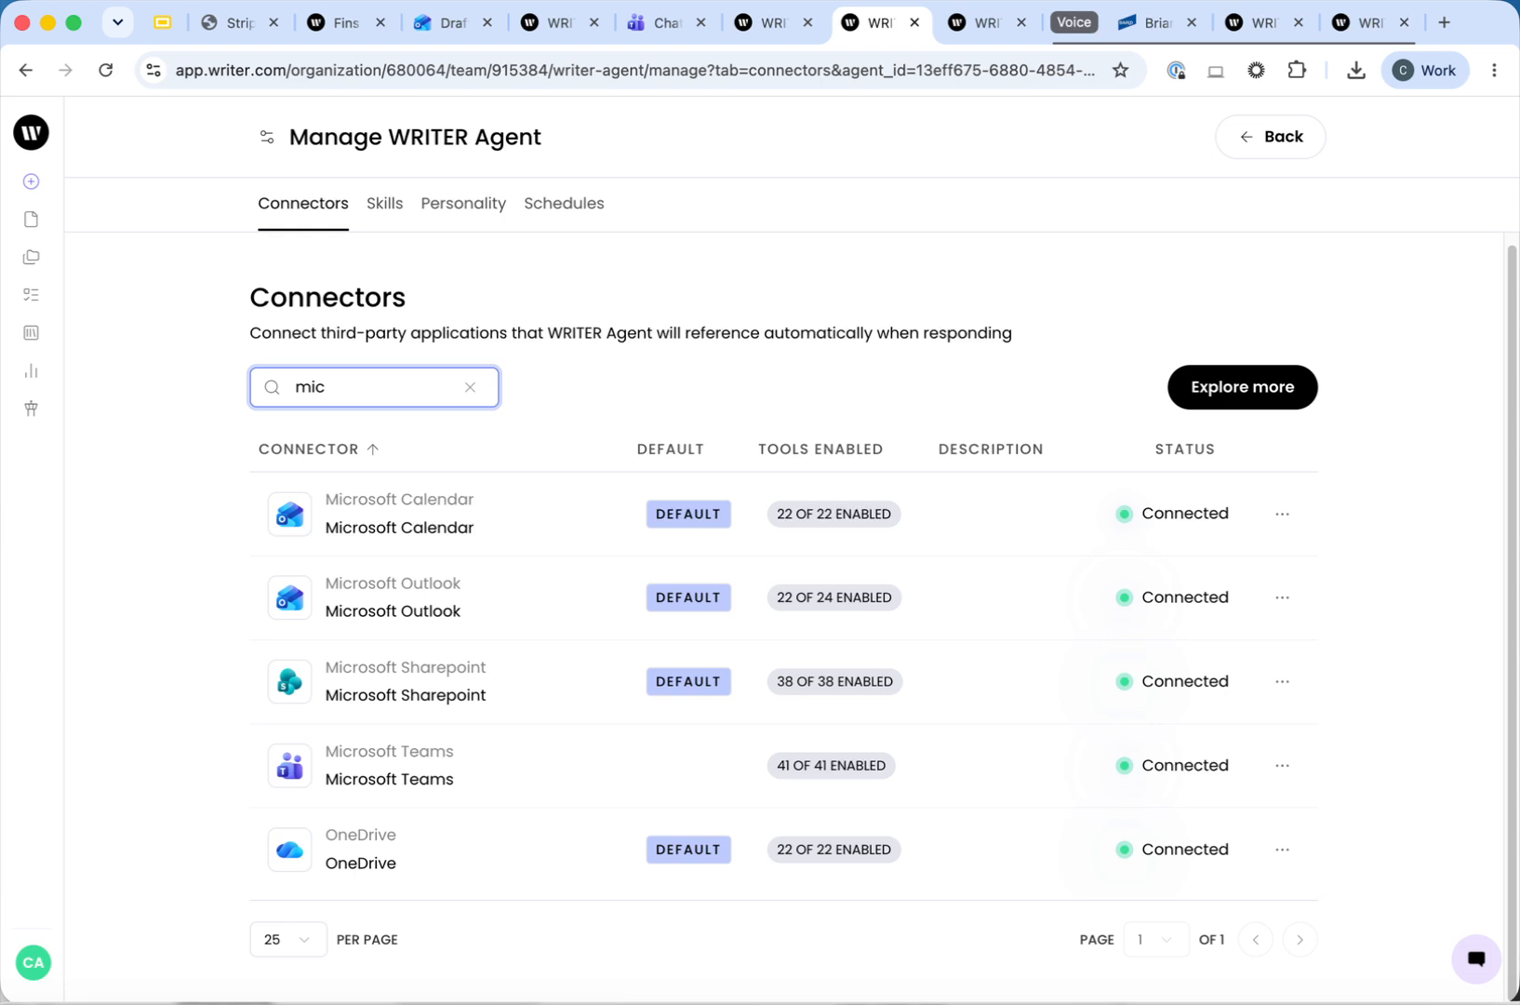
- Start a new multi-step playbook and paste the copied "Fins - Deal Research & Analysis + Distribution" prompt as its description
click(978, 31)
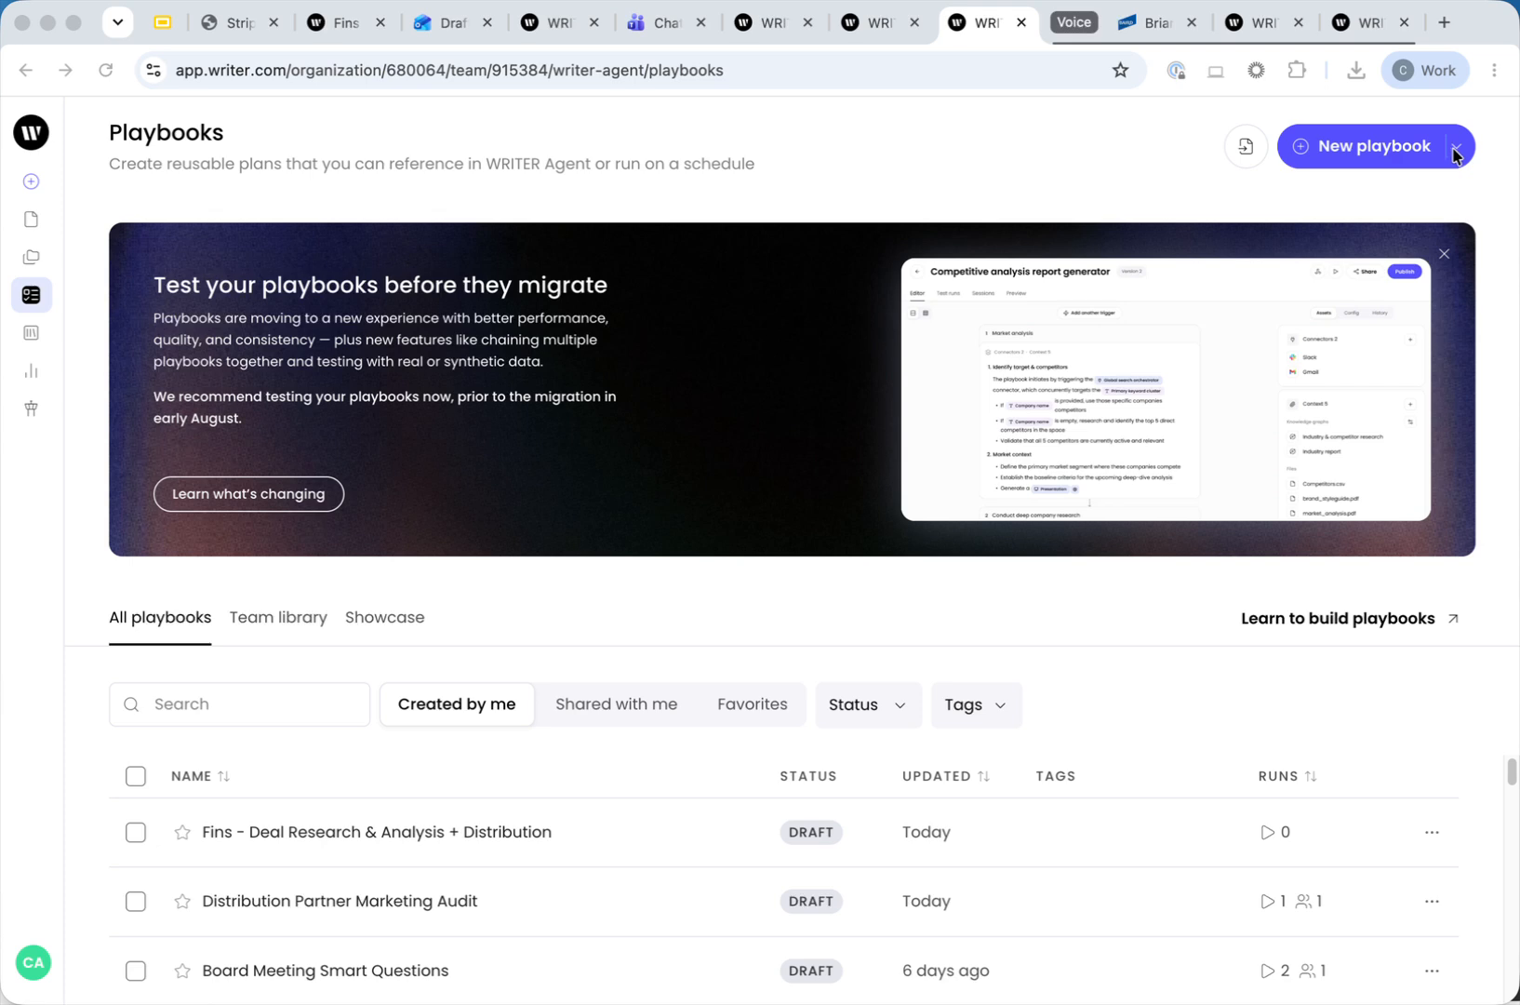
click(1370, 157)
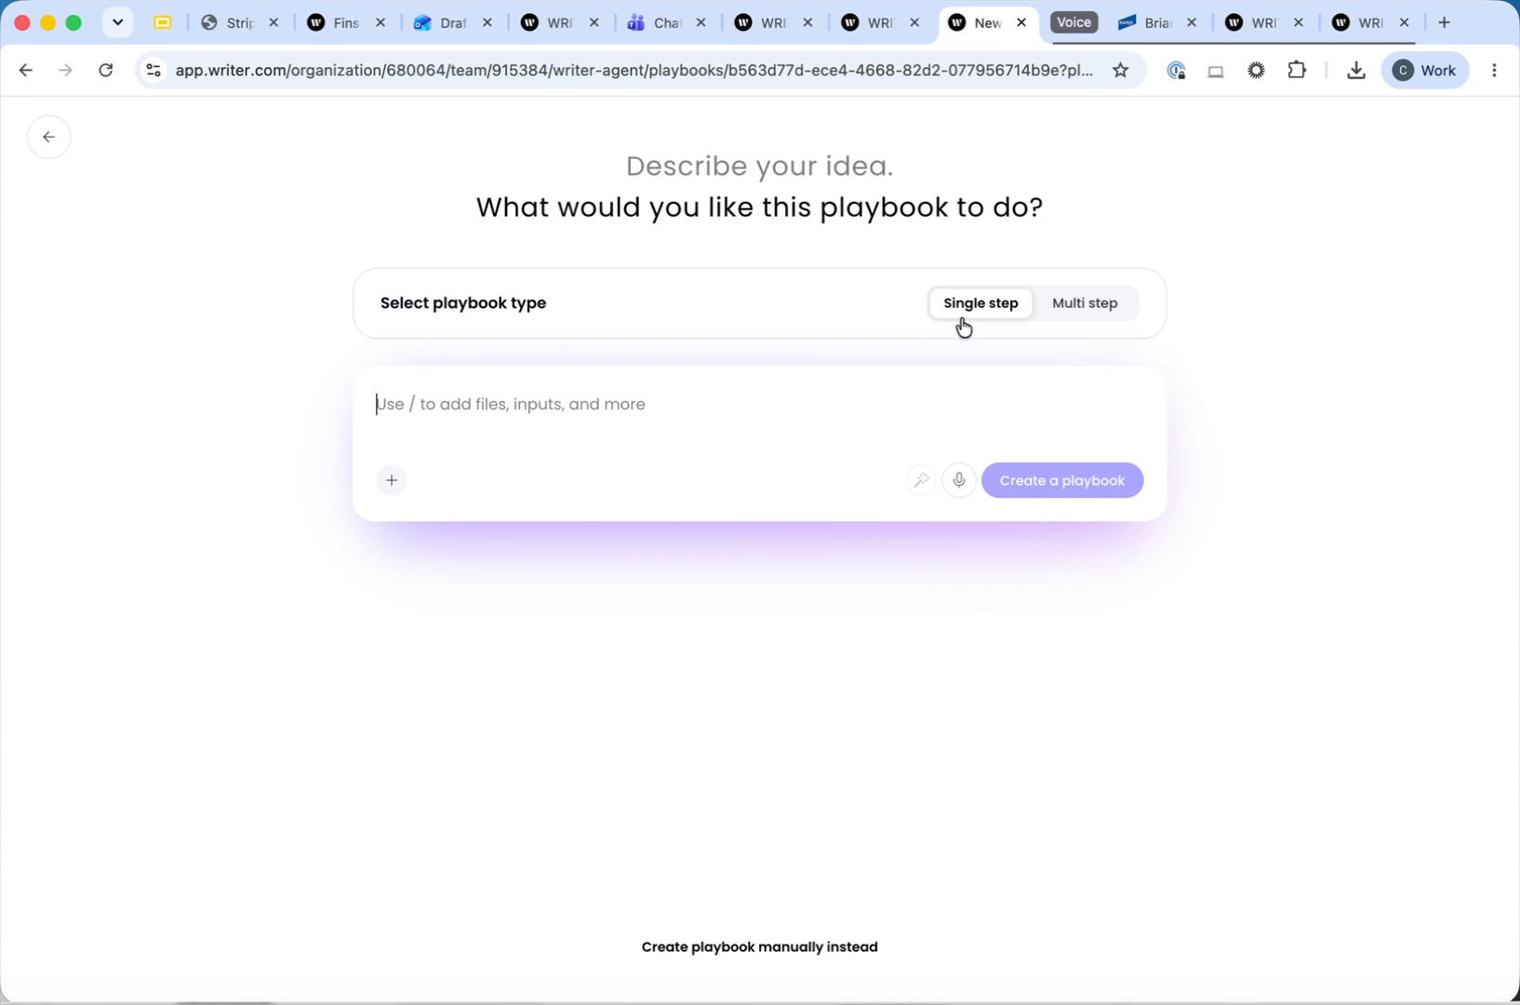
click(1082, 310)
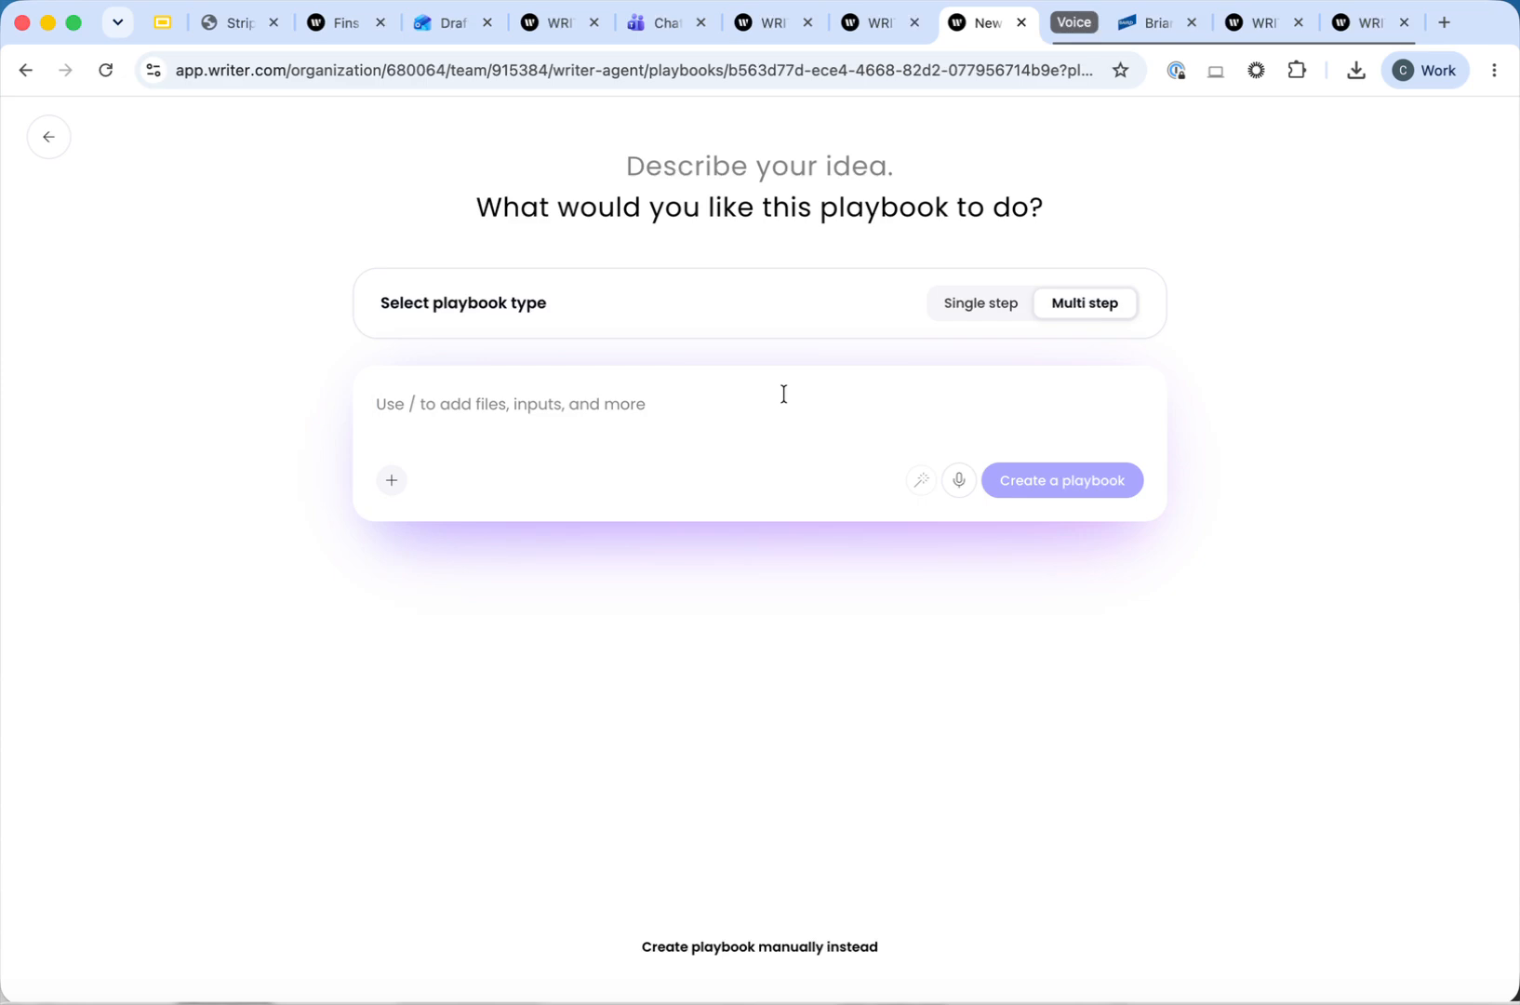
key(super+v)
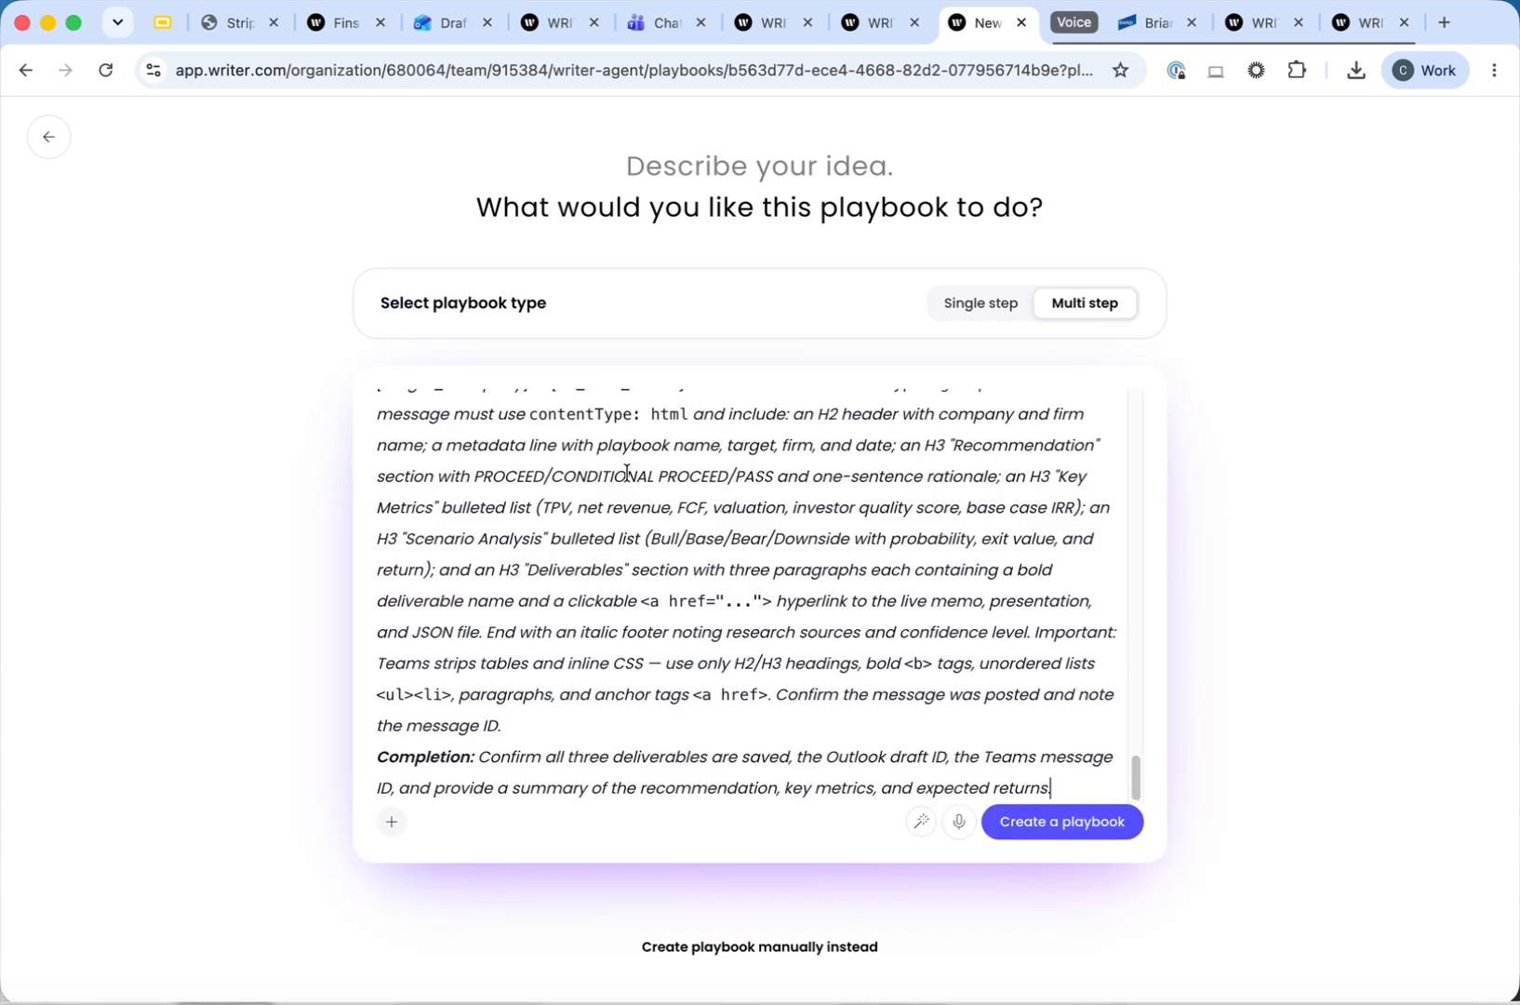
- Insert blank lines before the "Input variables" and "Connectors required" sections of the playbook prompt
scroll(630, 480, up, 10)
scroll(631, 480, up, 15)
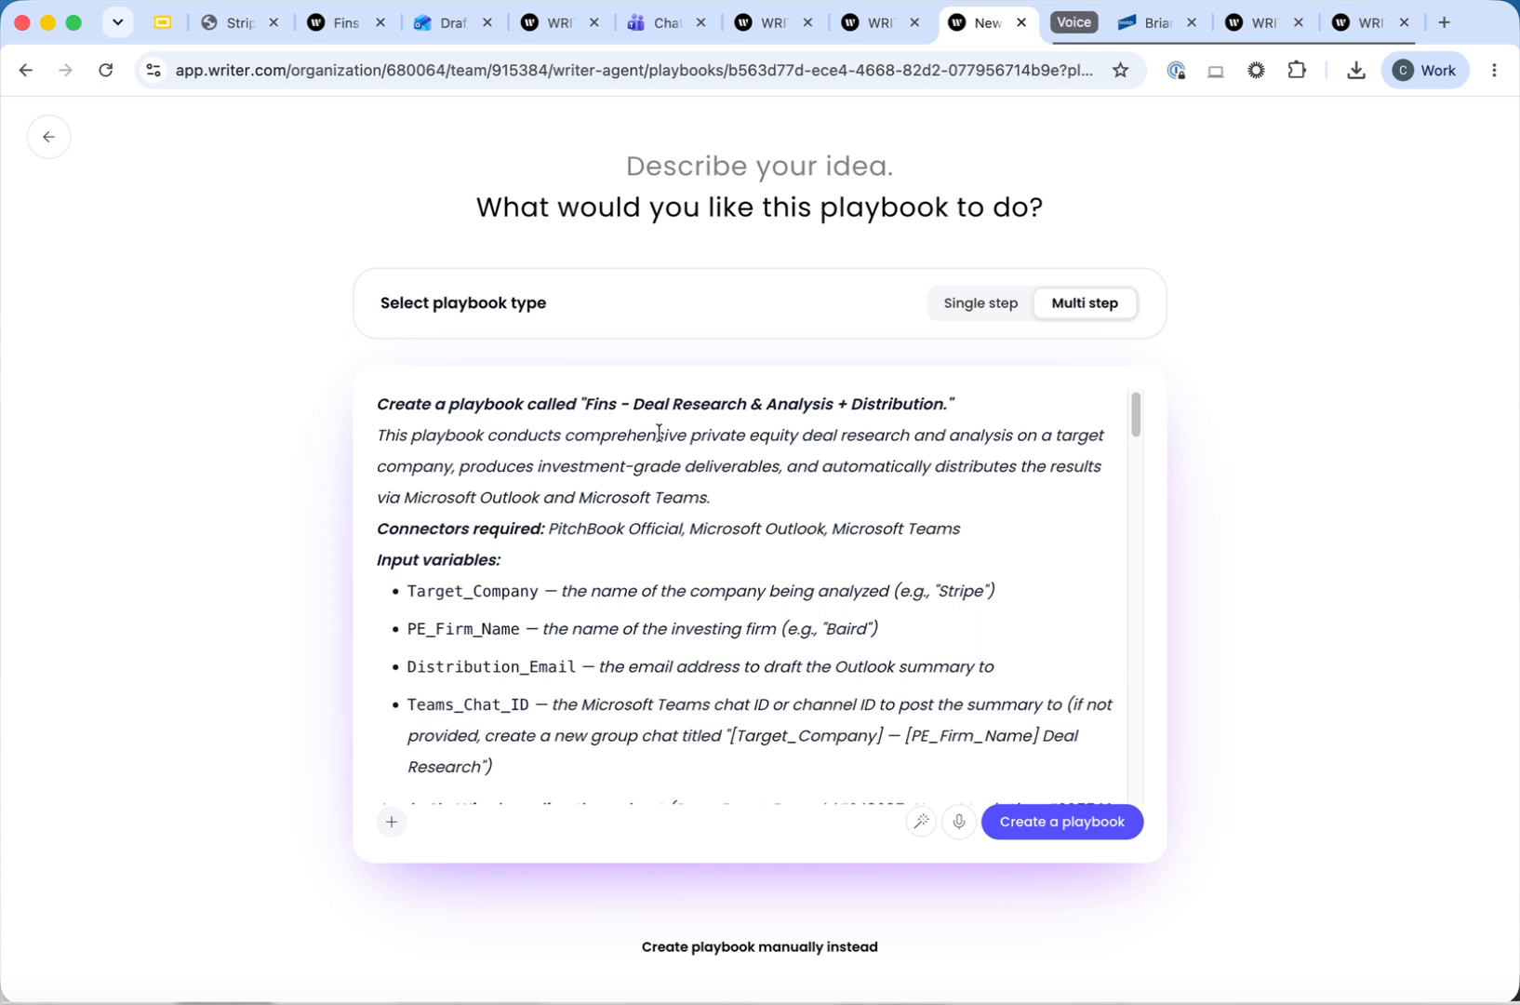
click(986, 536)
key(Return)
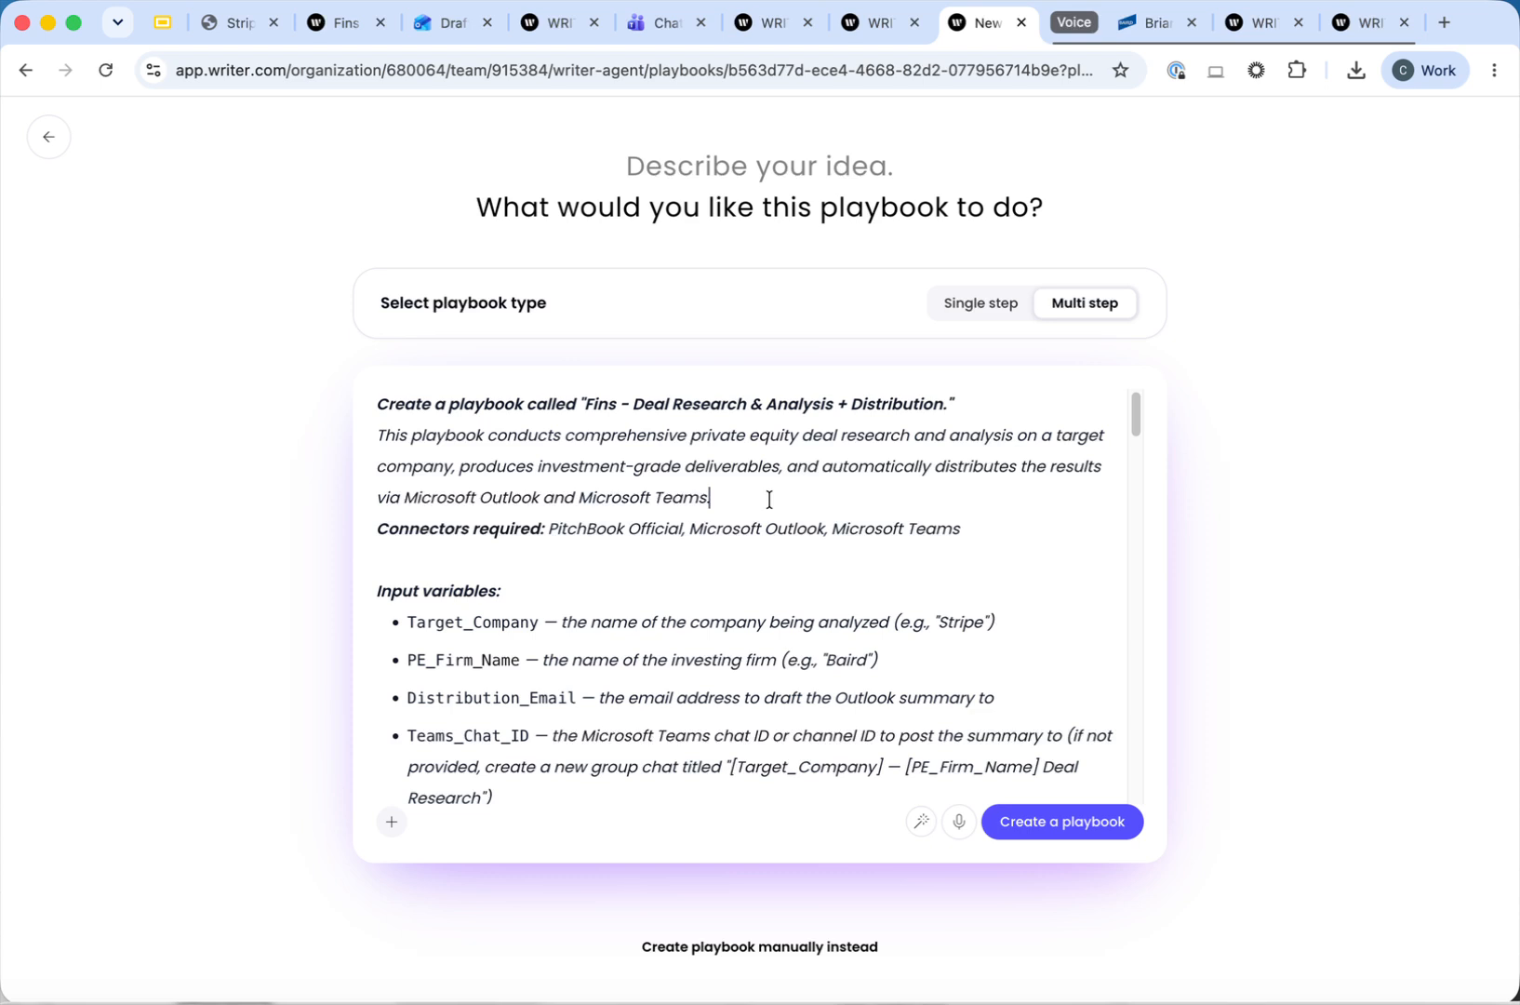
key(Return)
- Review the prompt from its input variables and branding through the raw data file step, and create the playbook from it
scroll(769, 499, down, 5)
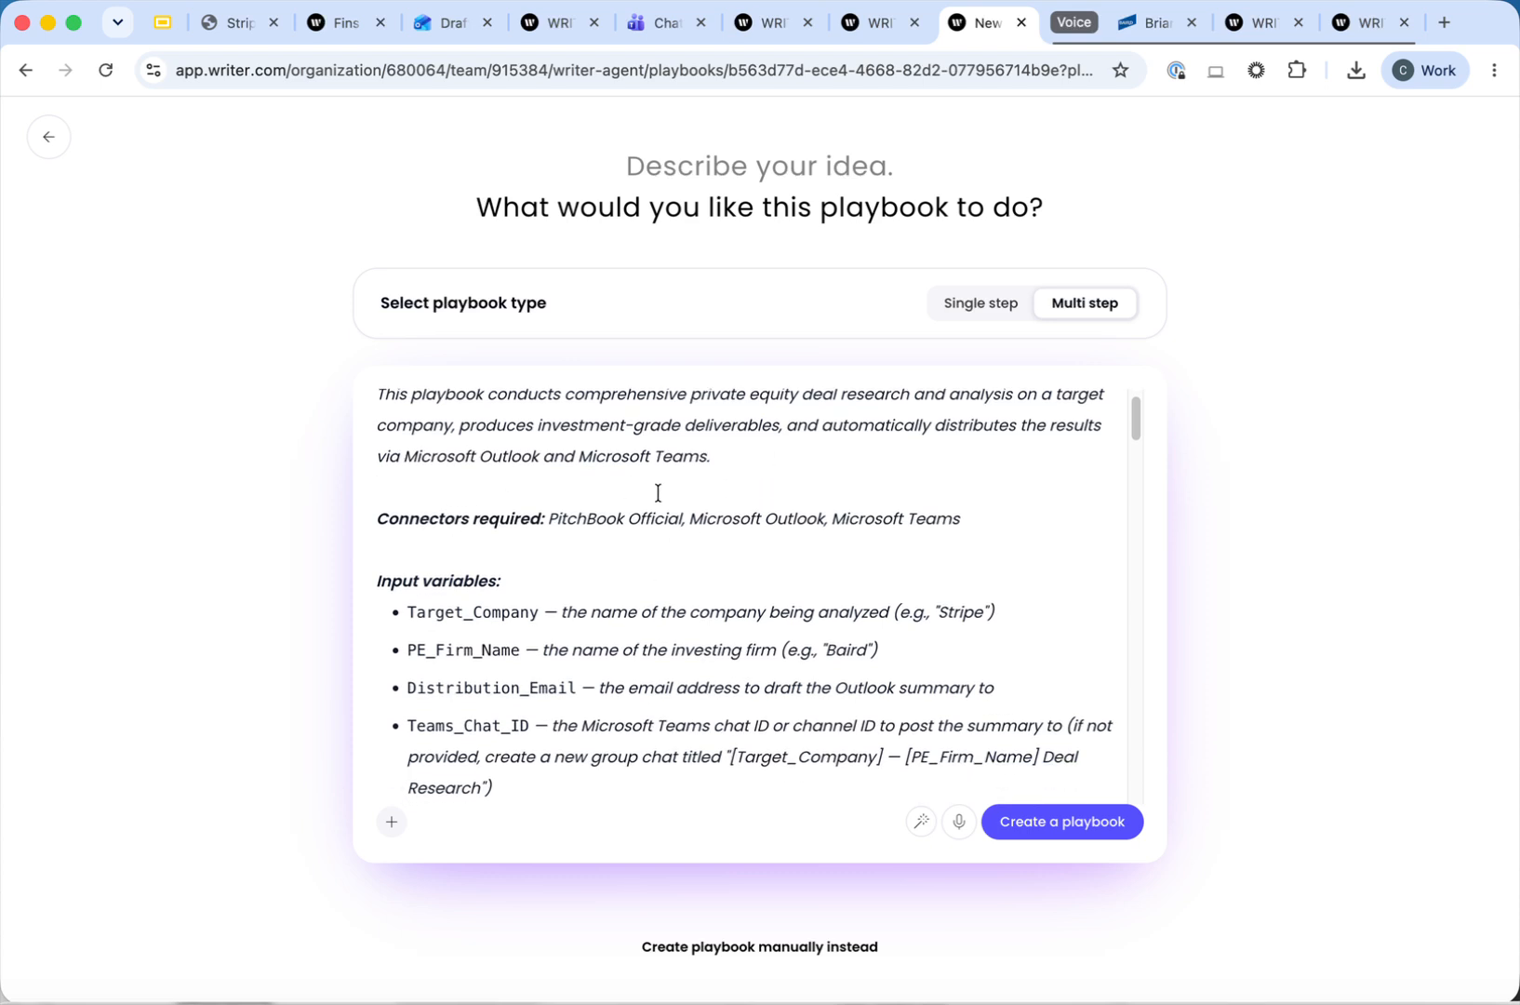
scroll(519, 495, up, 7)
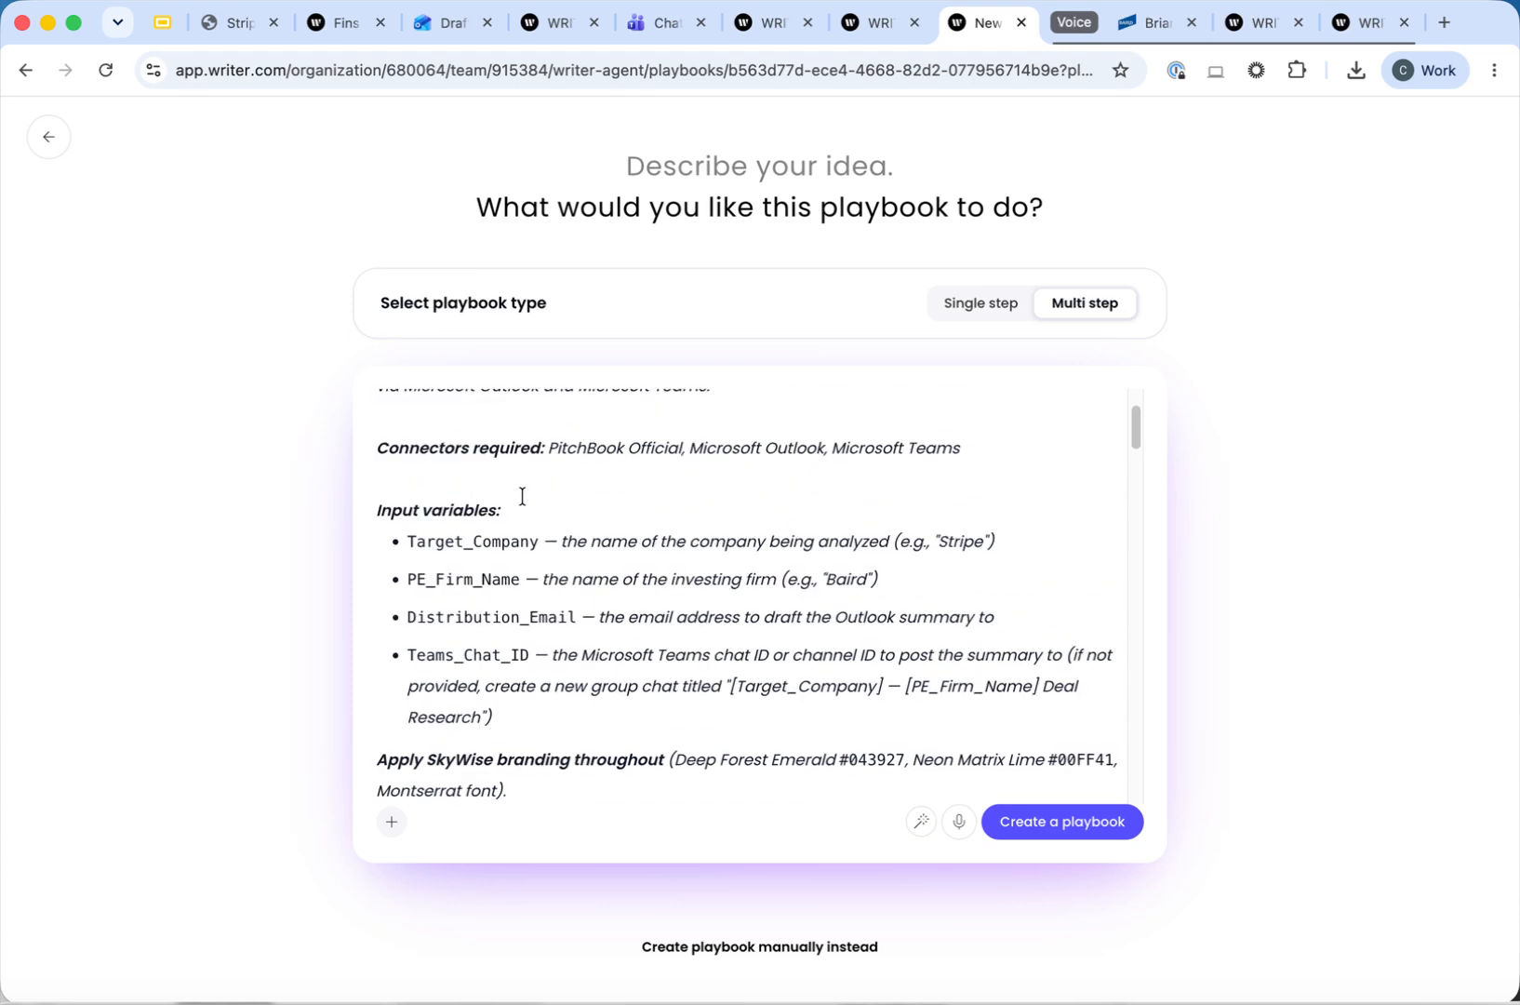
scroll(693, 719, down, 12)
scroll(666, 688, down, 1)
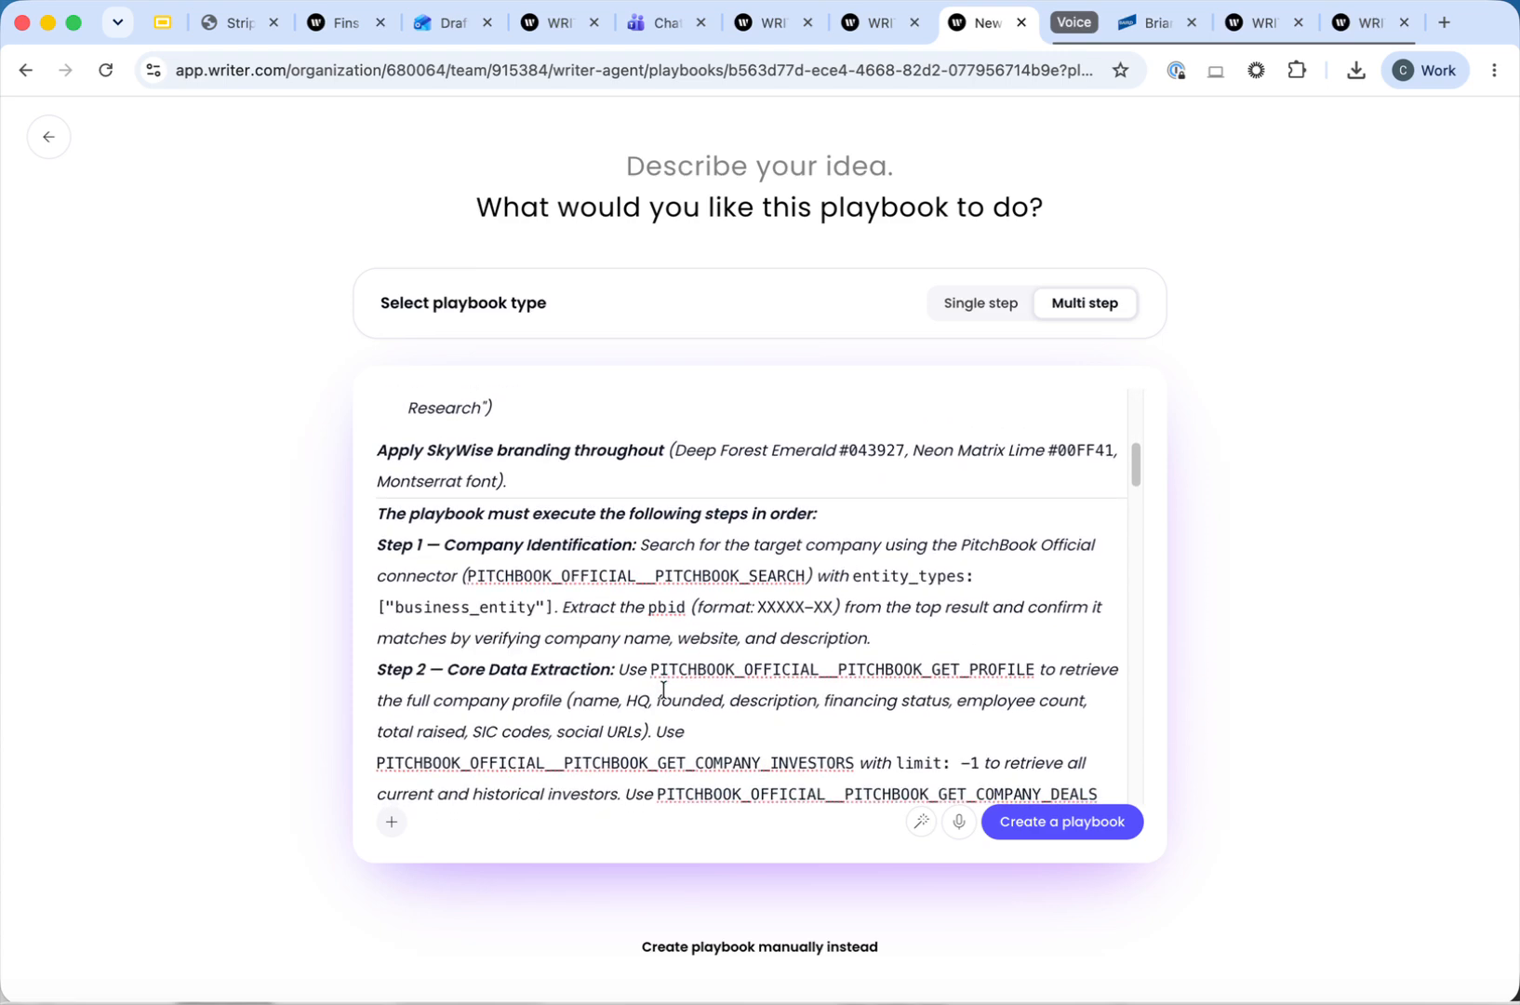
scroll(640, 684, down, 4)
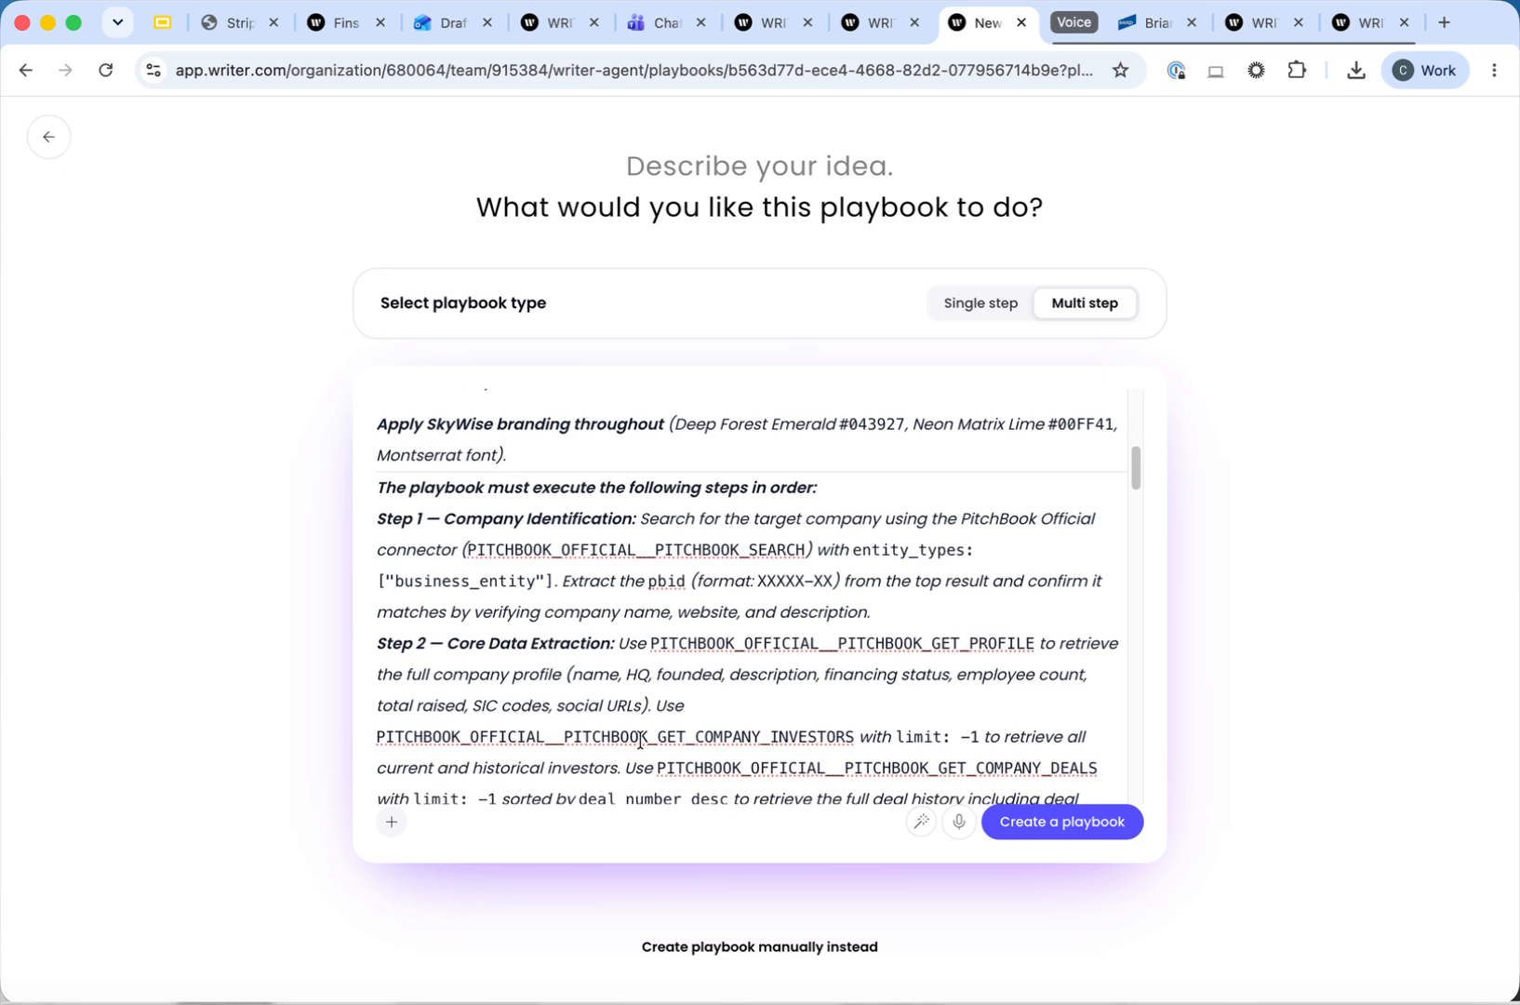
scroll(639, 738, down, 1)
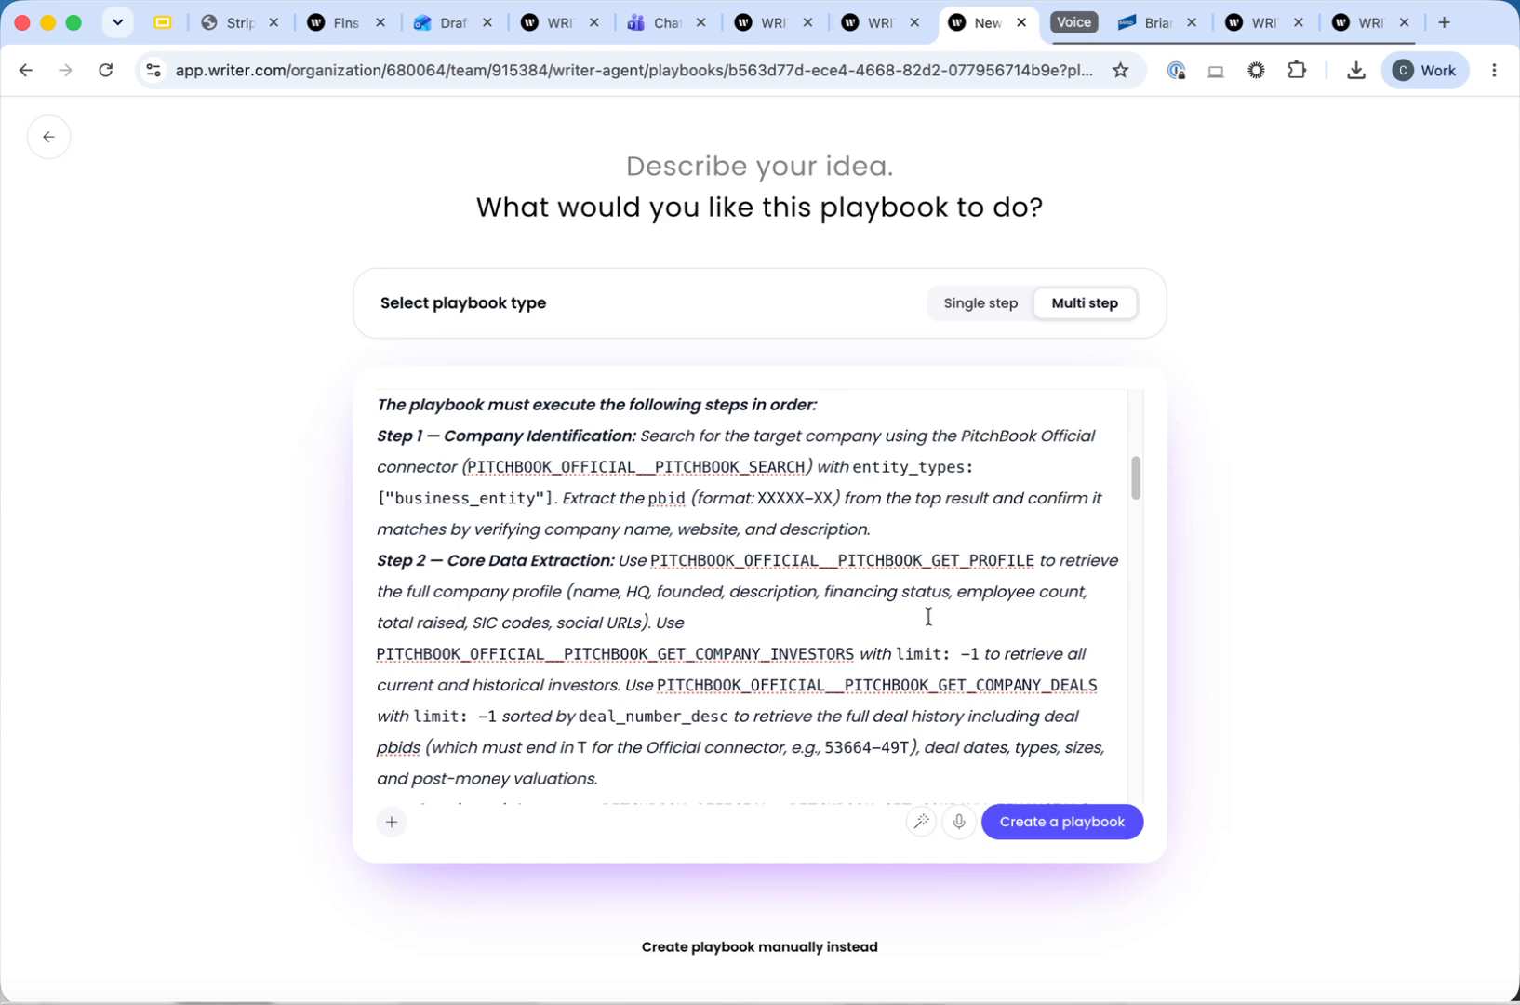
scroll(926, 614, down, 7)
scroll(922, 628, down, 7)
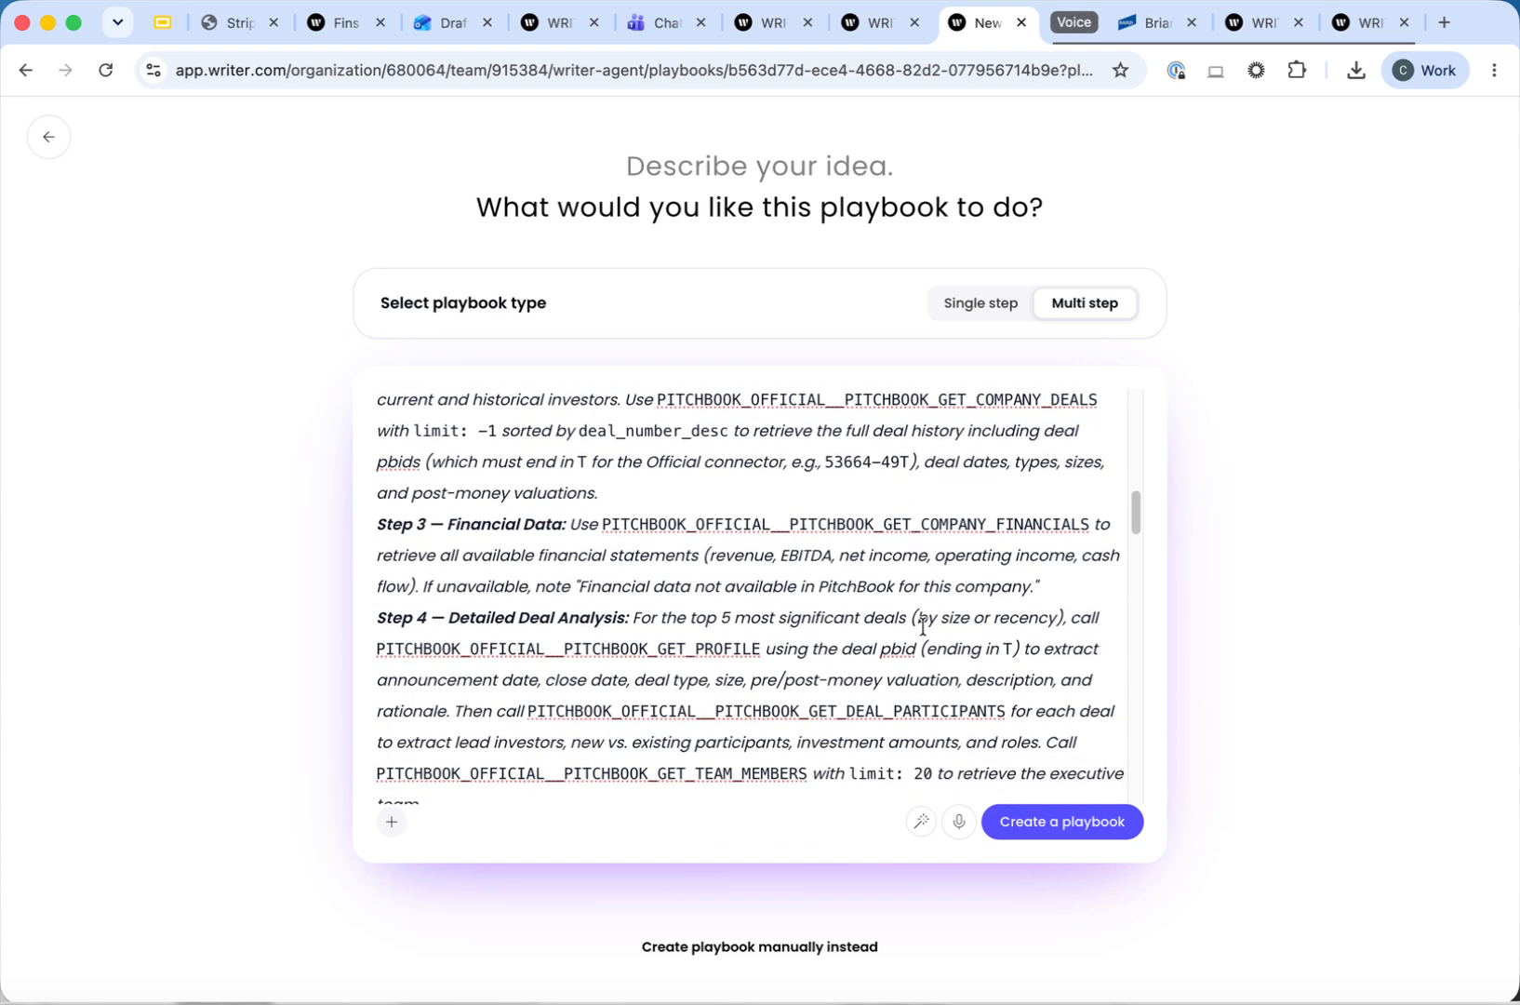
scroll(924, 626, down, 15)
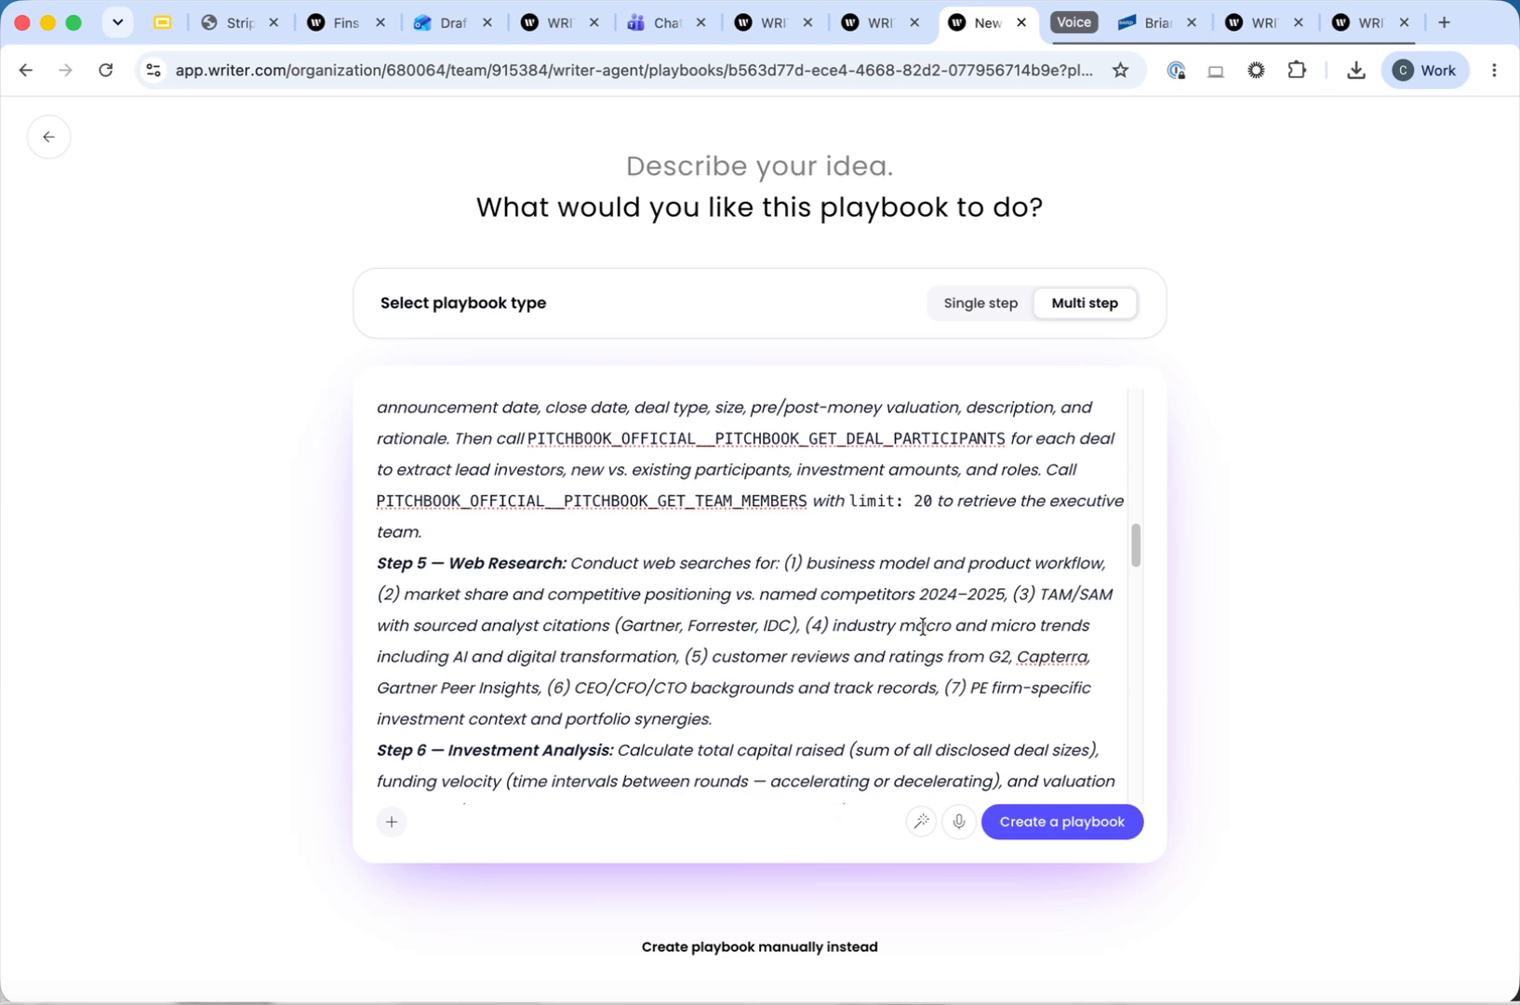
scroll(610, 646, down, 20)
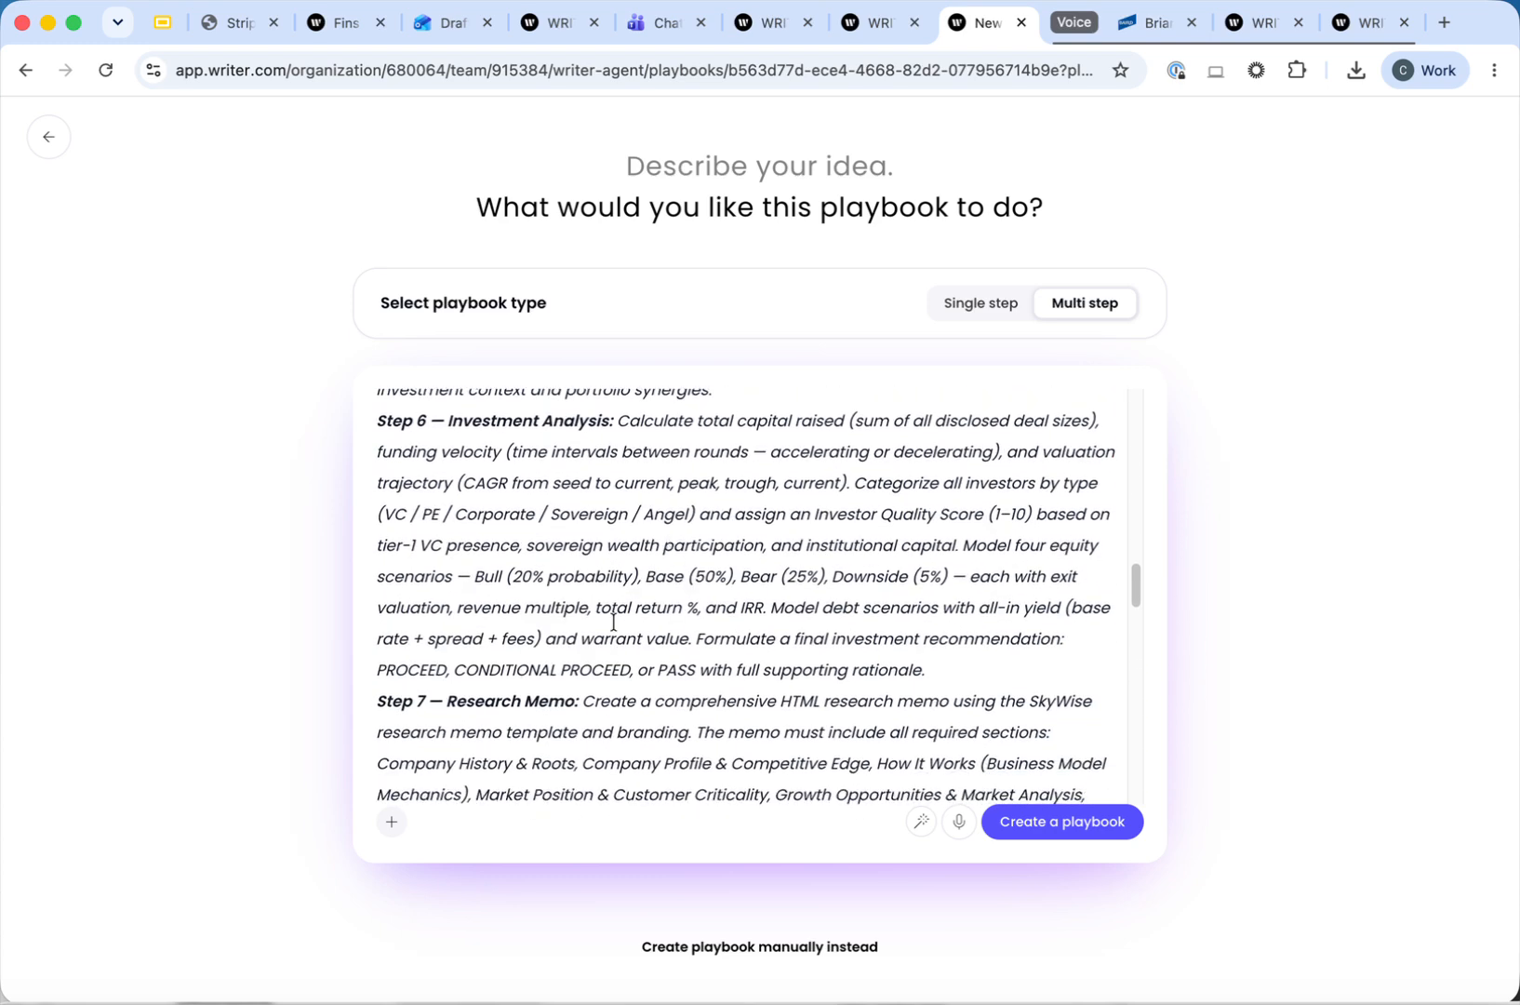
scroll(608, 658, down, 20)
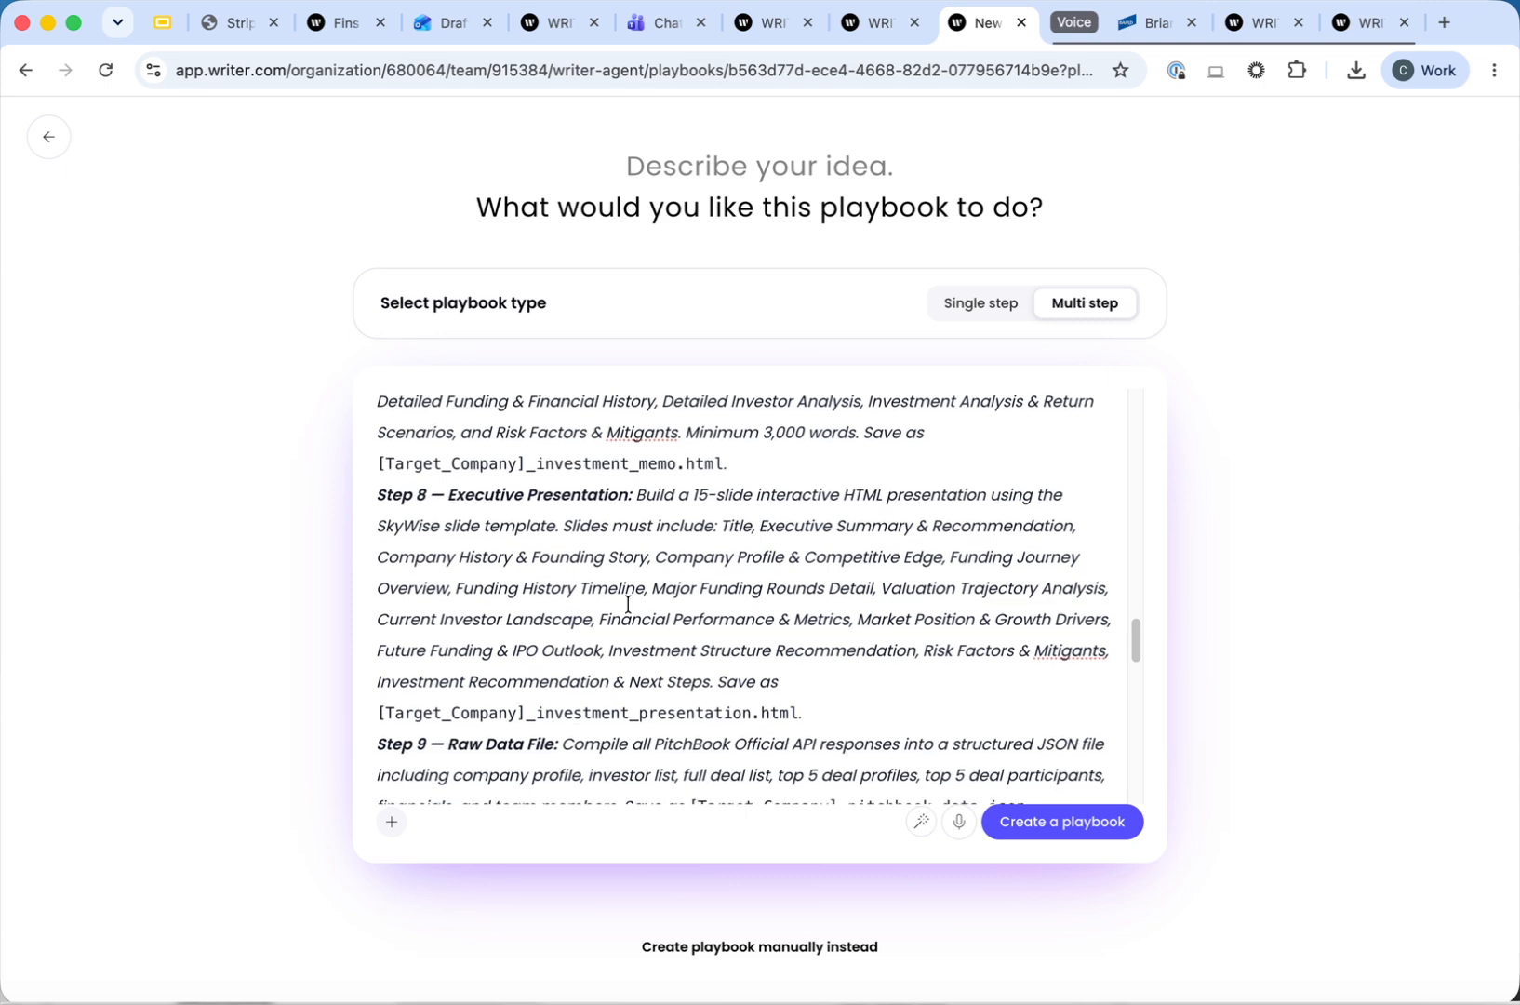
click(1085, 830)
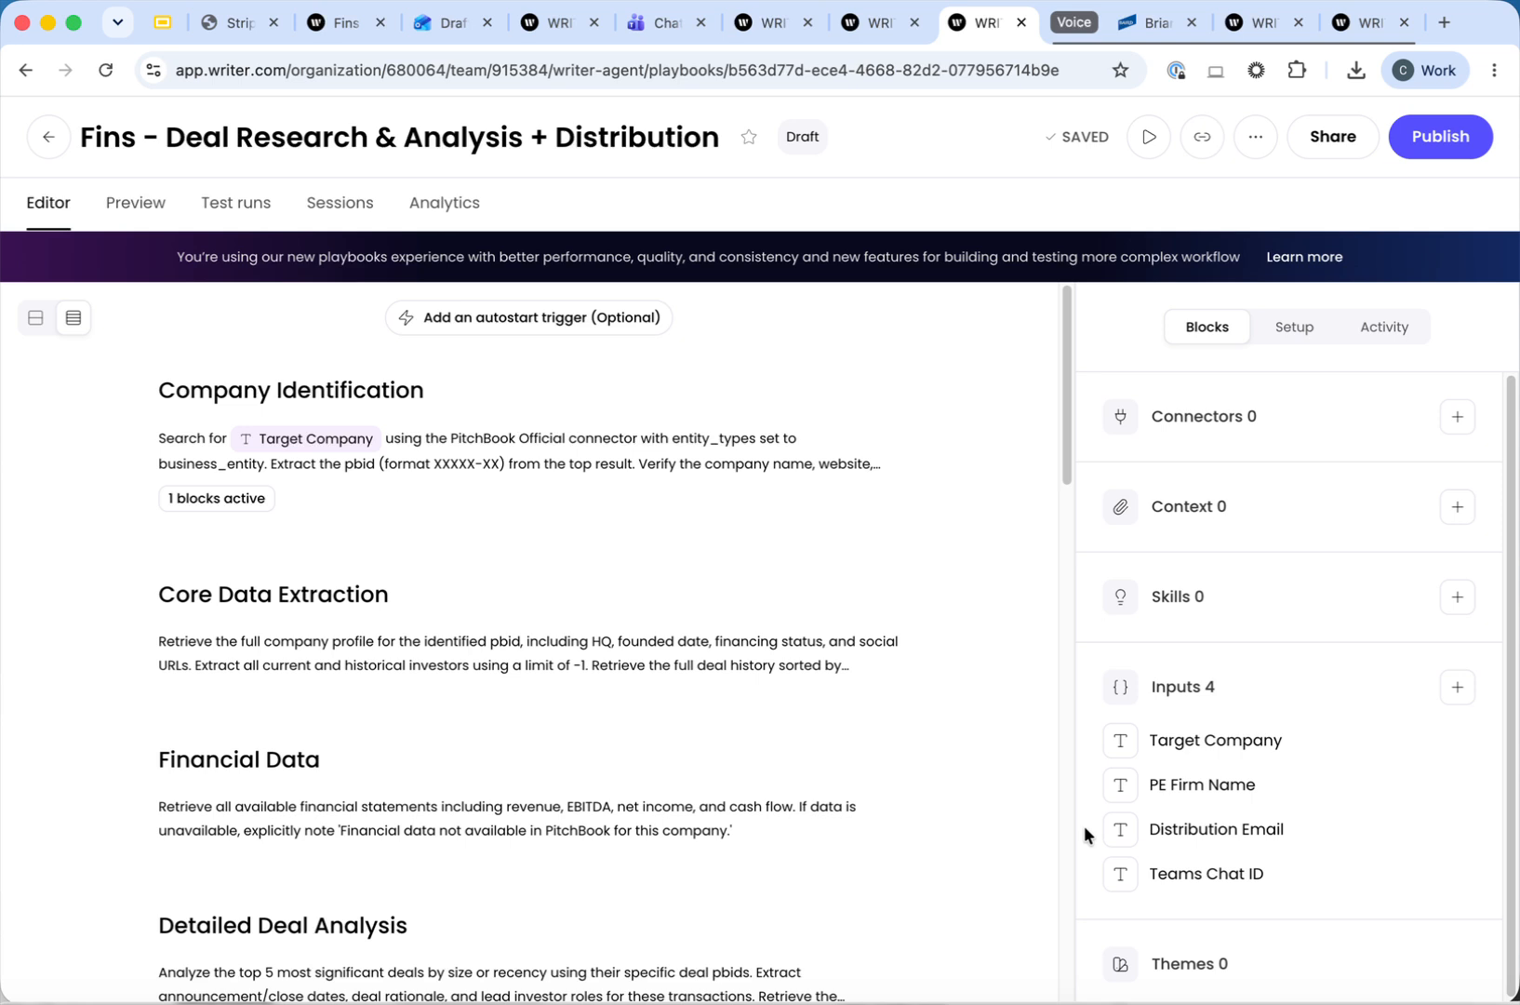
- Open the playbook's run form, go through the Target Company, PE Firm Name and Distribution Email fields, and cancel the run
click(1153, 137)
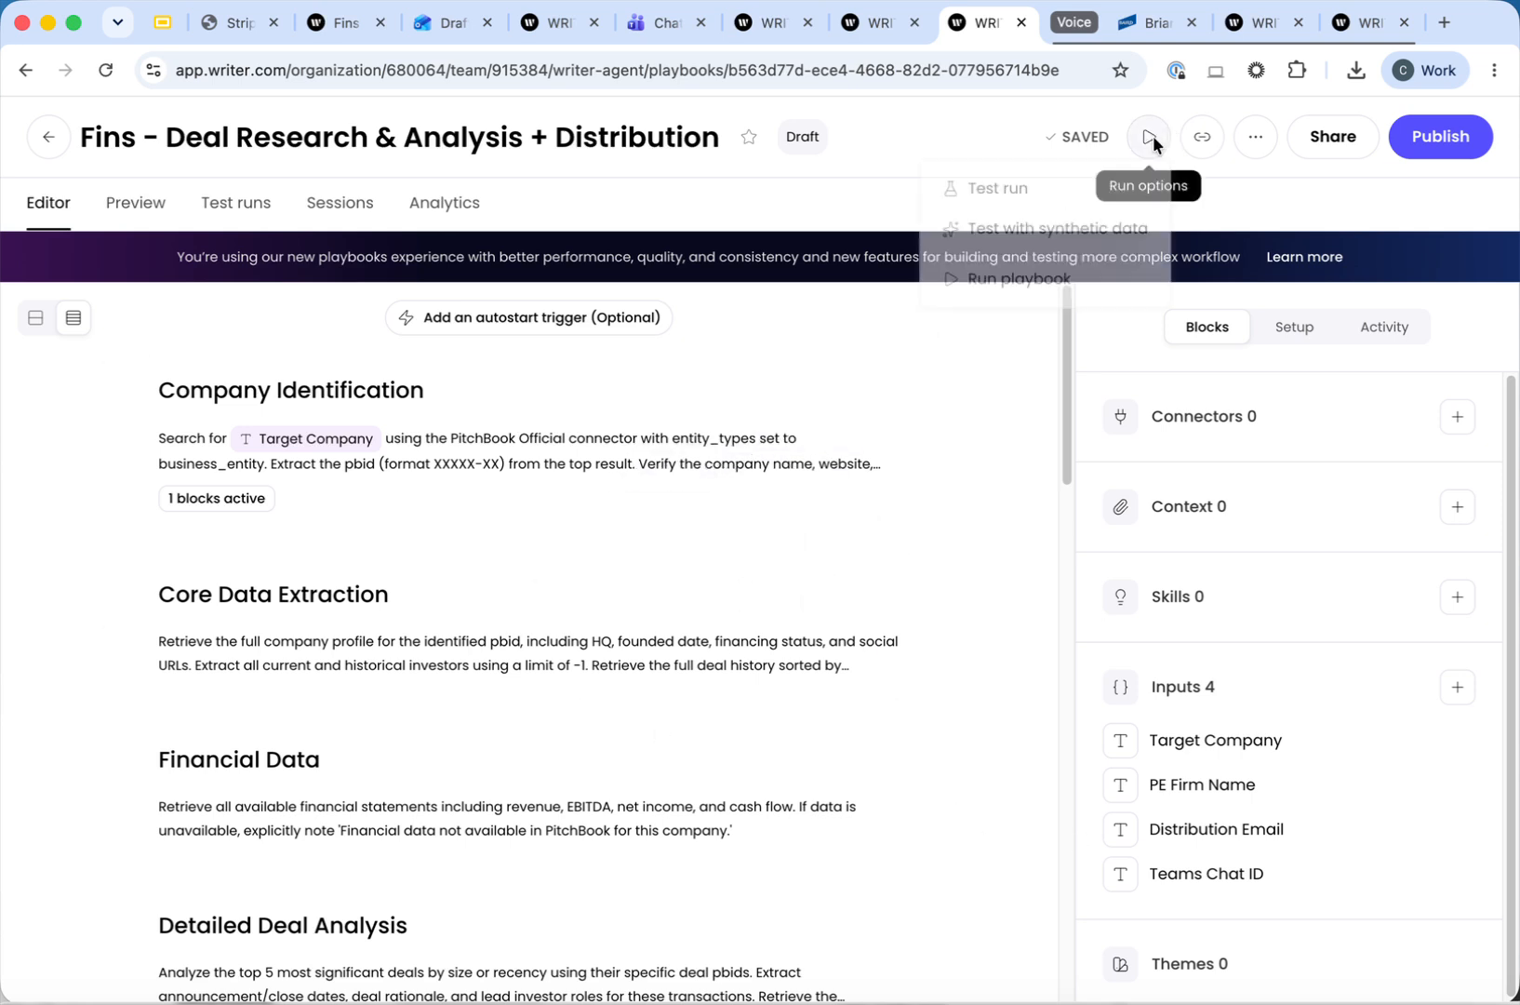
click(1035, 289)
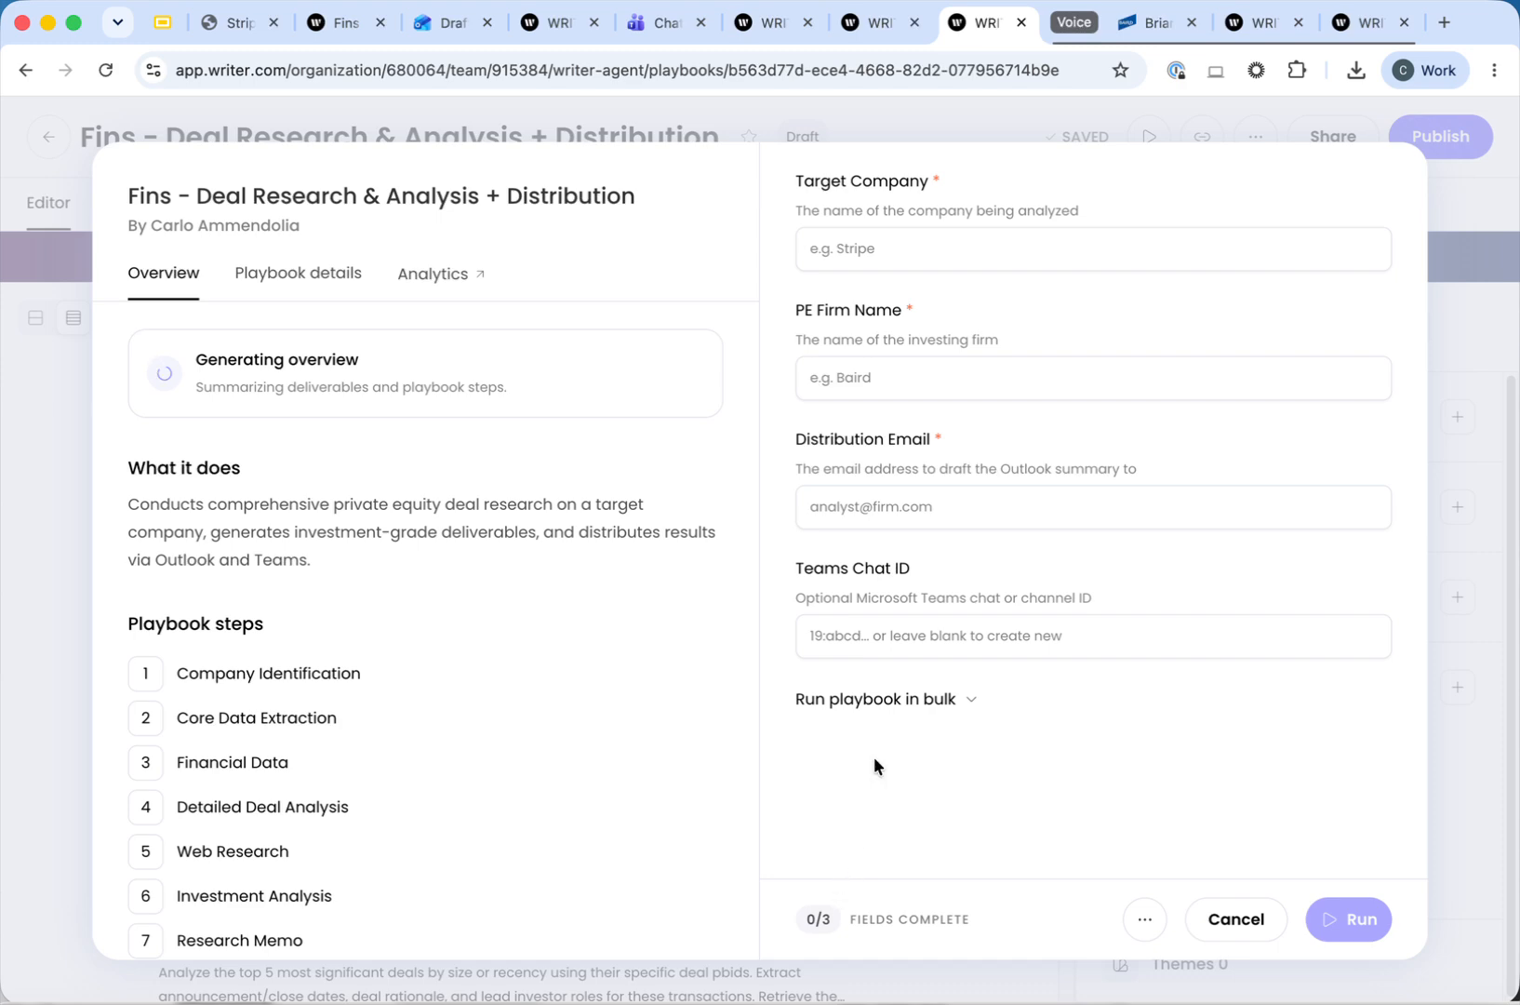
click(854, 244)
click(890, 251)
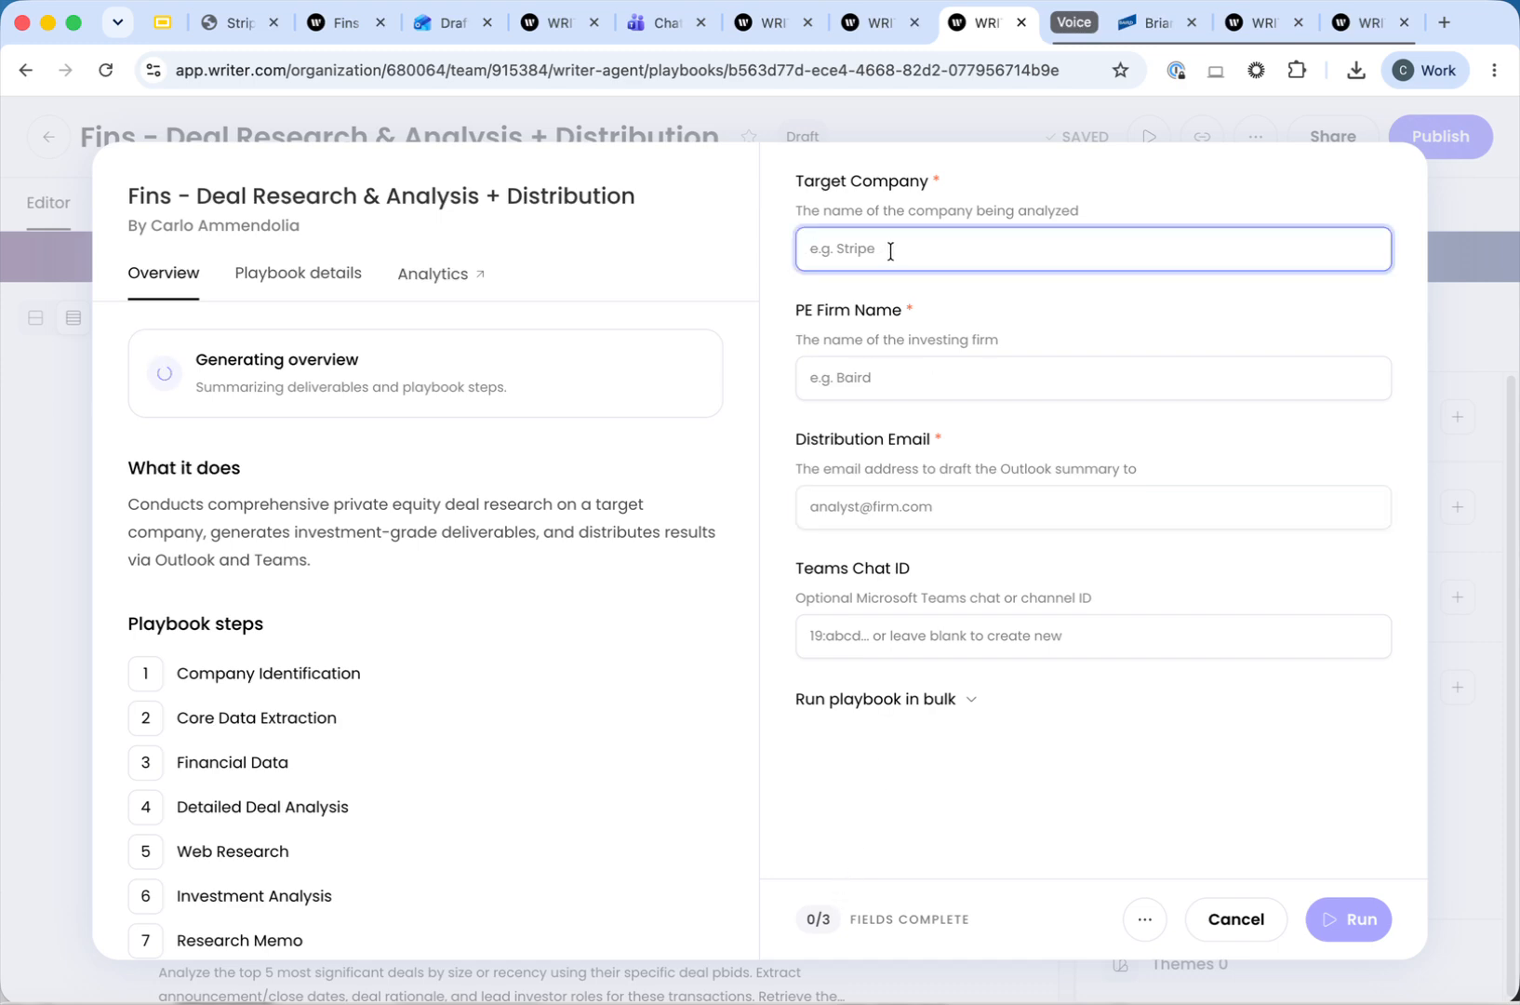
click(949, 387)
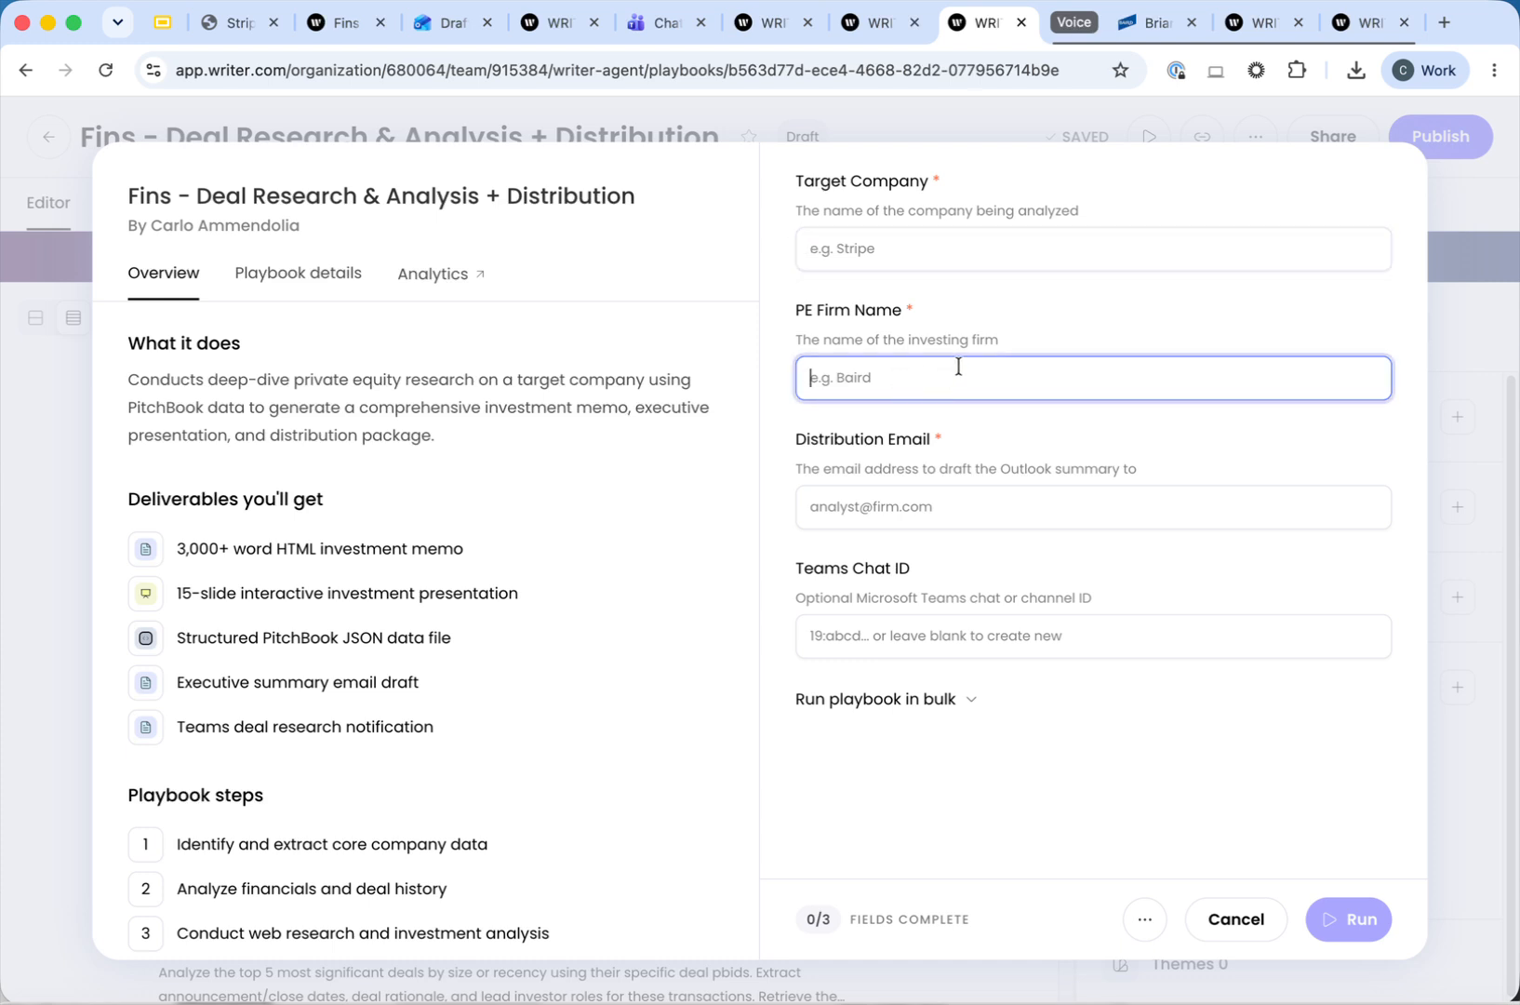
click(881, 510)
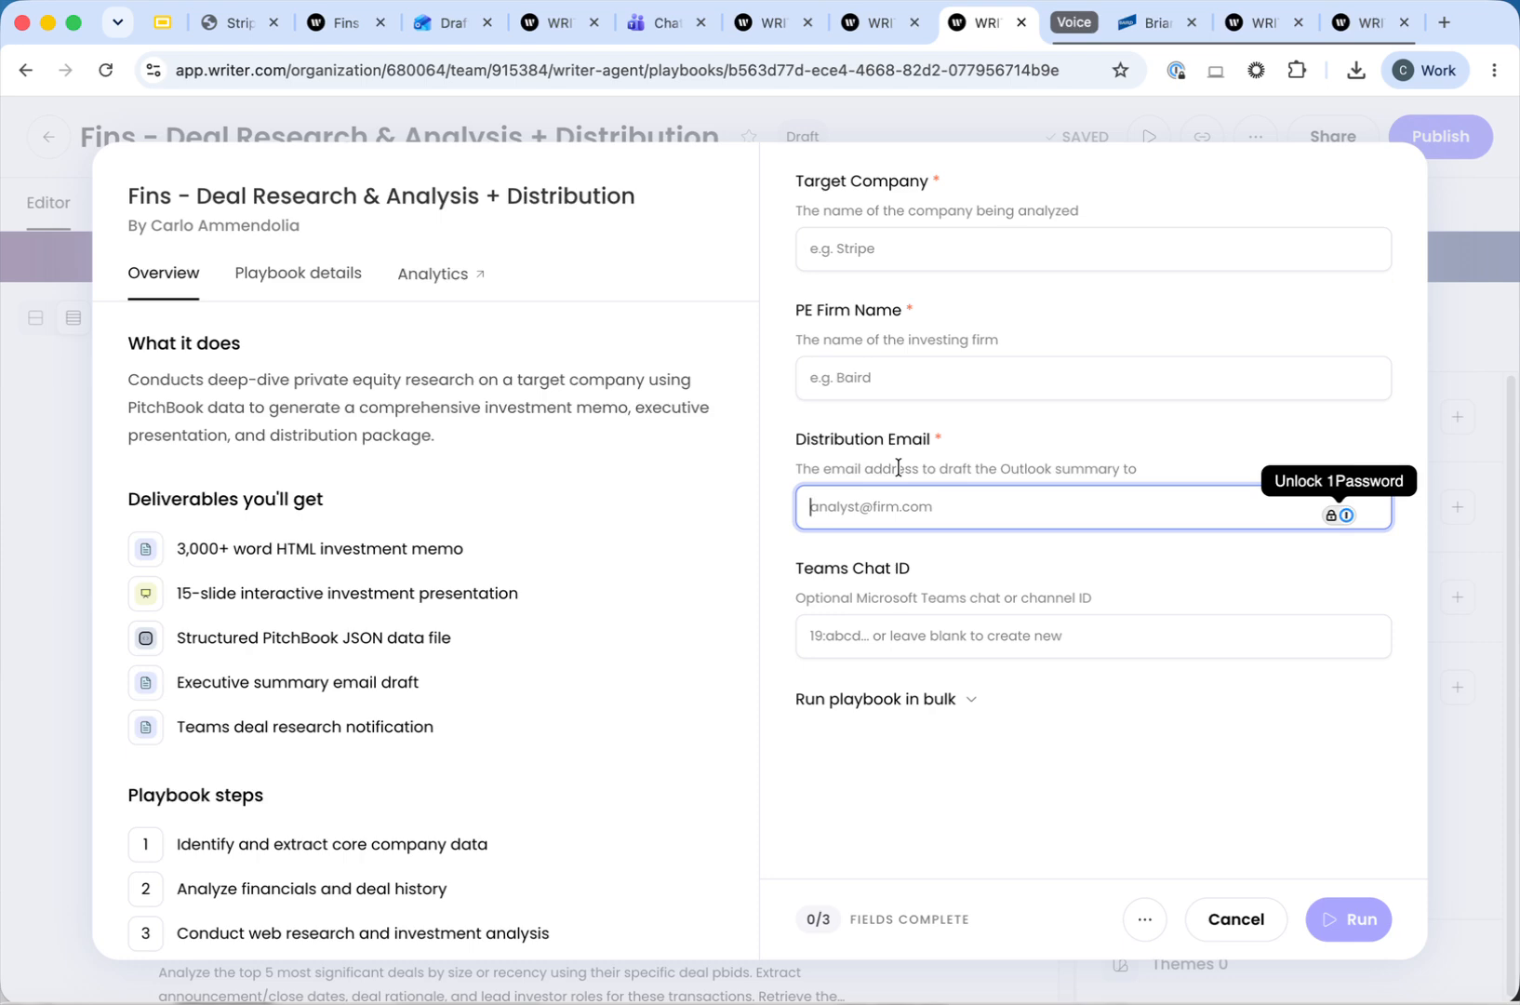
click(1236, 919)
- Review the generated playbook's steps from Core Data Extraction through Post to Microsoft Teams
scroll(524, 629, down, 5)
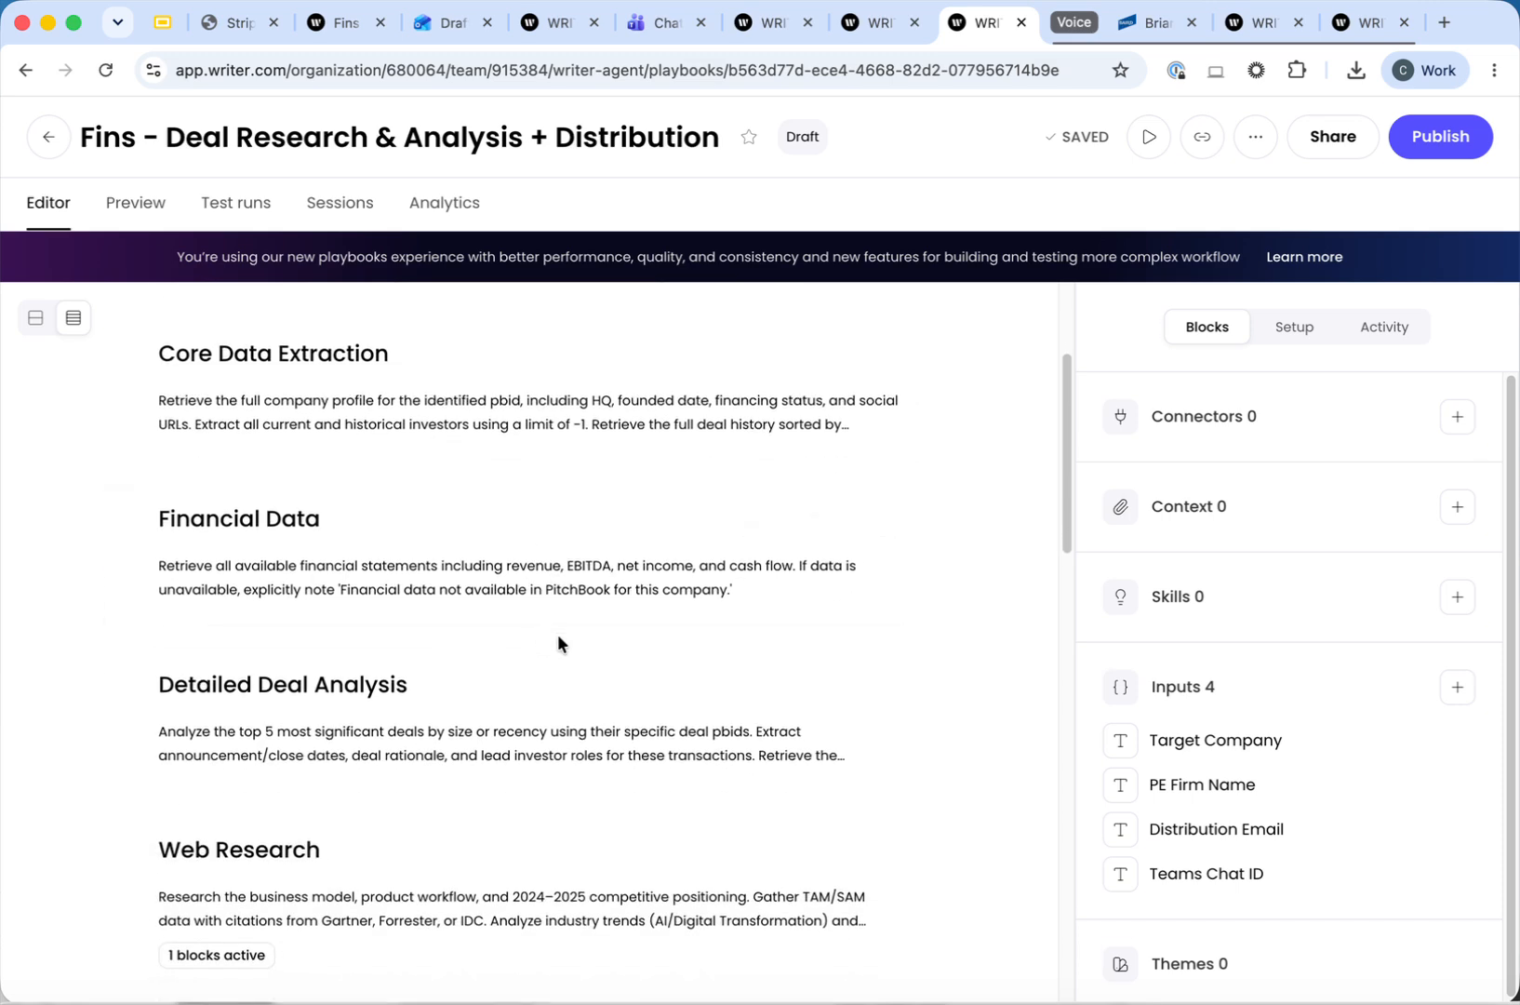
scroll(671, 745, down, 10)
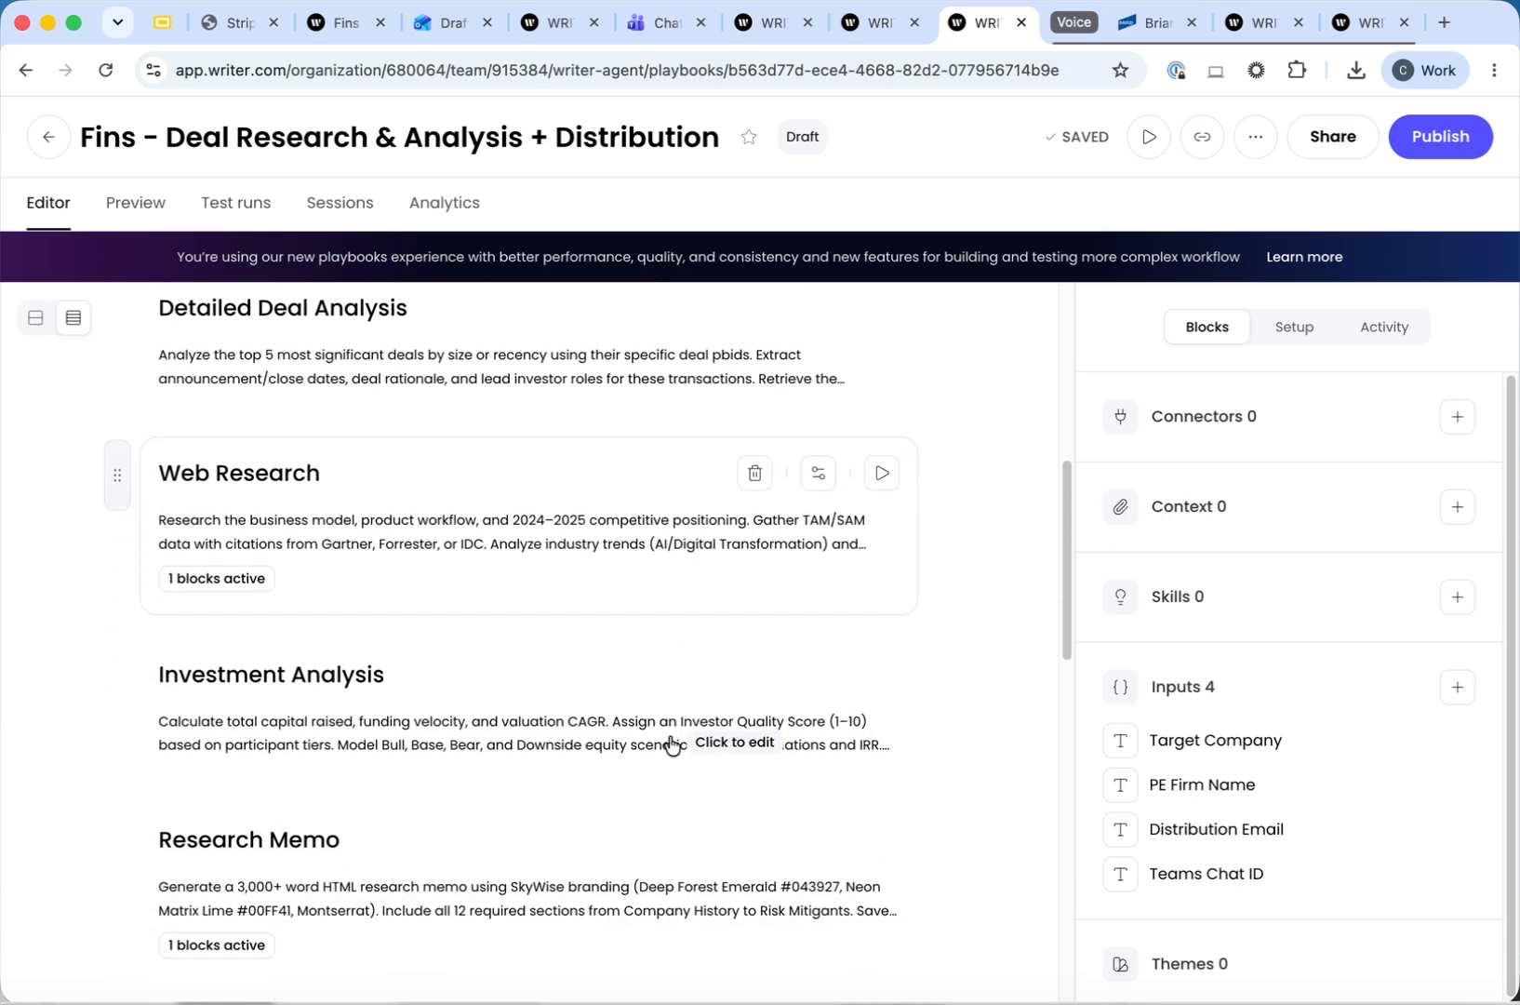
scroll(600, 838, down, 7)
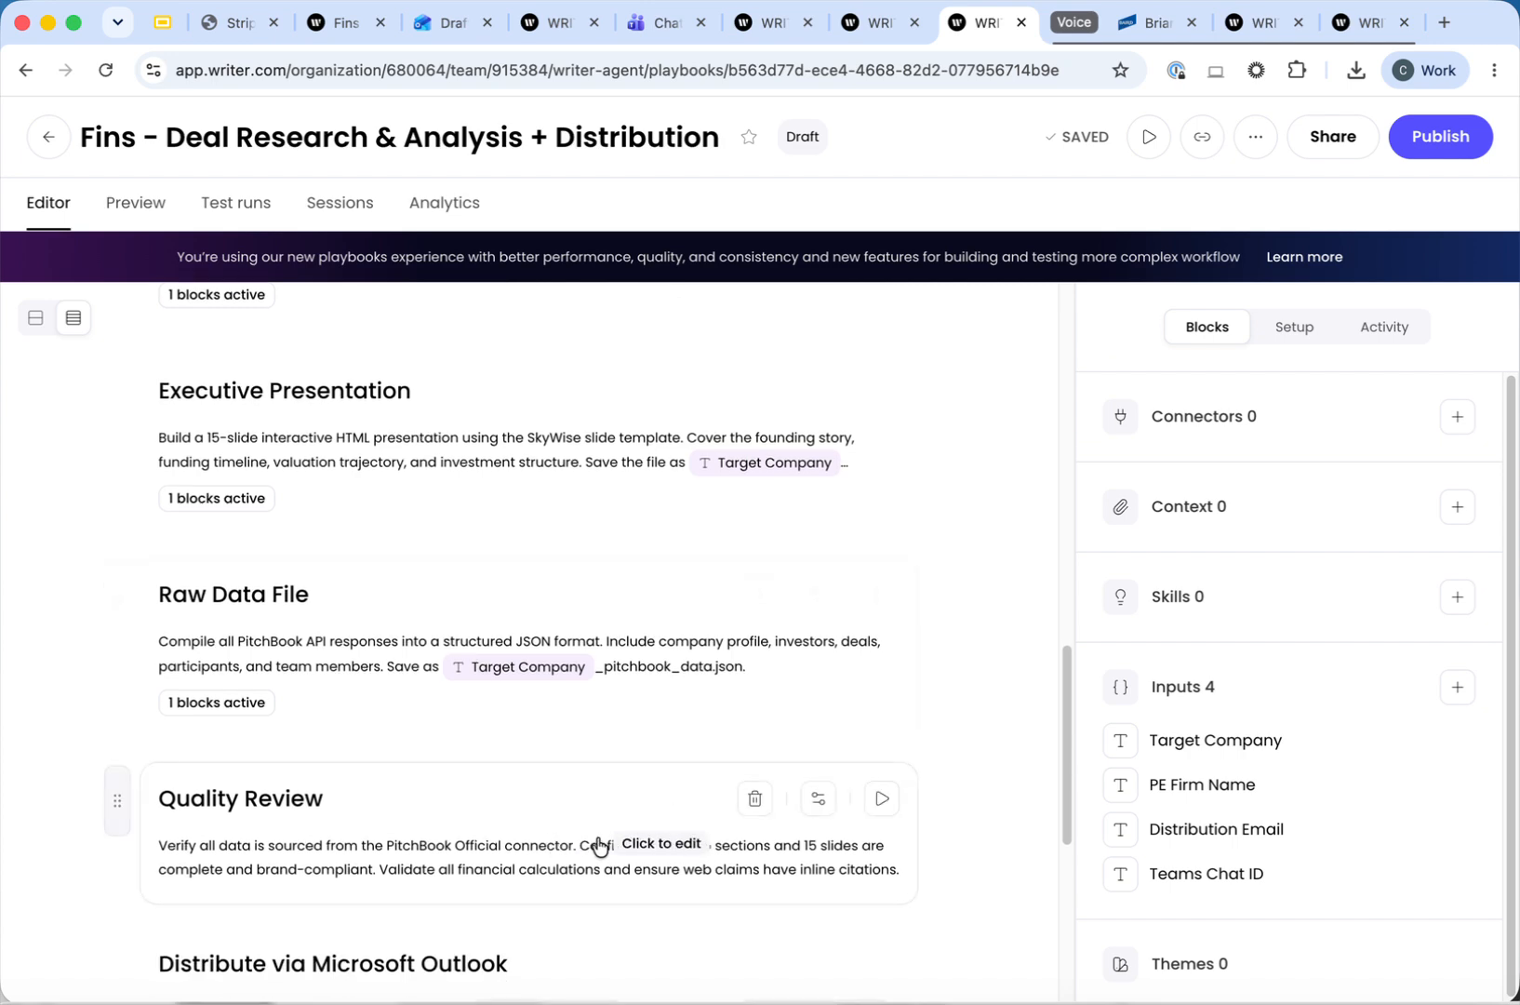
scroll(600, 845, down, 1)
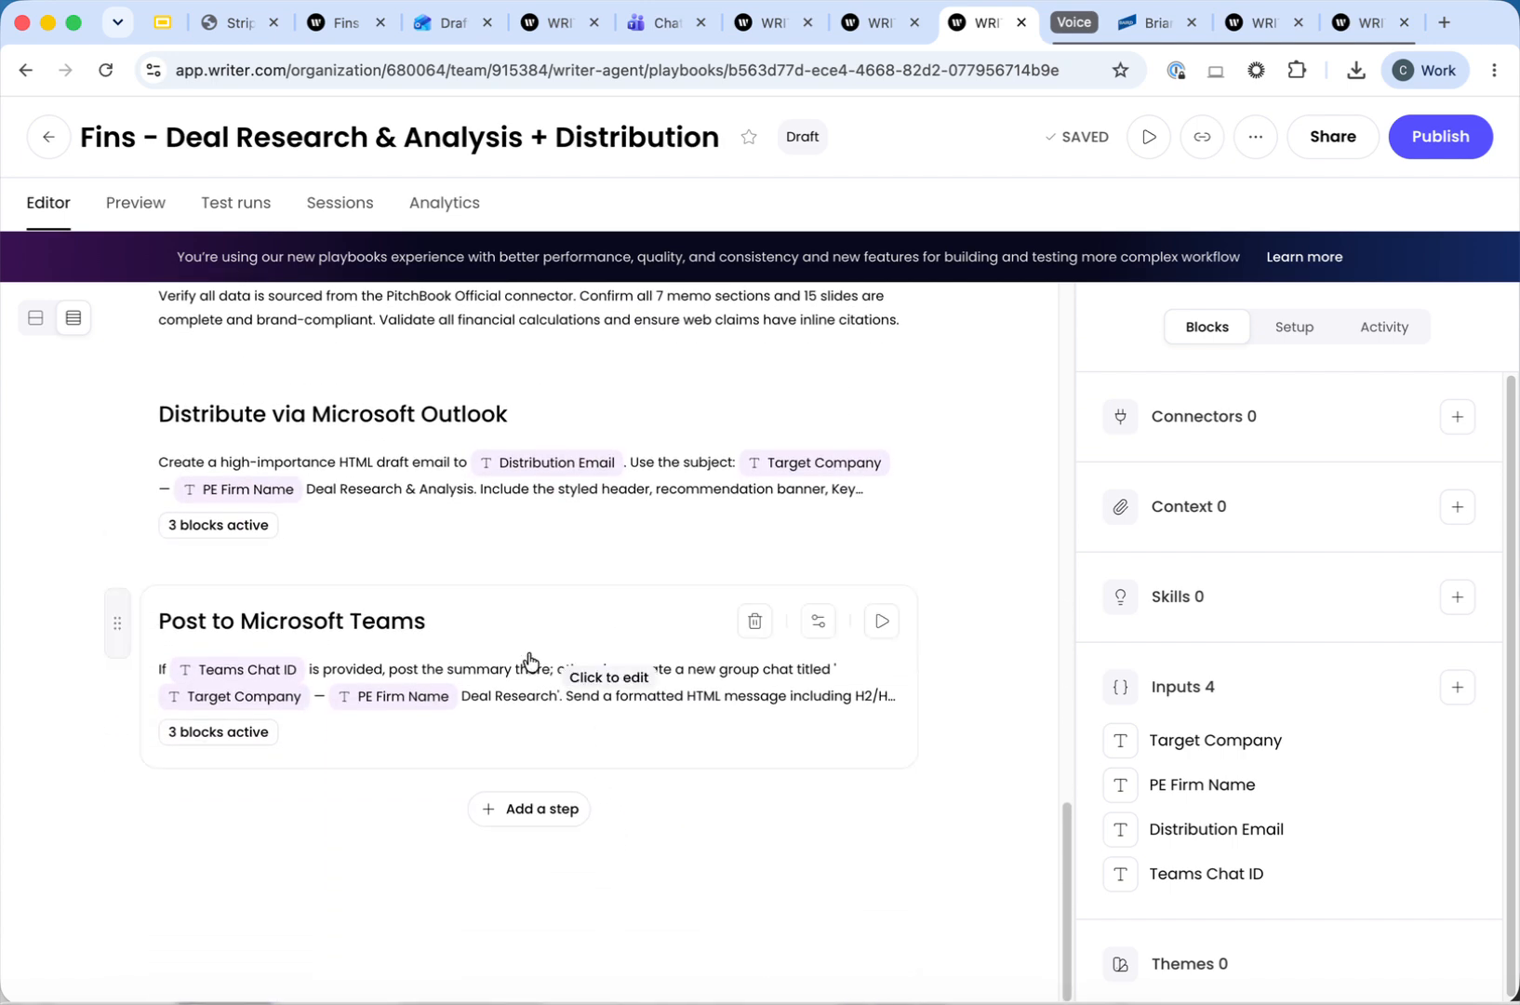
scroll(690, 629, up, 1)
scroll(691, 629, up, 13)
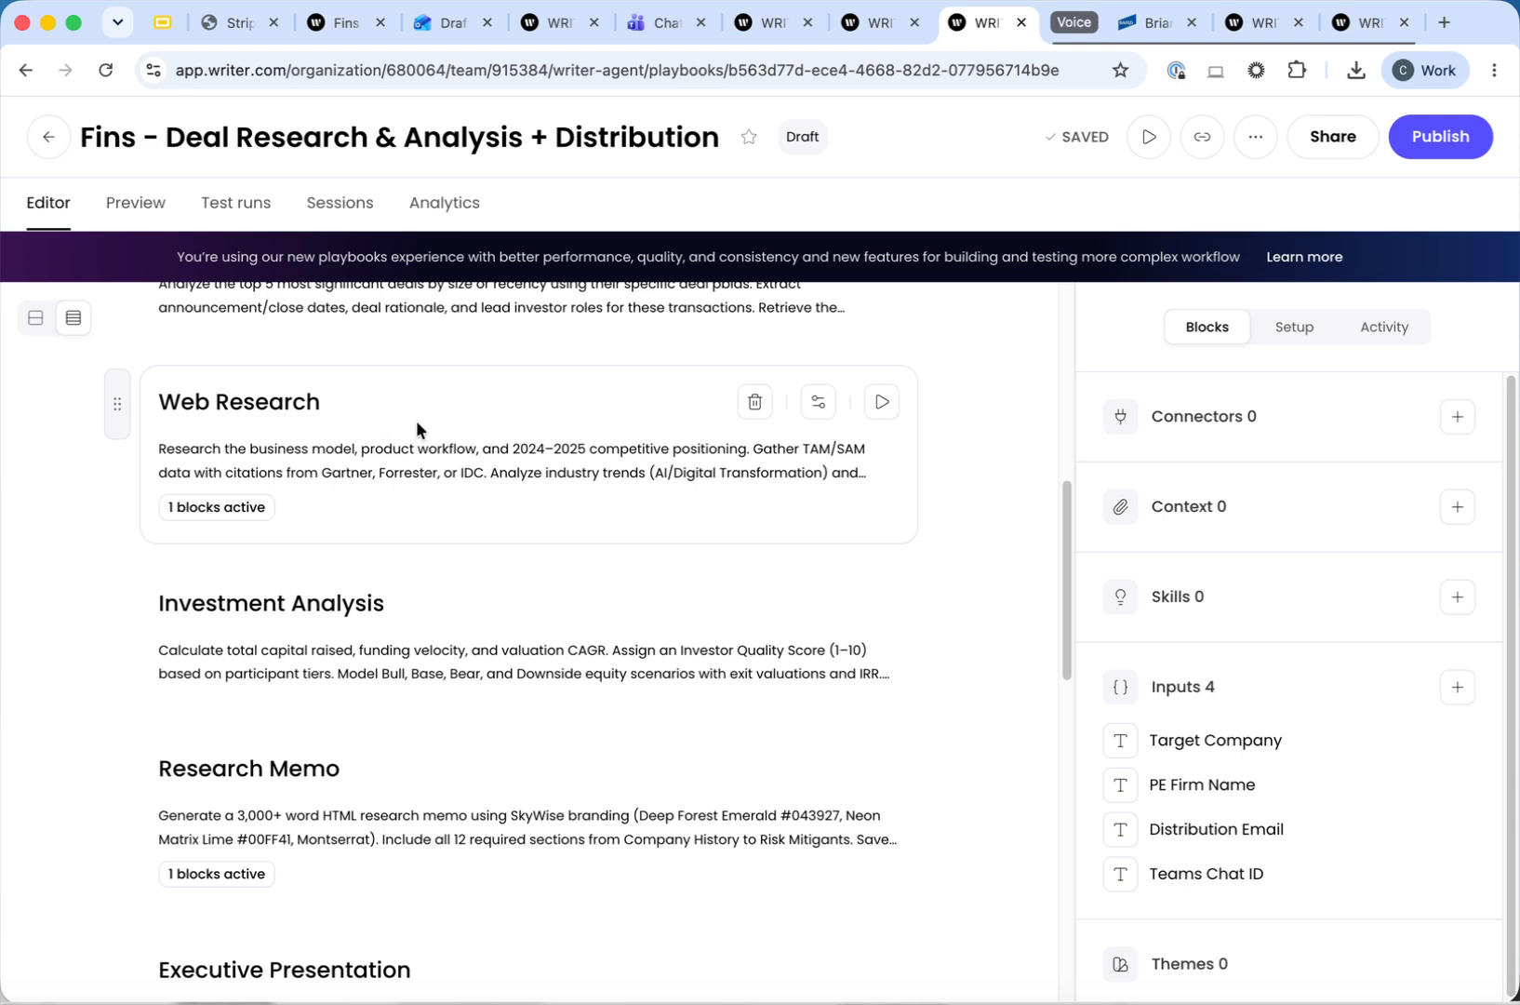
- Open the list of skills that can be added to the playbook and search it for "baird"
click(1457, 598)
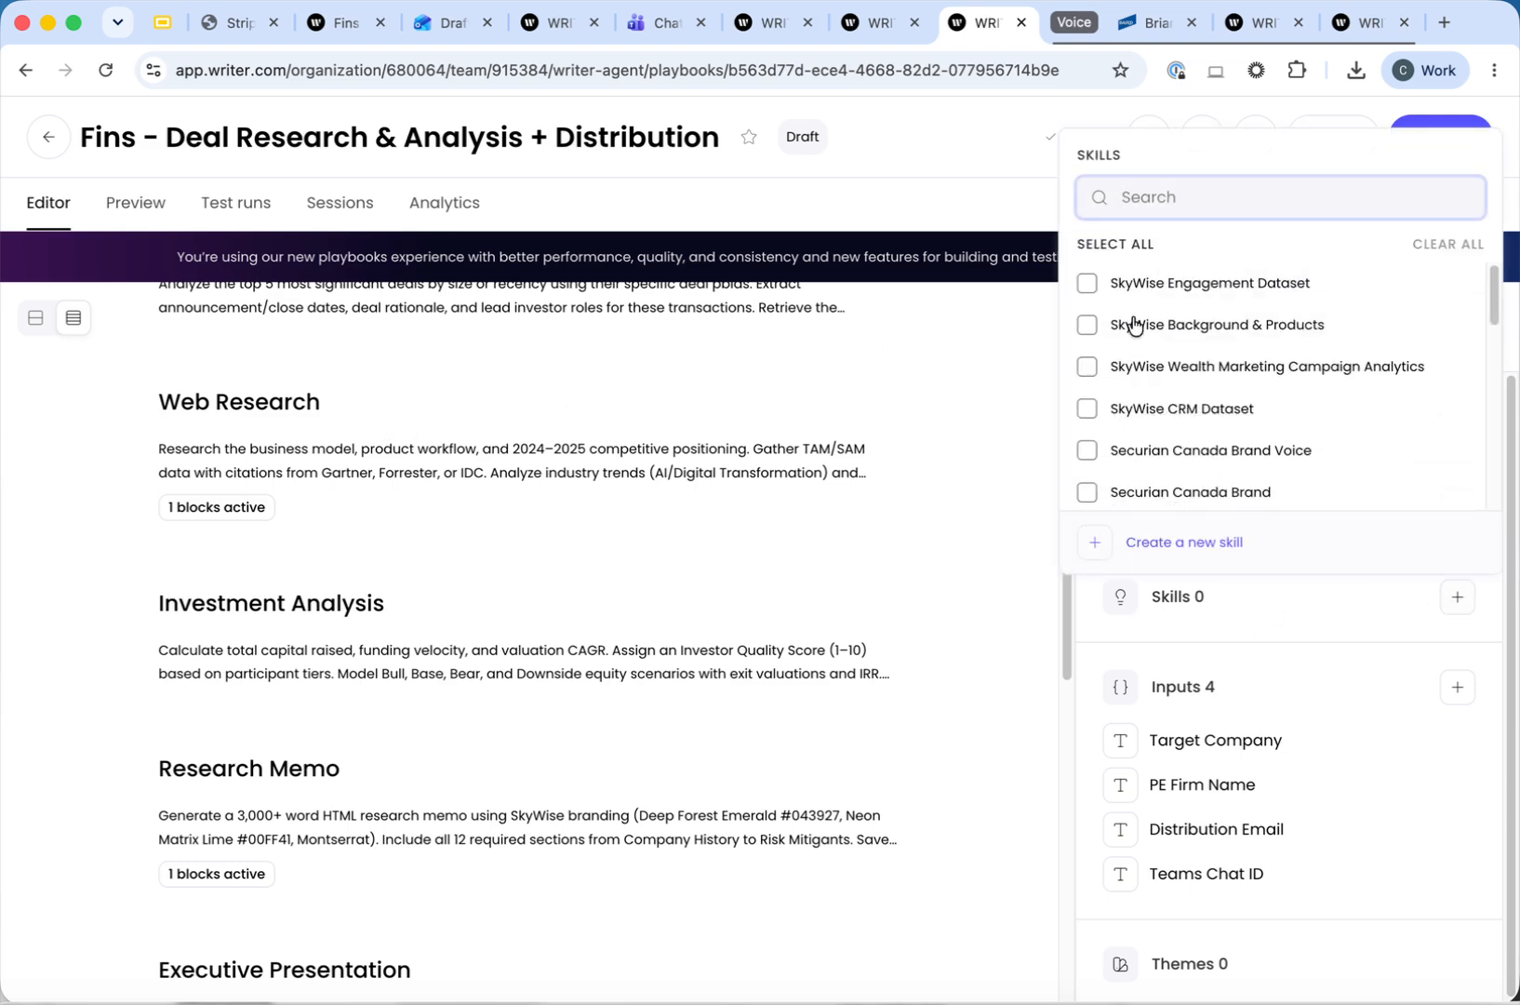
text(bia)
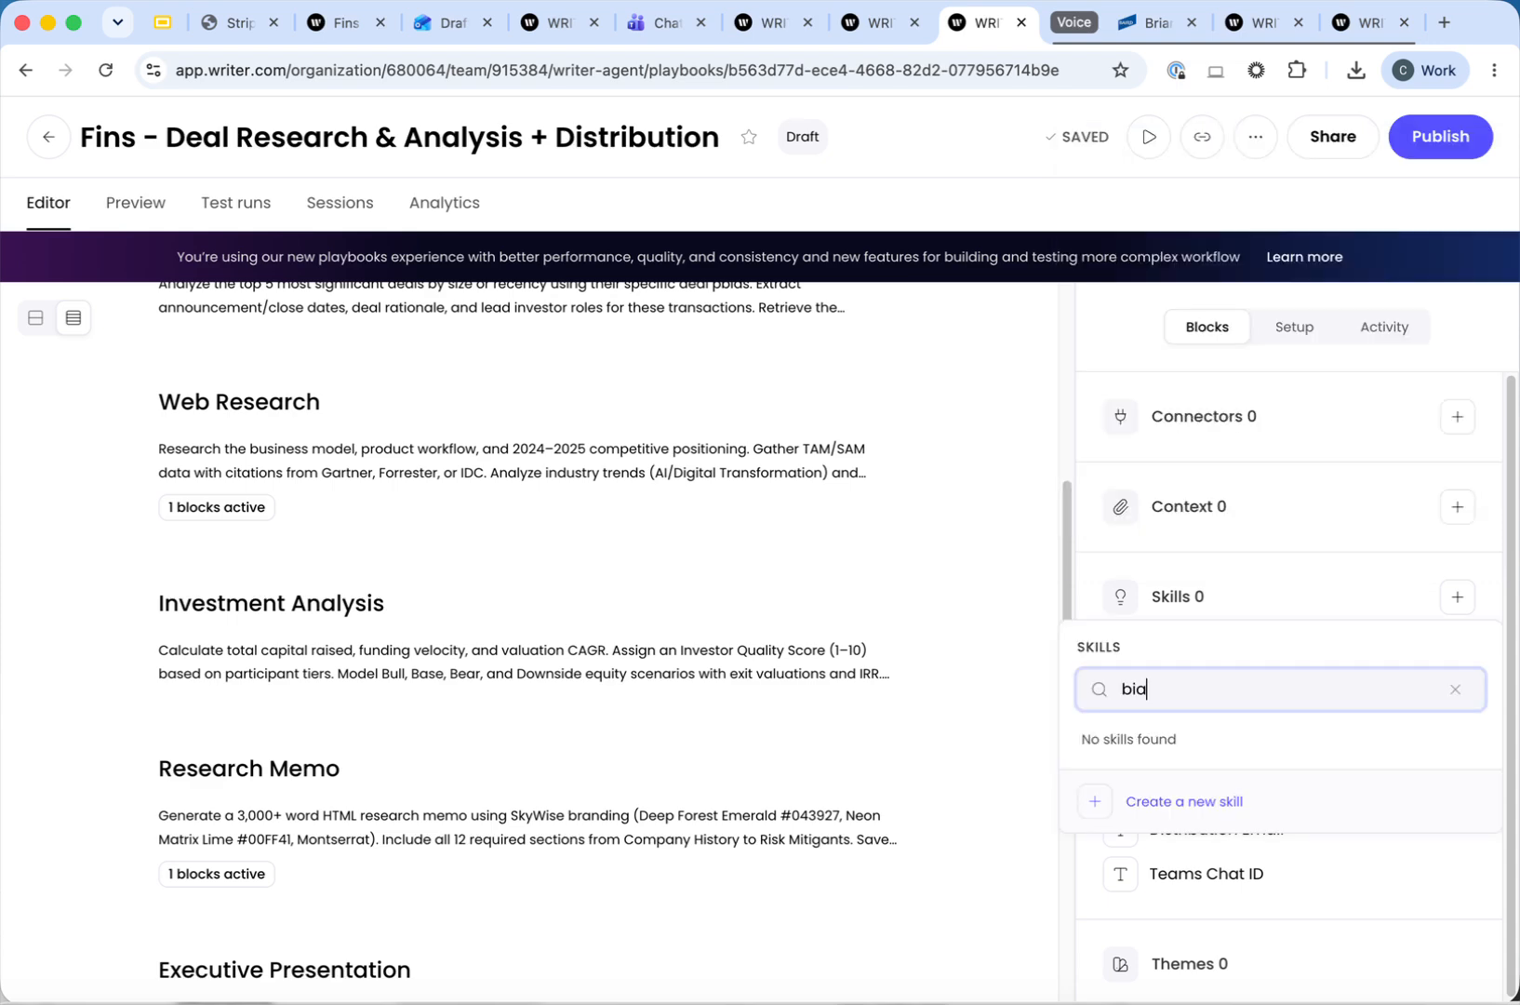
key(BackSpace)
key(BackSpace)
key(BackSpace)
text(bai)
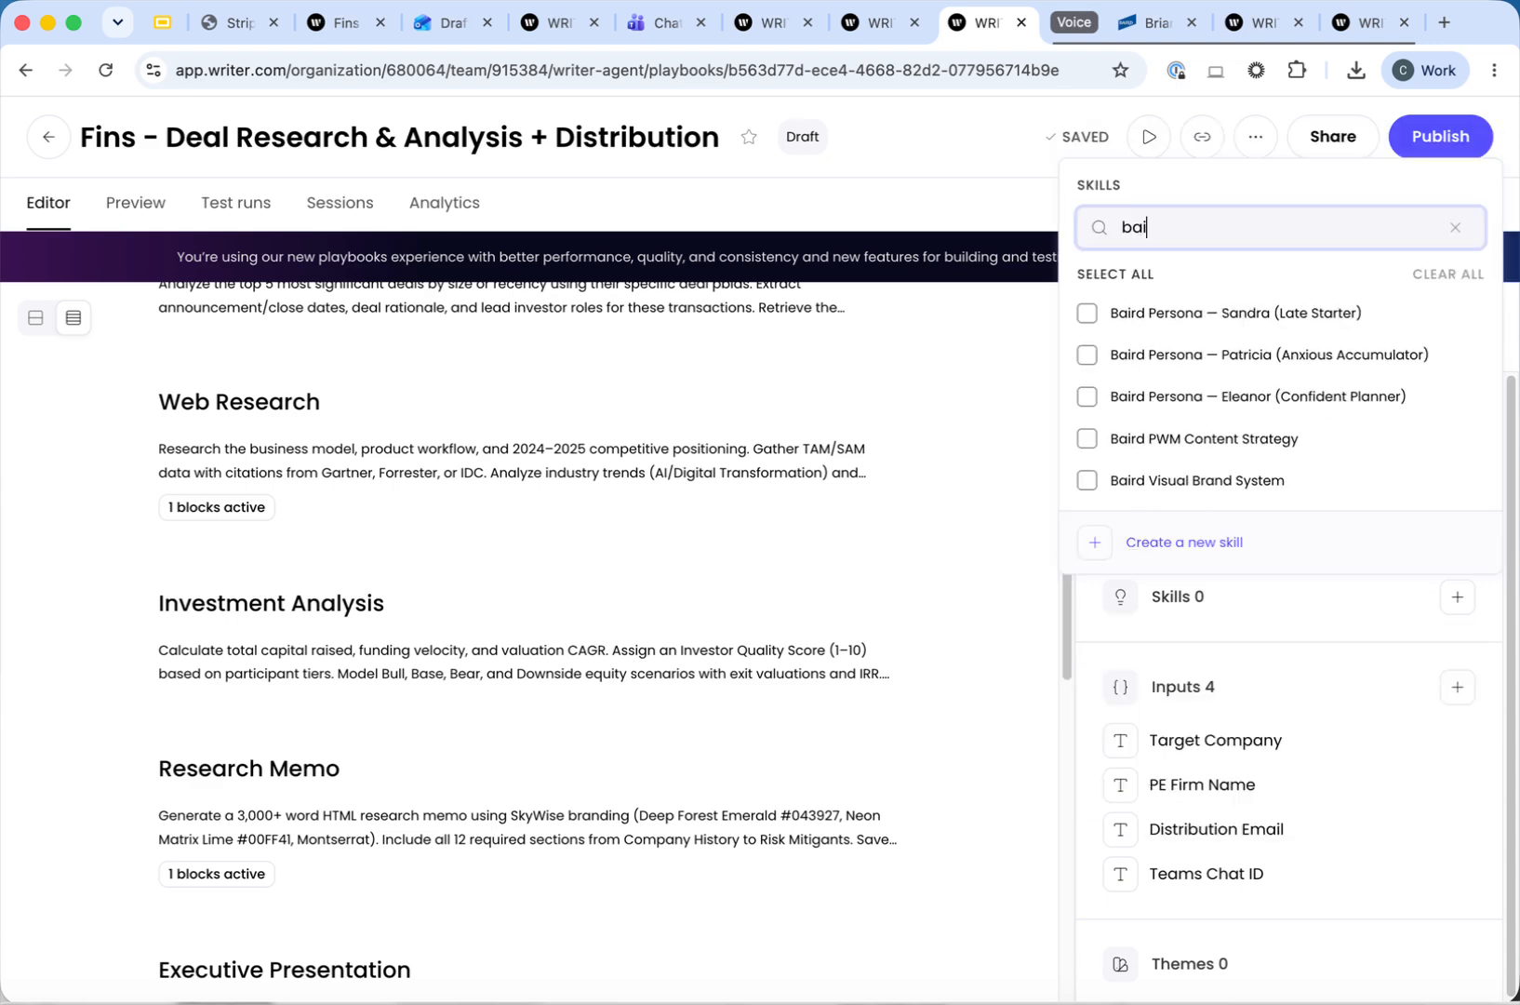
text(rd)
- Search the skills for "skywi" instead and add the SkyWise Engagement Dataset skill to the playbook
double_click(1137, 231)
text(ske)
key(BackSpace)
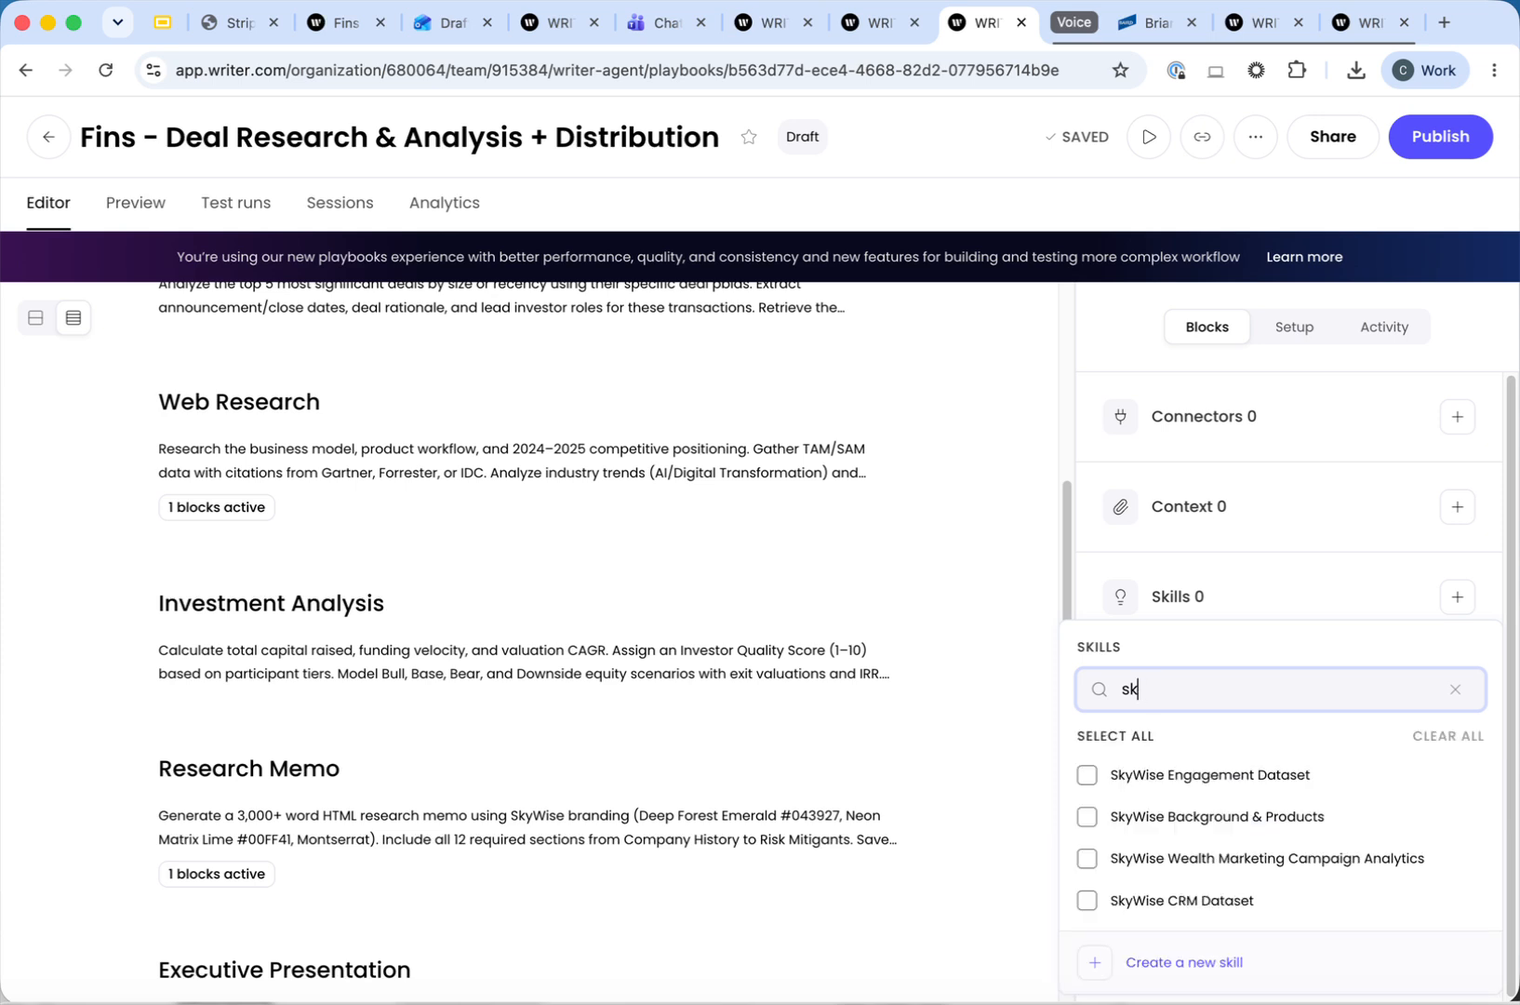
text(ywi)
click(1087, 778)
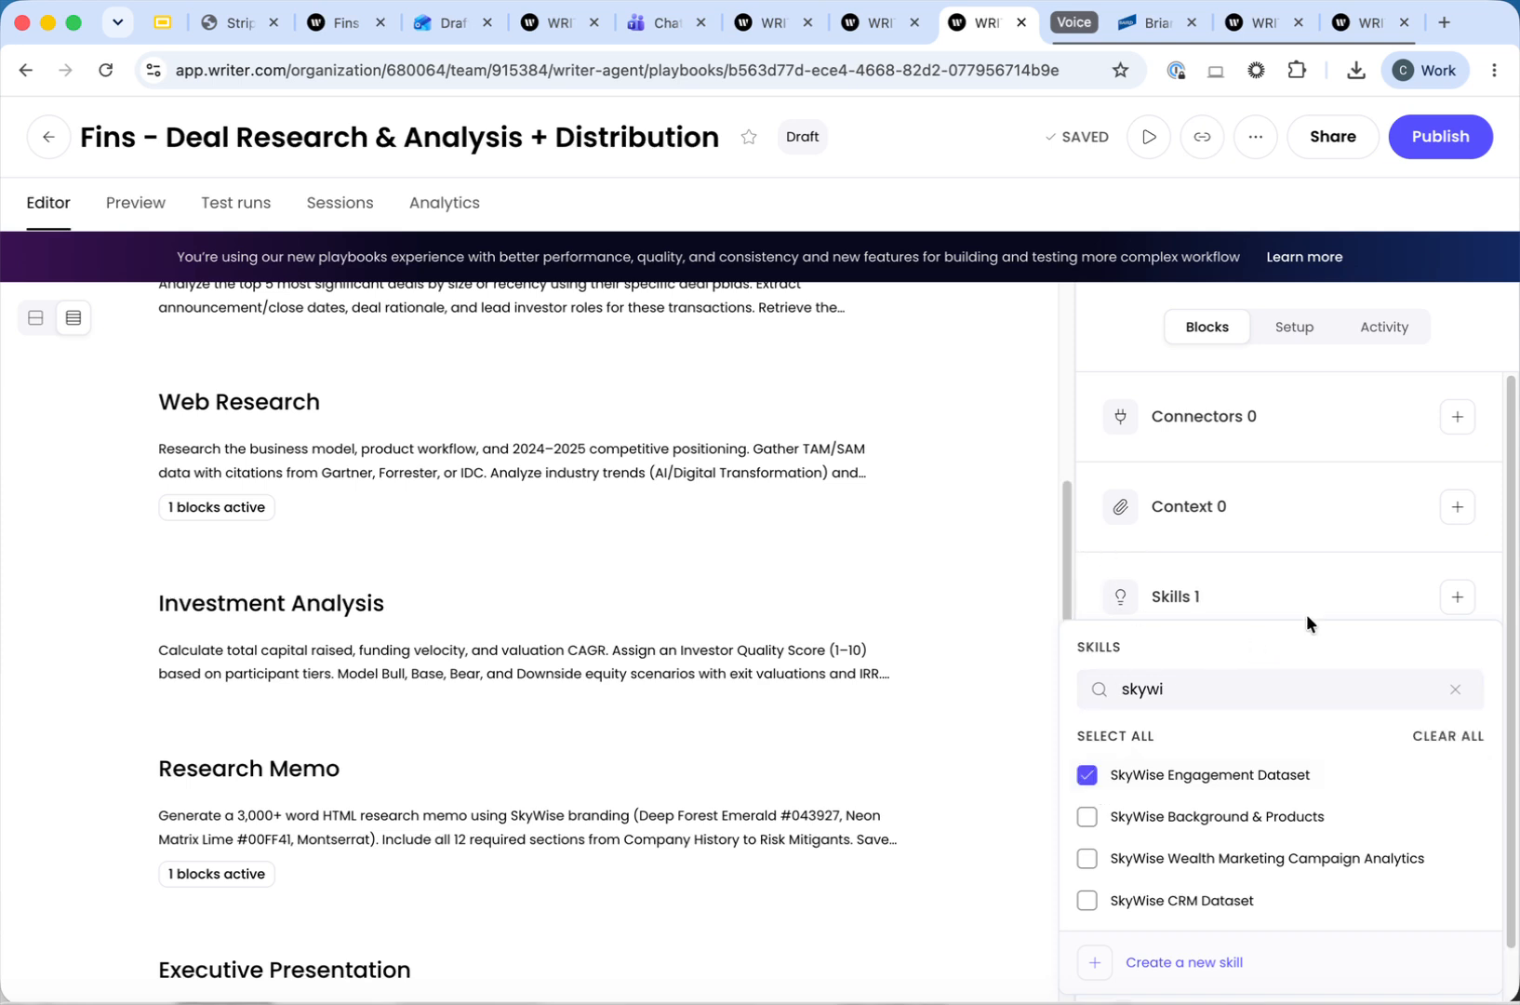
- Set the playbook's single voice to the organization's Global Investment Banking voice
click(1267, 328)
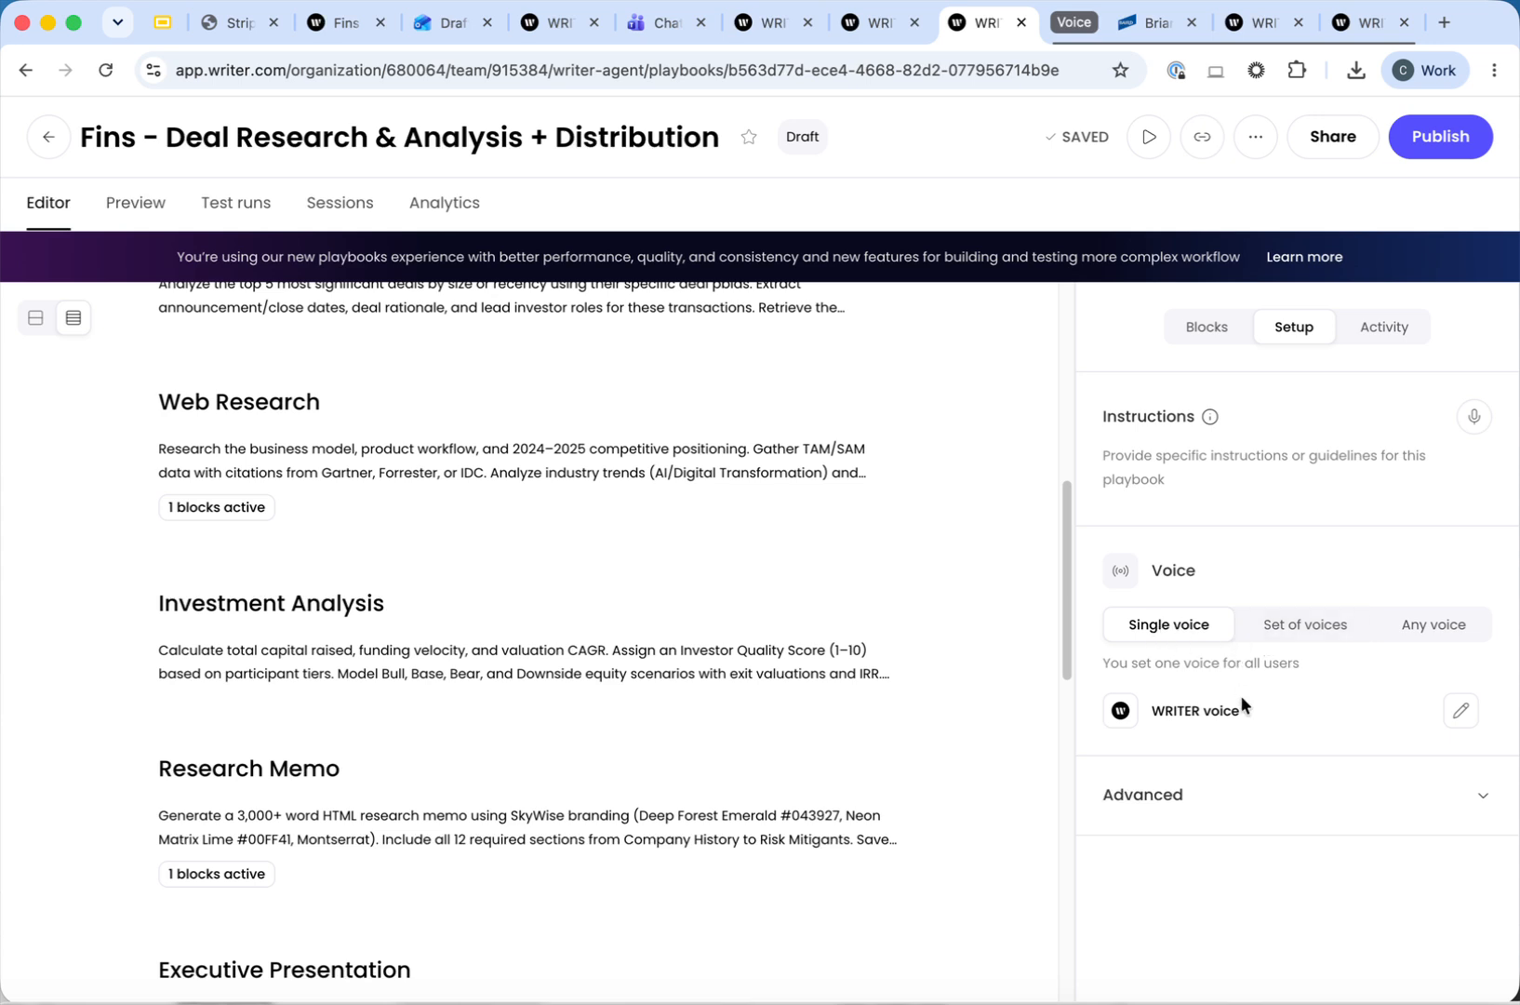
click(1460, 710)
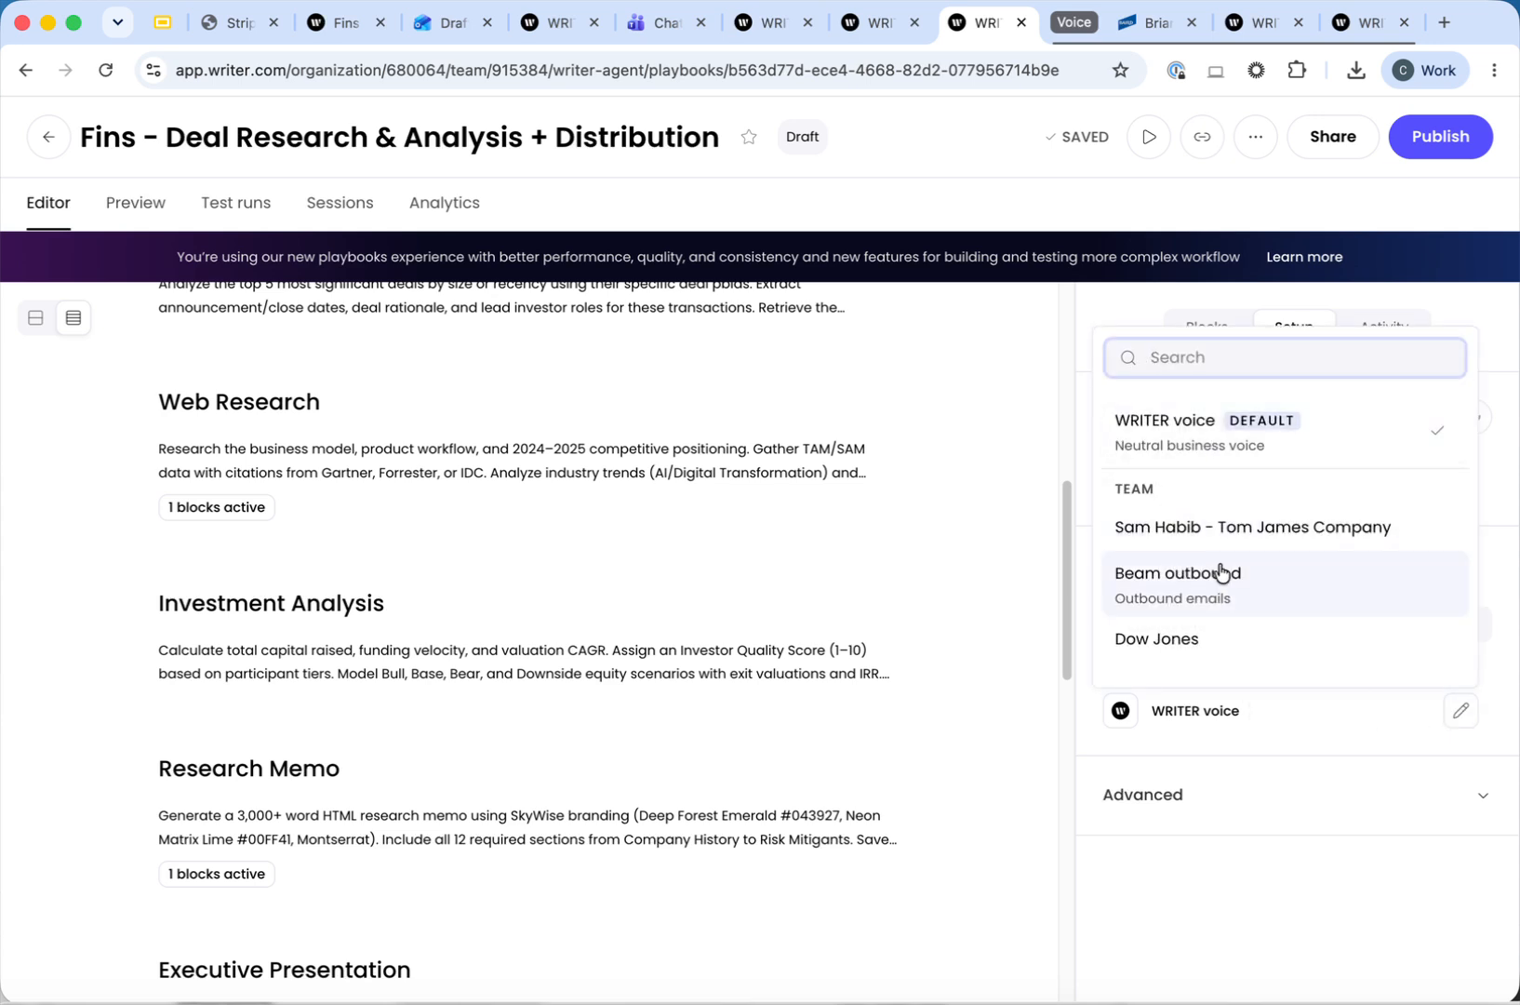
text(bri)
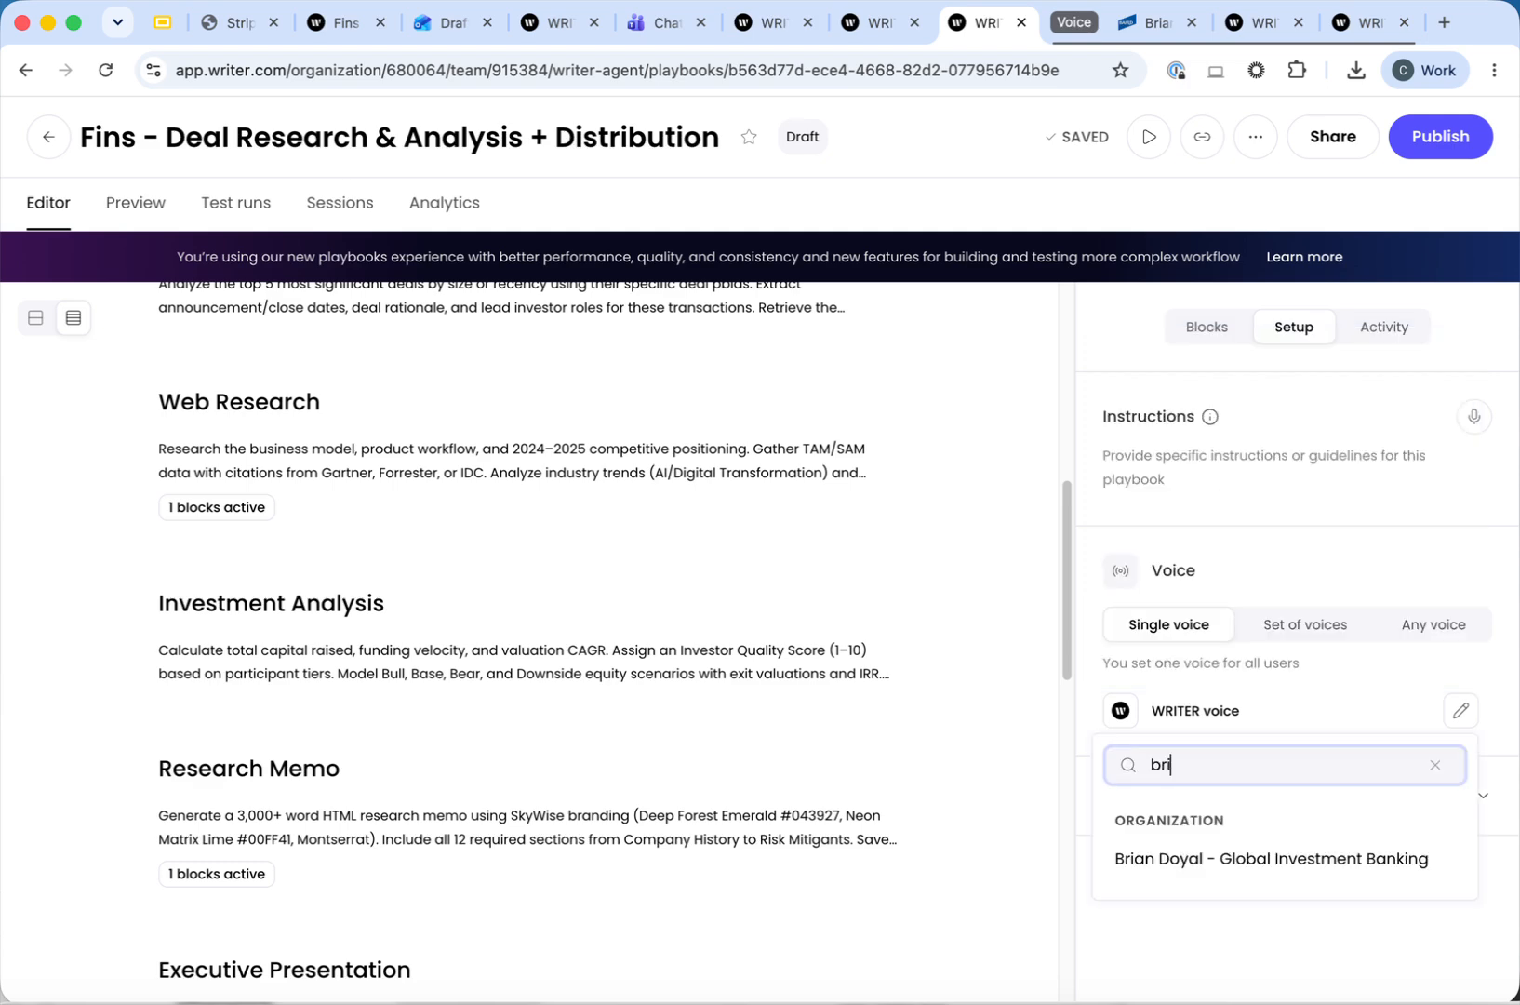
key(BackSpace)
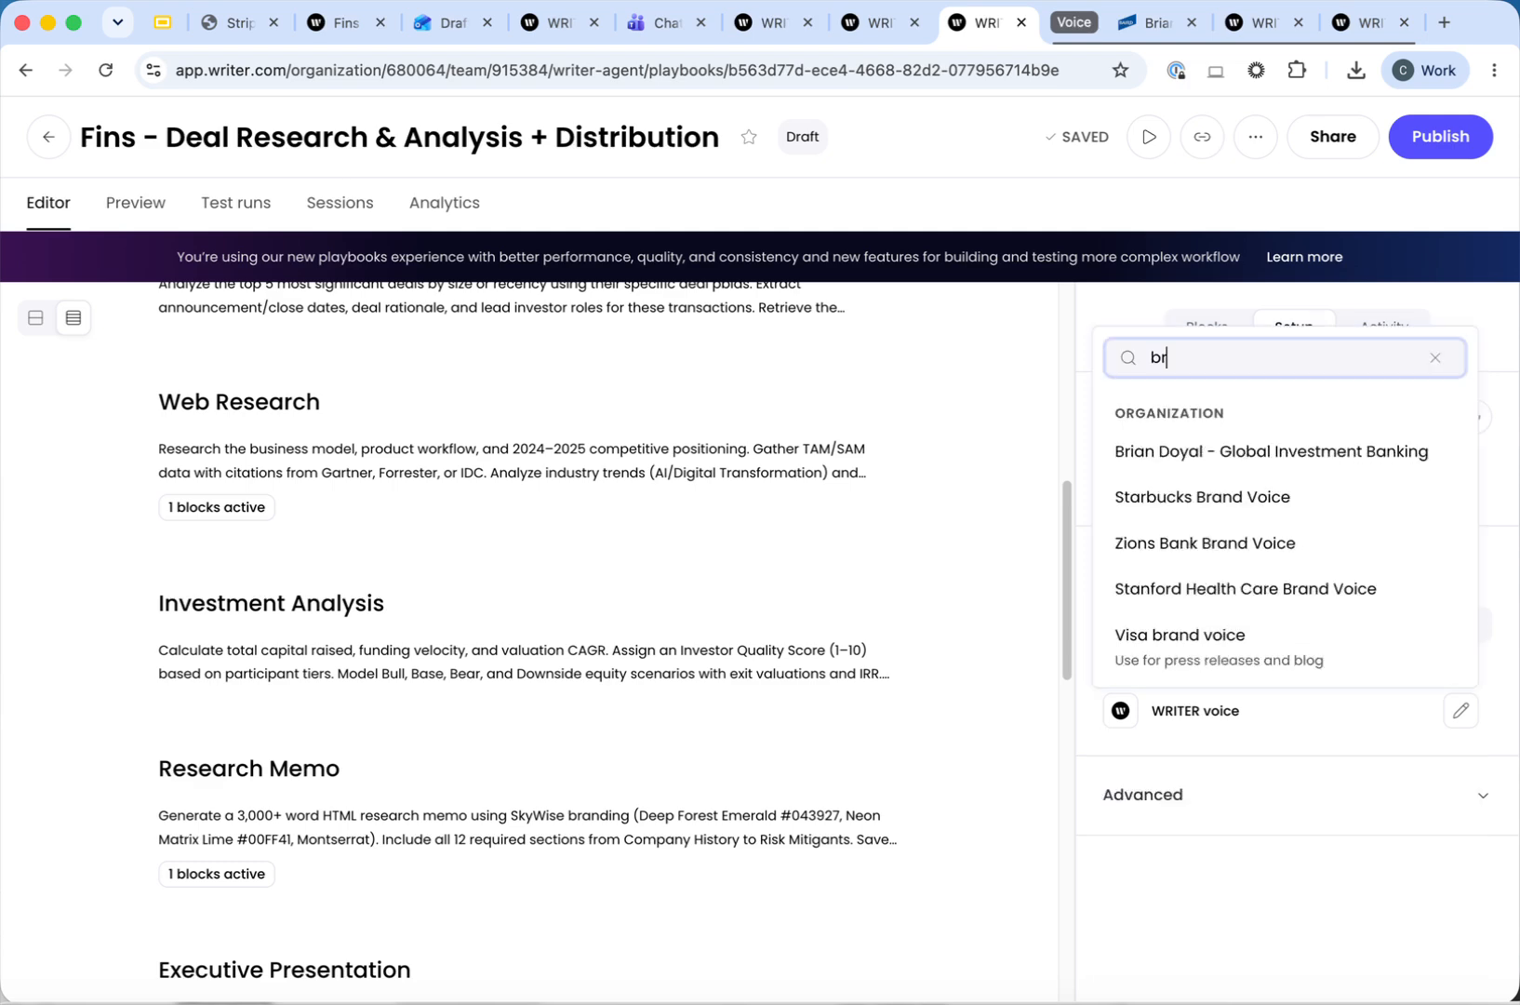
text(i)
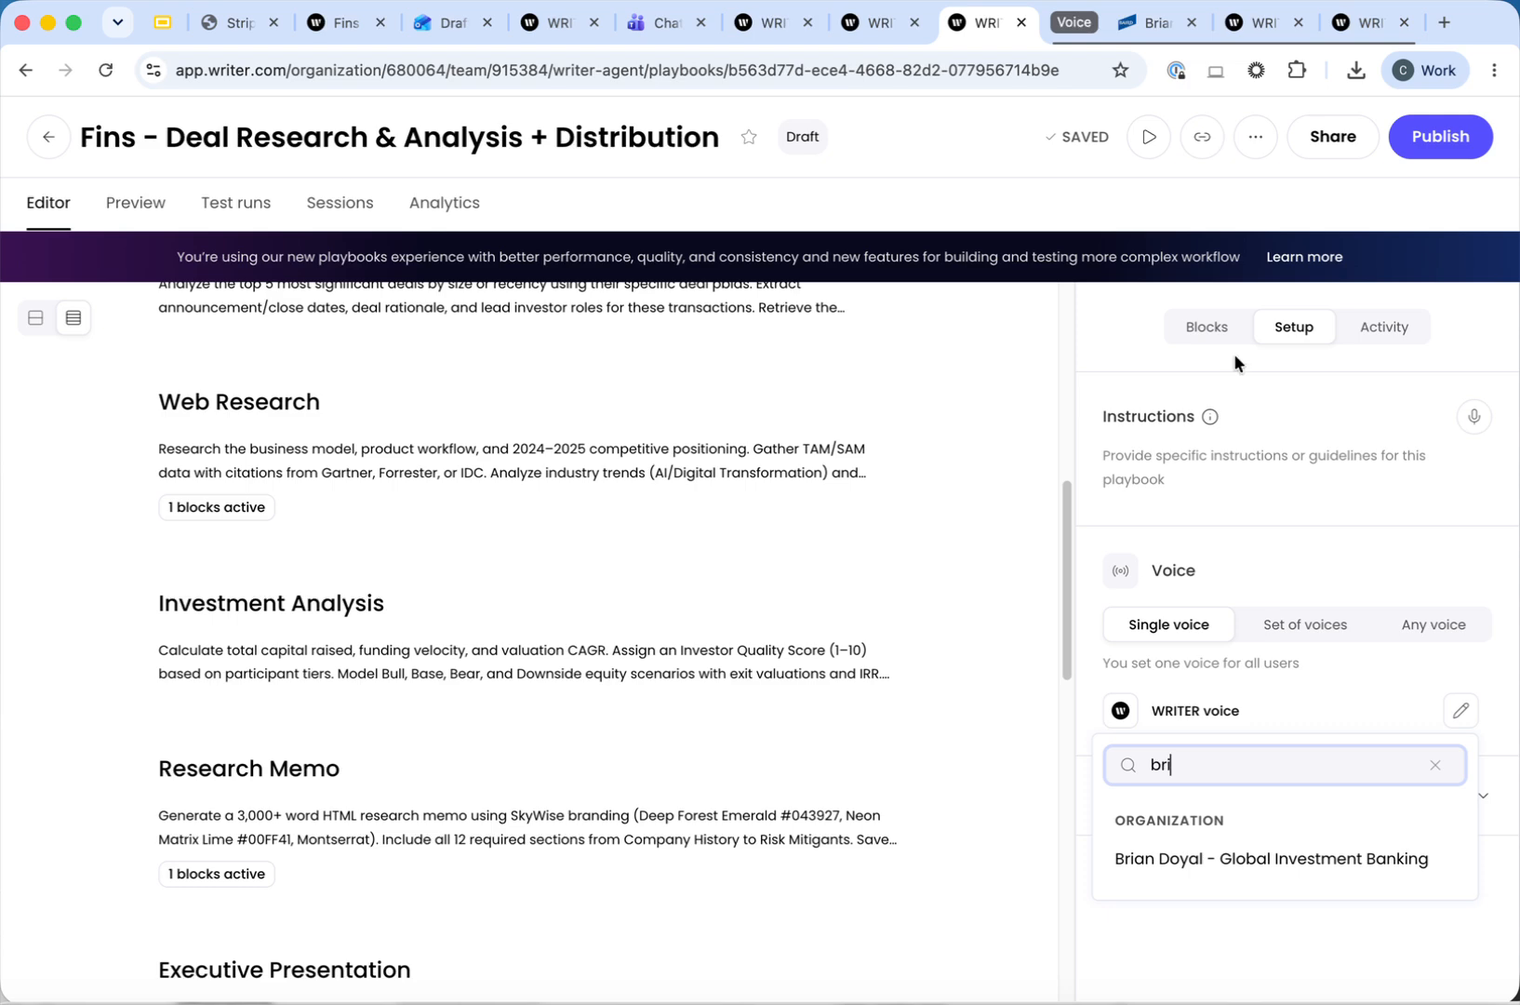
click(1196, 858)
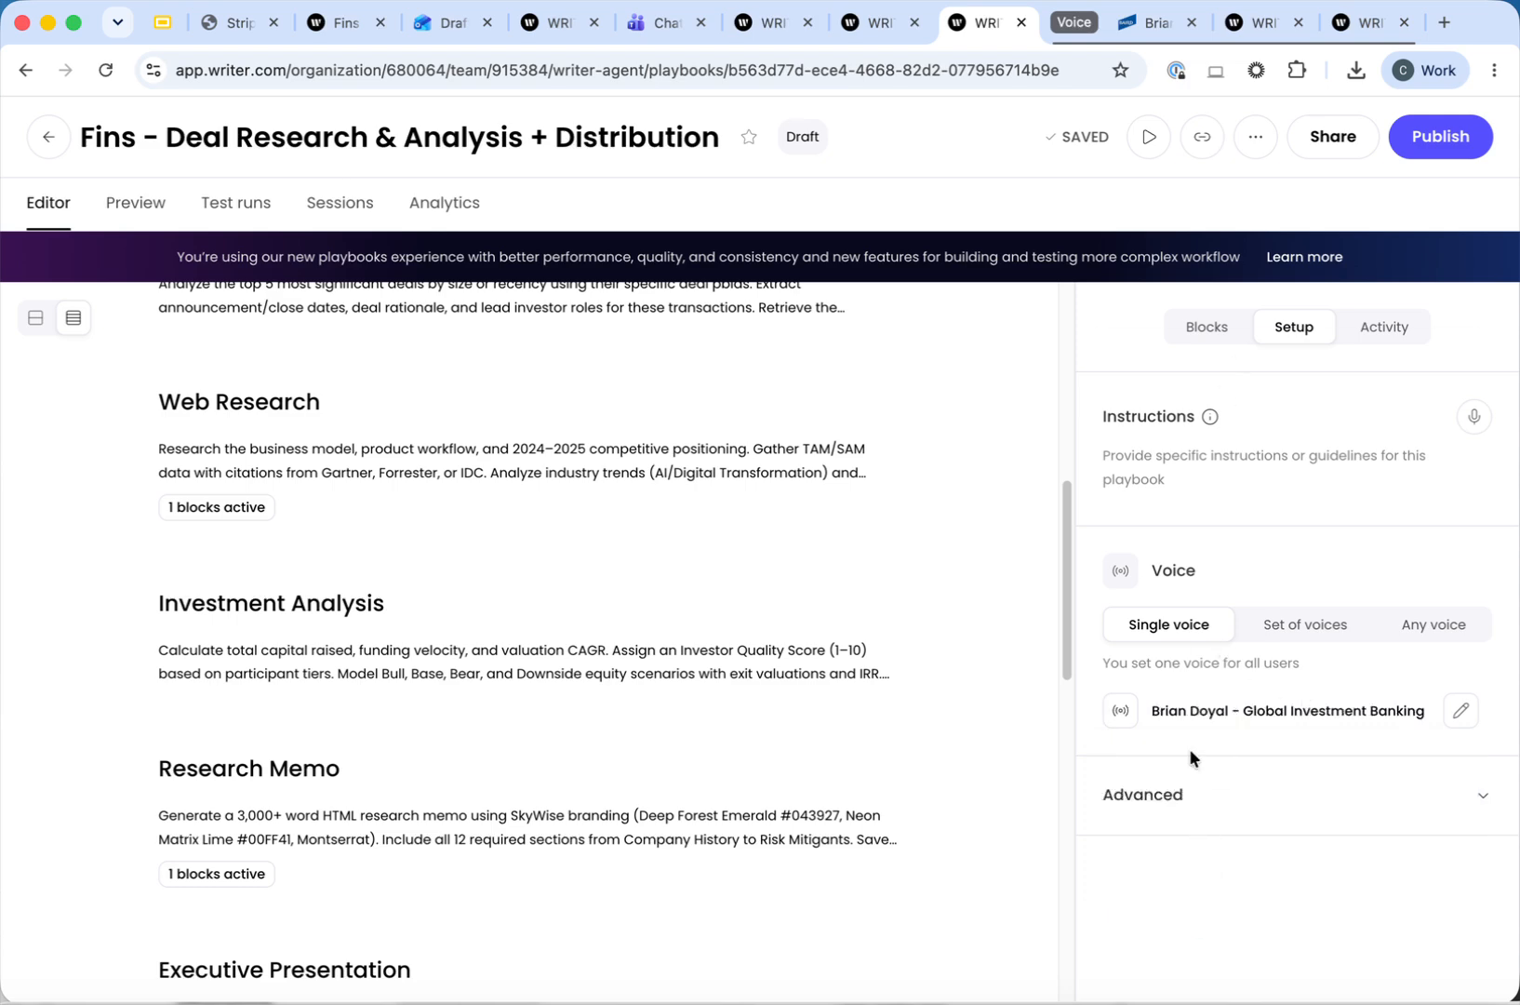
- Open a new schedule-based autostart trigger, look over its timezone and schedule settings, and cancel it
click(1203, 328)
click(485, 321)
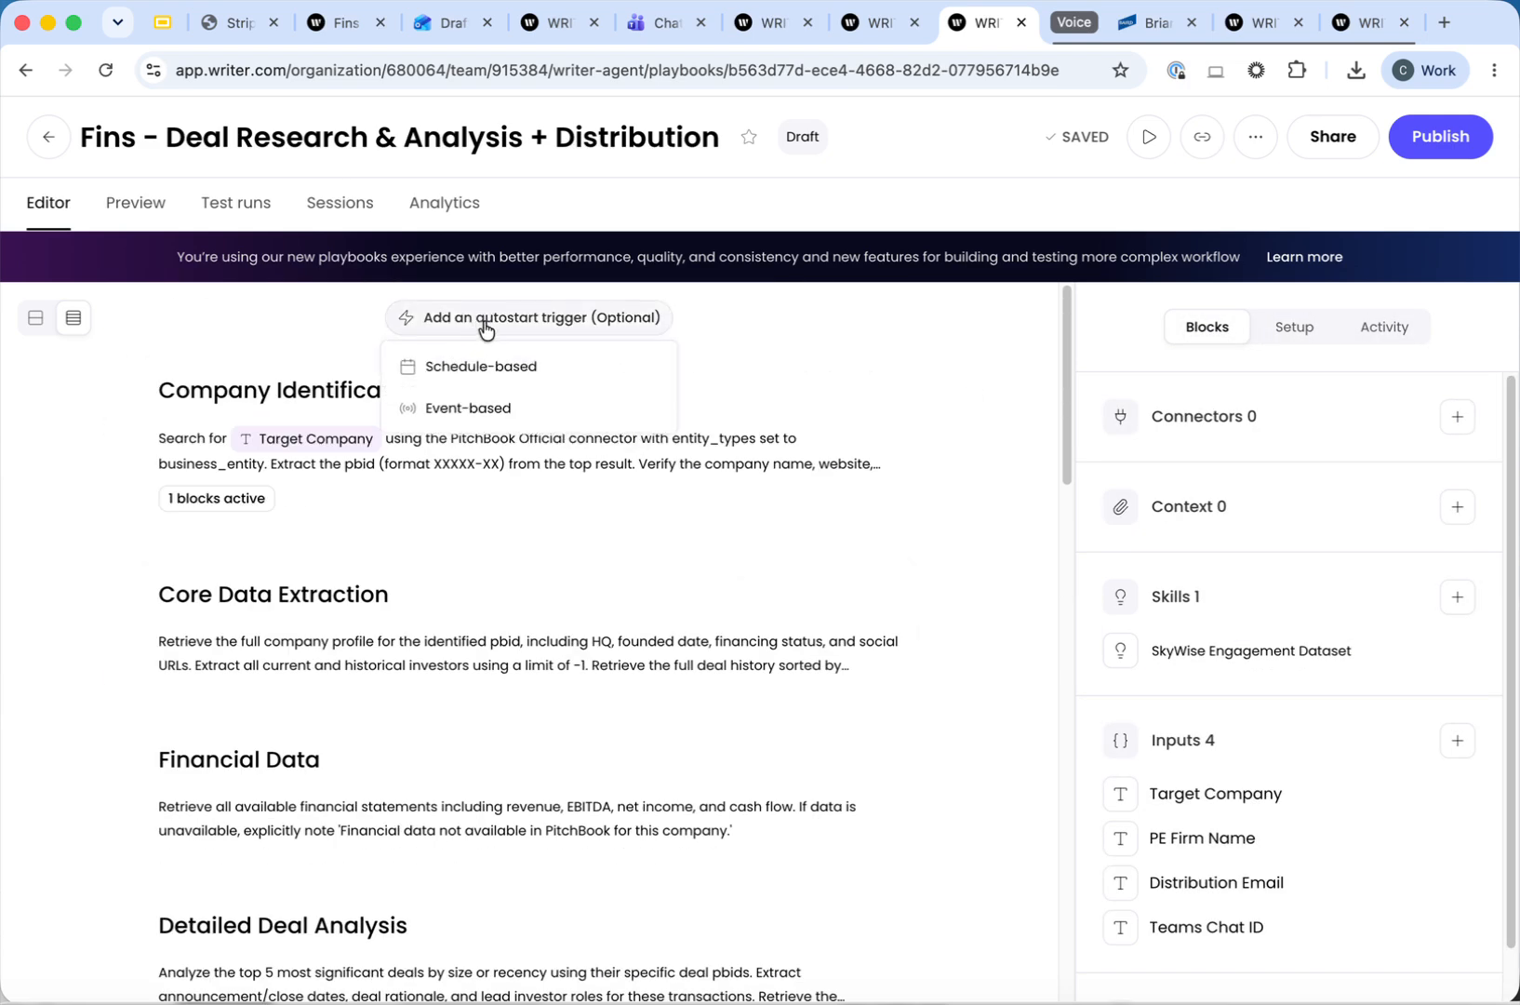
click(516, 381)
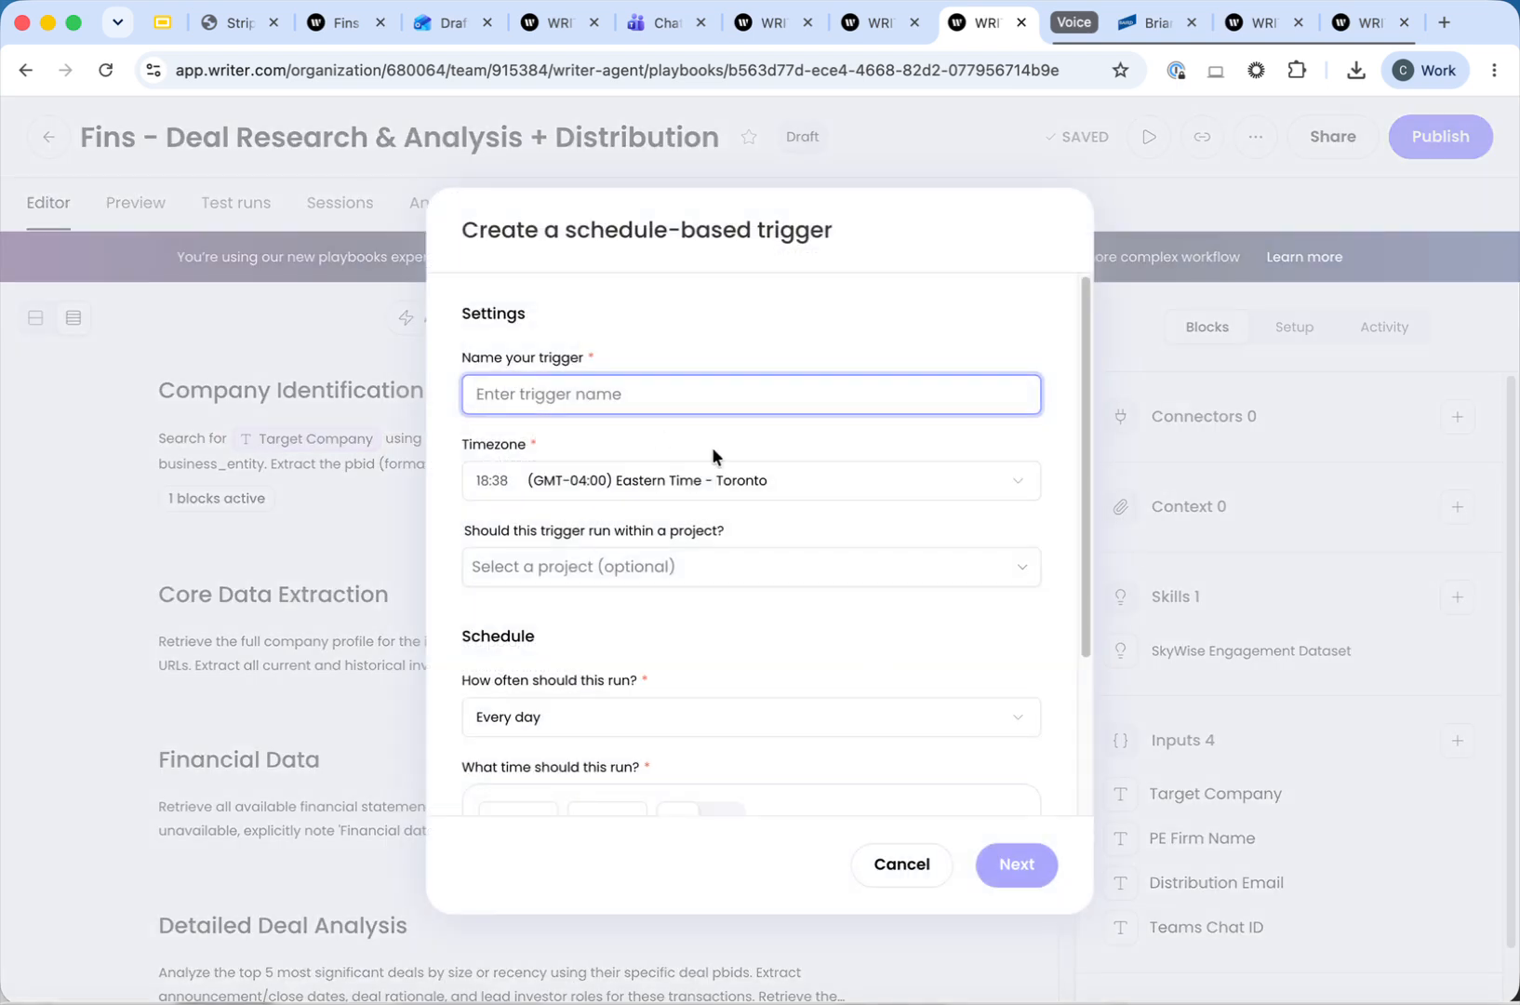
scroll(814, 819, down, 1)
click(890, 868)
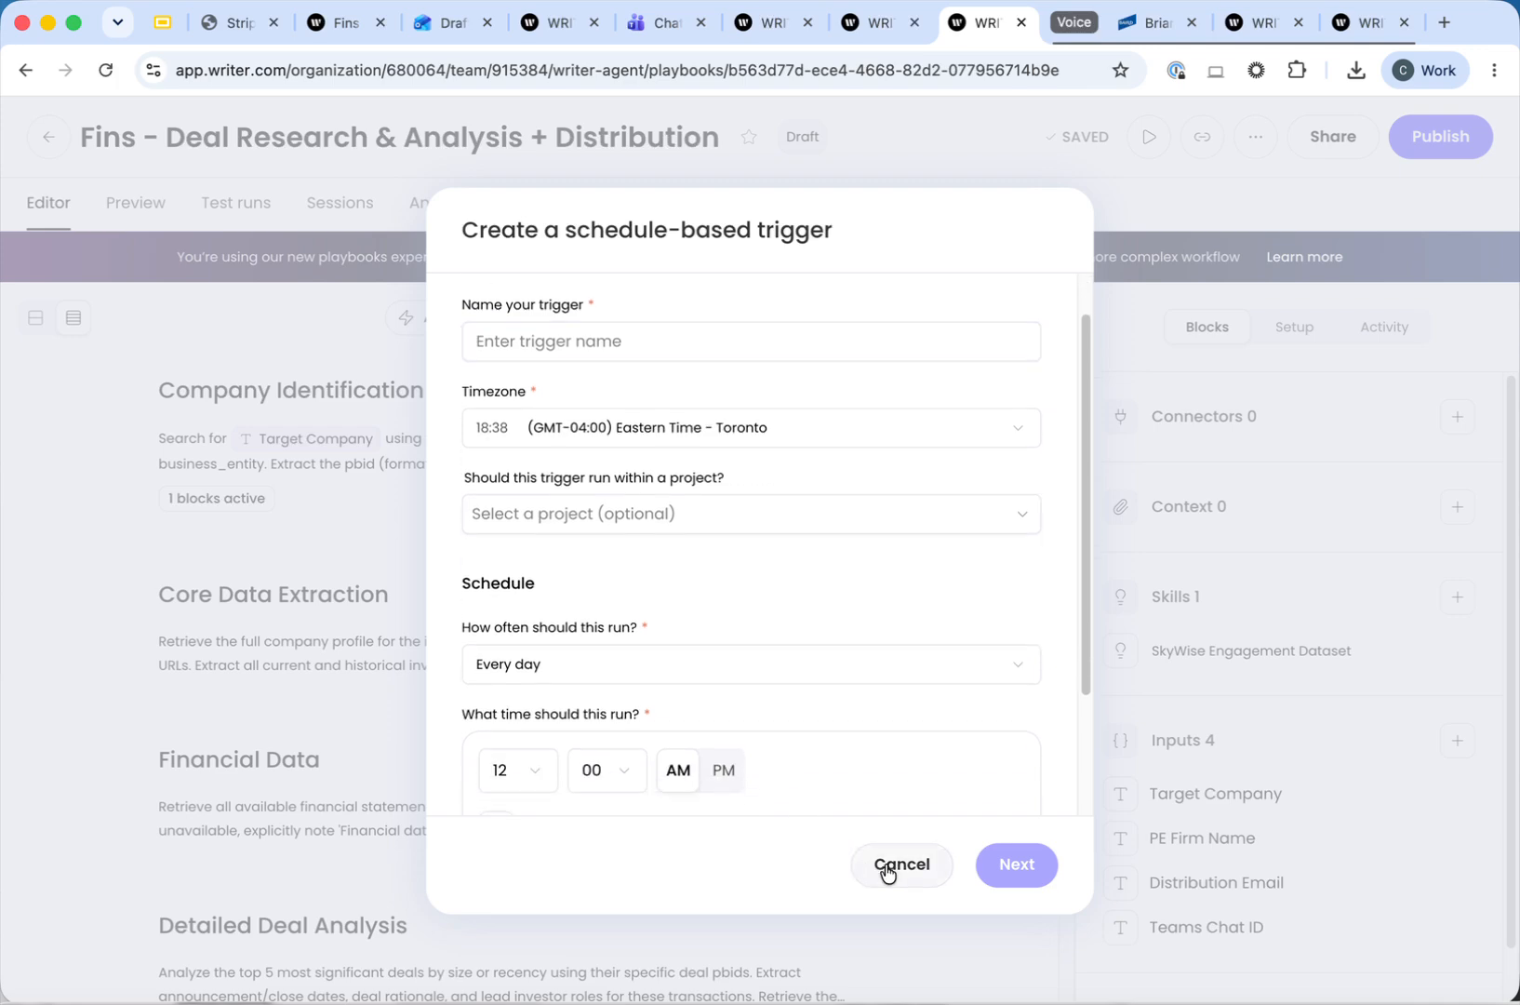
- Open a new event-based autostart trigger, view the Microsoft Teams events, and cancel it
click(500, 326)
click(435, 410)
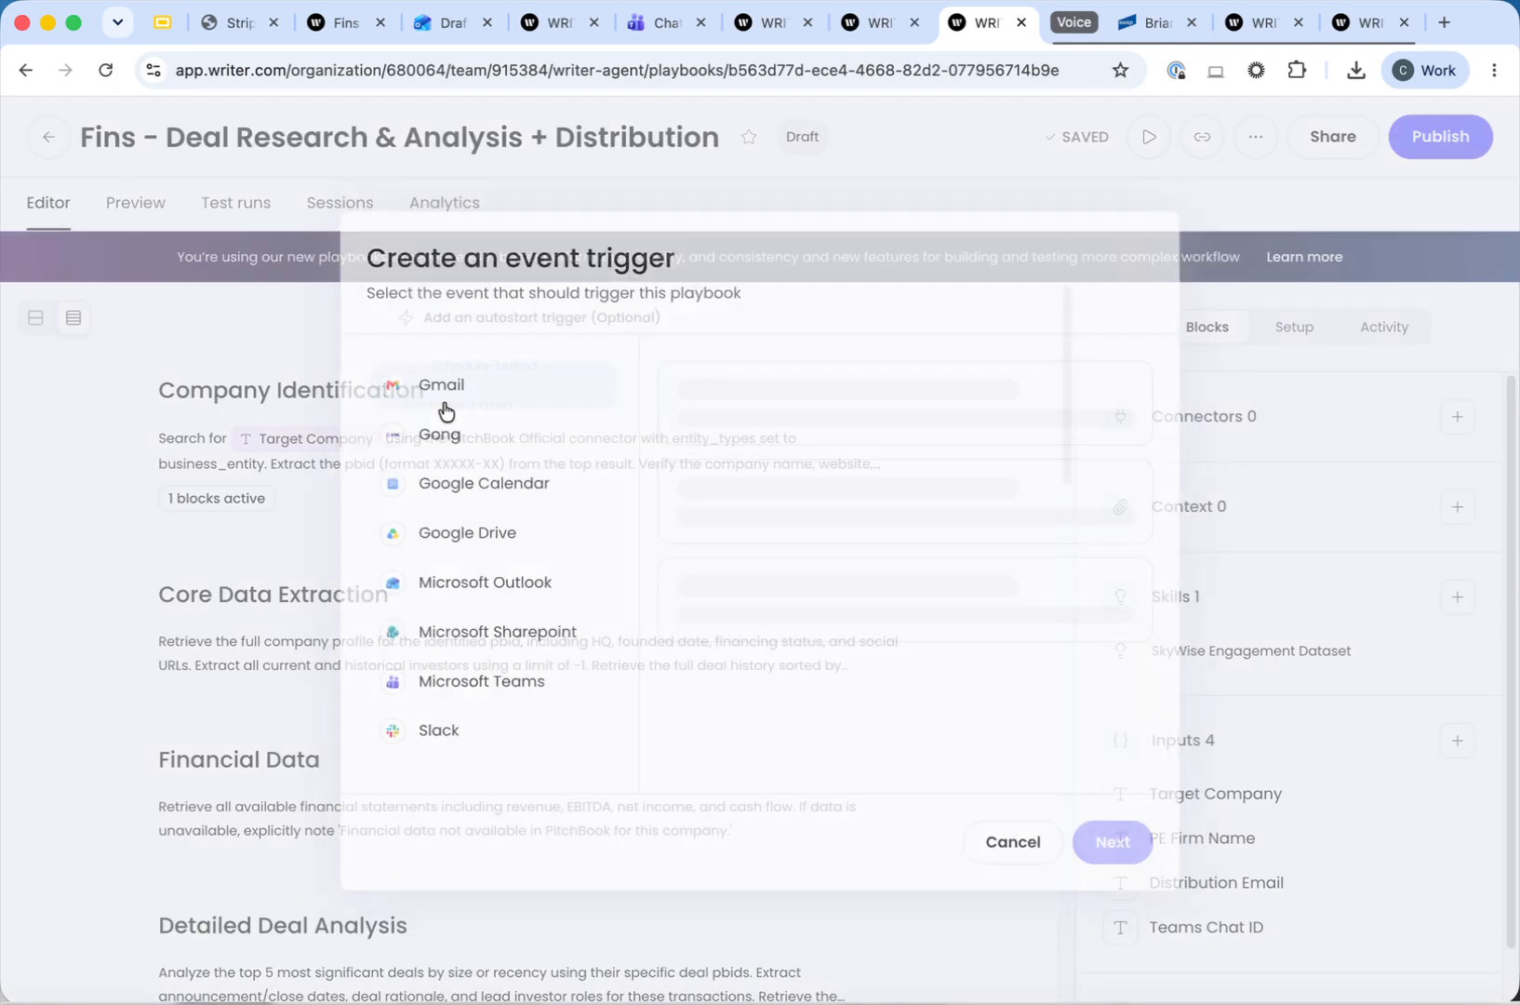
click(507, 693)
click(1035, 864)
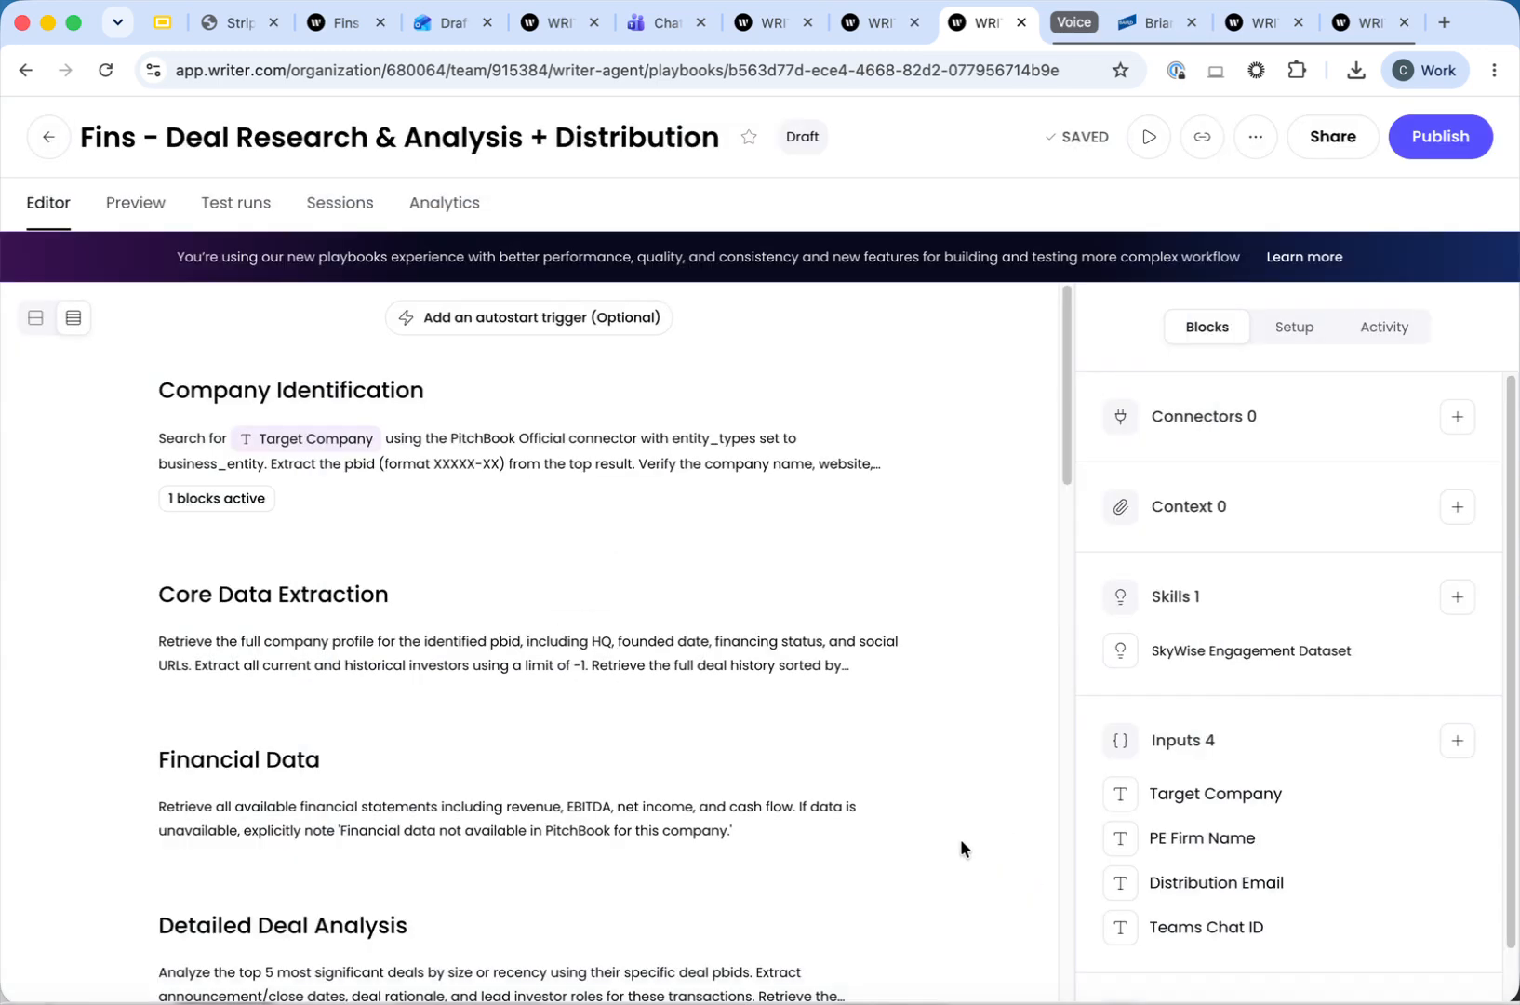
- Switch to the Google Slides presentation showing the "One is a feature. All five is how you scale." slide
scroll(805, 672, down, 1)
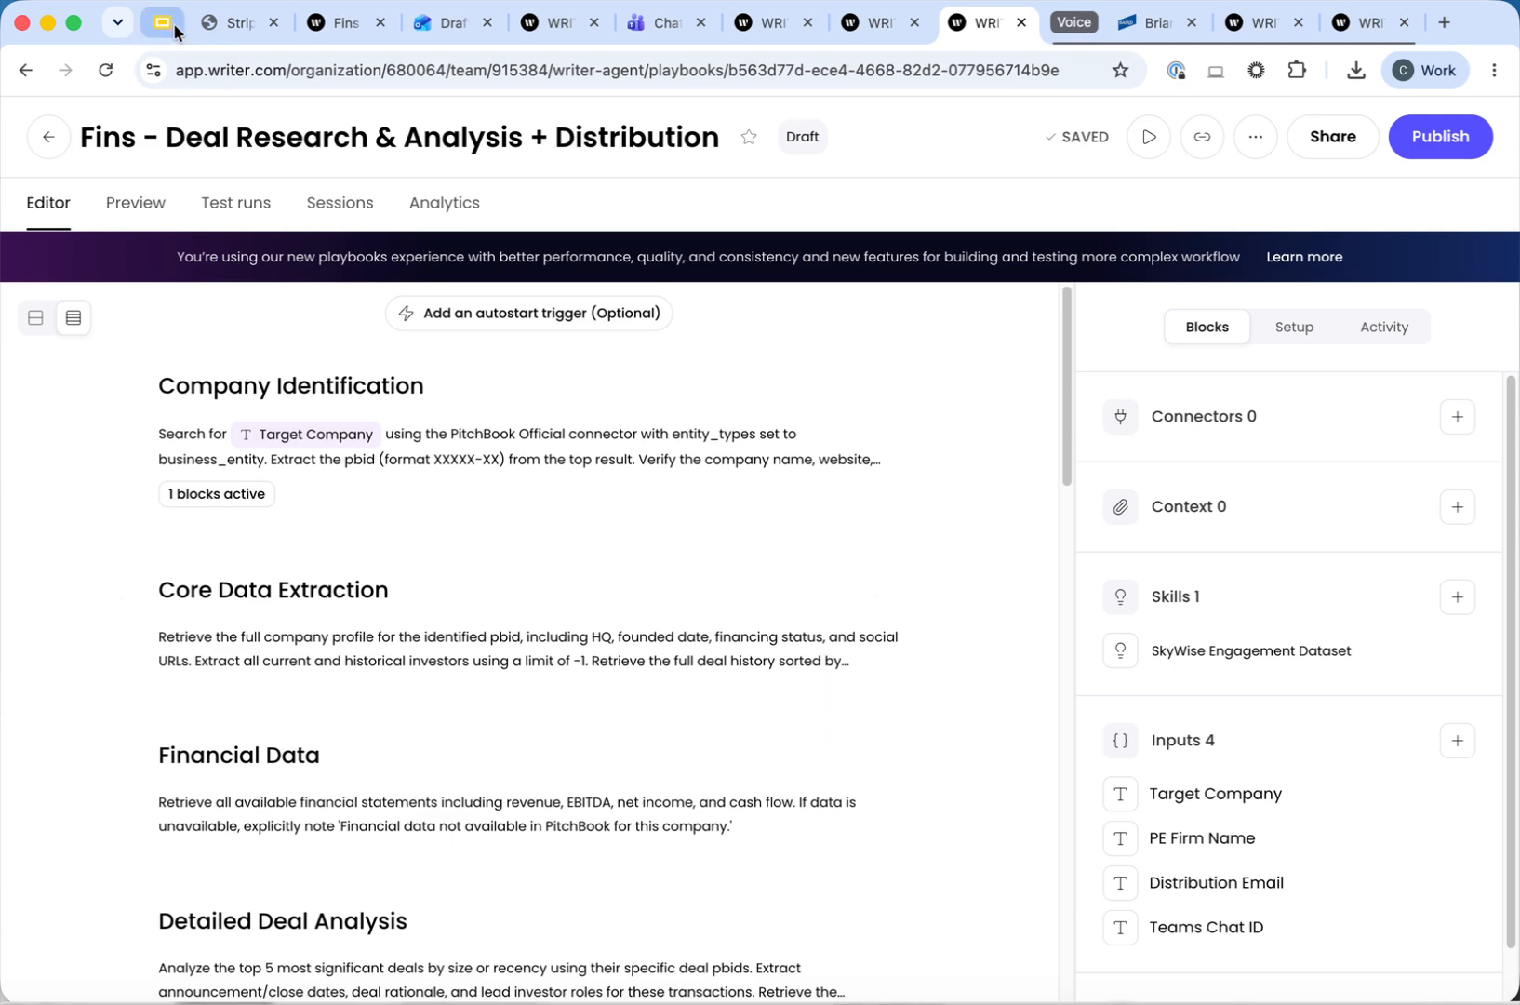
click(164, 26)
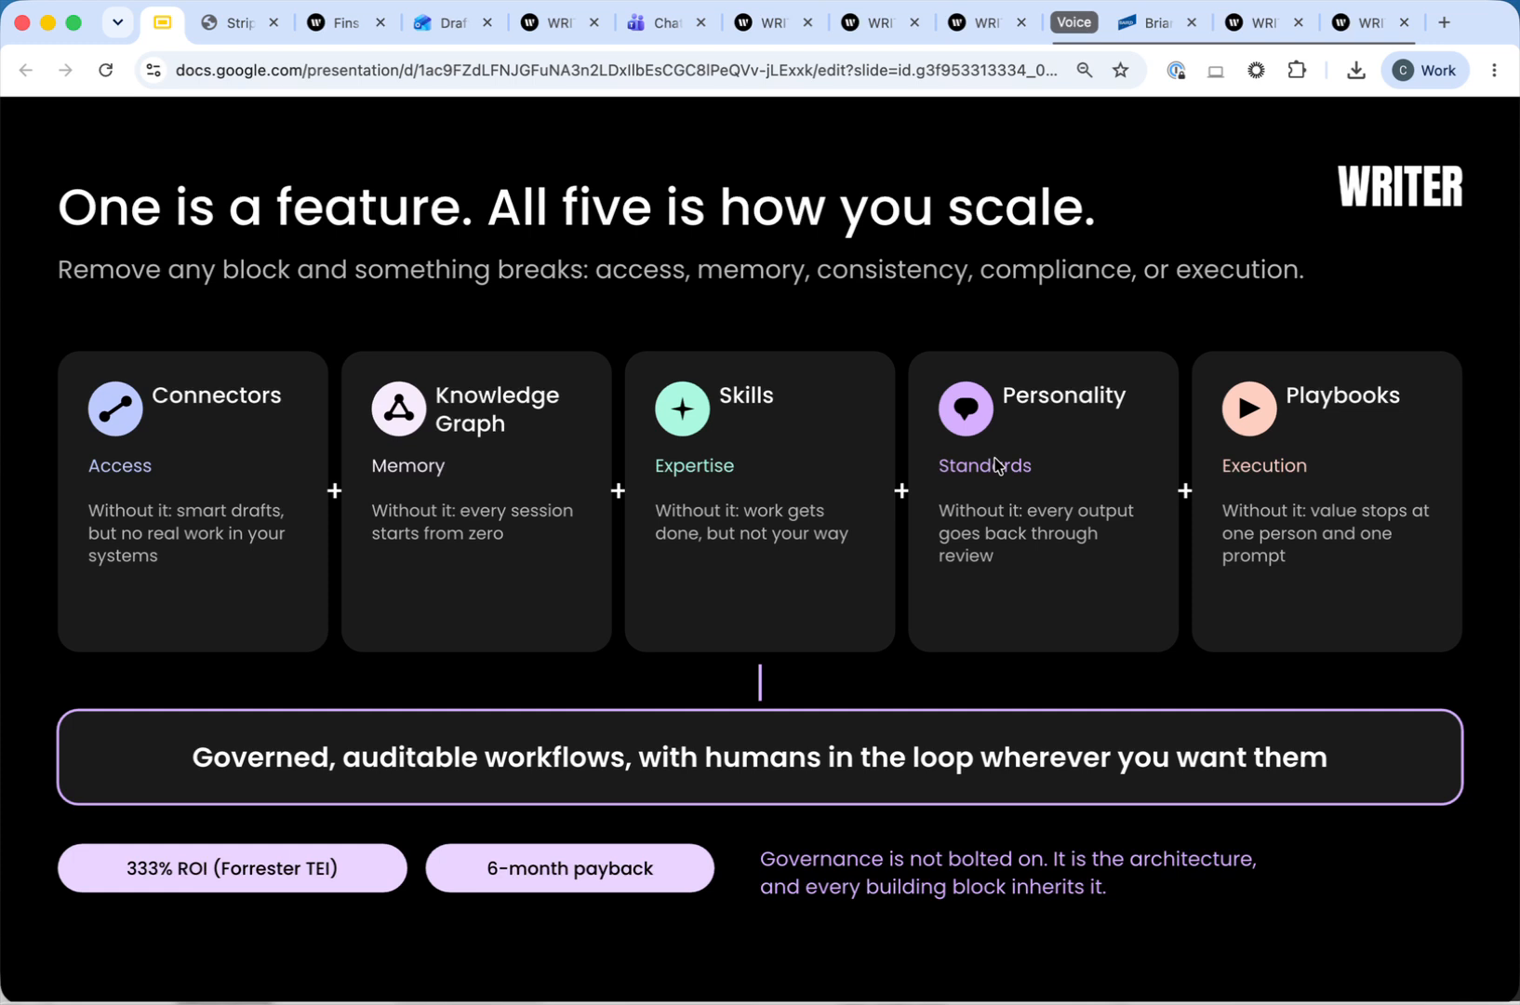